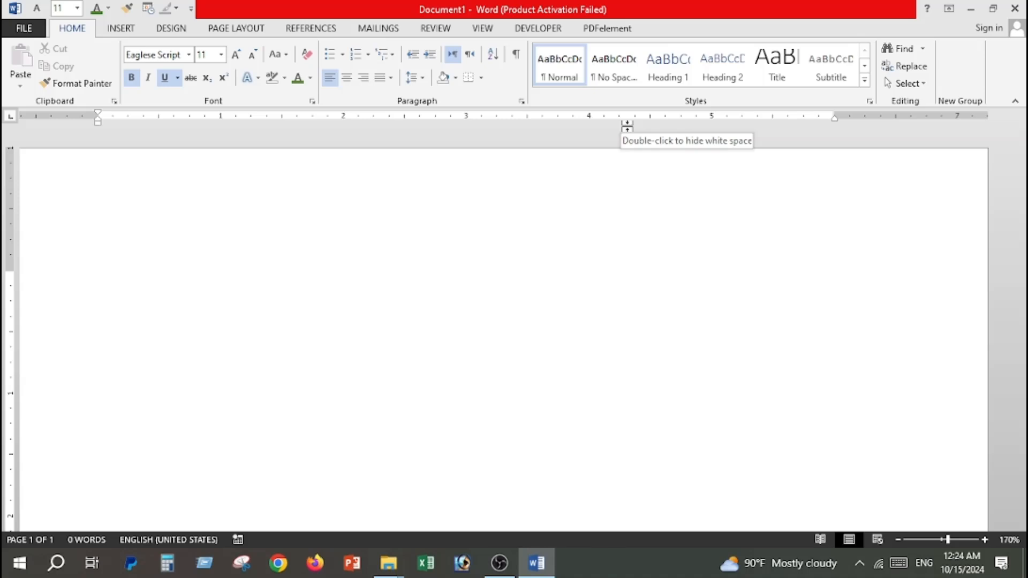
Generate sample paragraphs in the blank document with =rand().
{"action": "type", "text": "=r"}
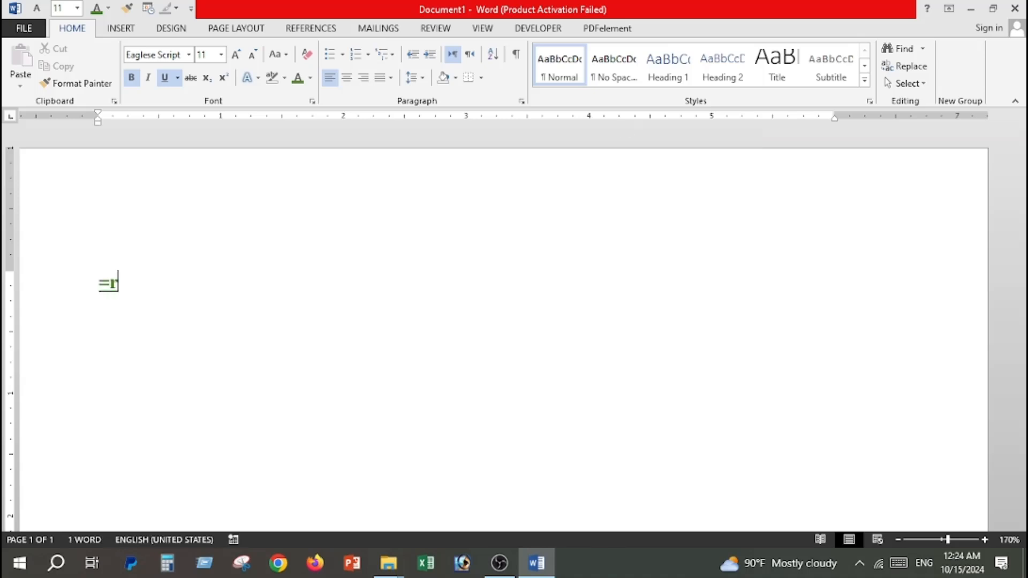
{"action": "type", "text": "and()"}
{"action": "key", "text": "Return"}
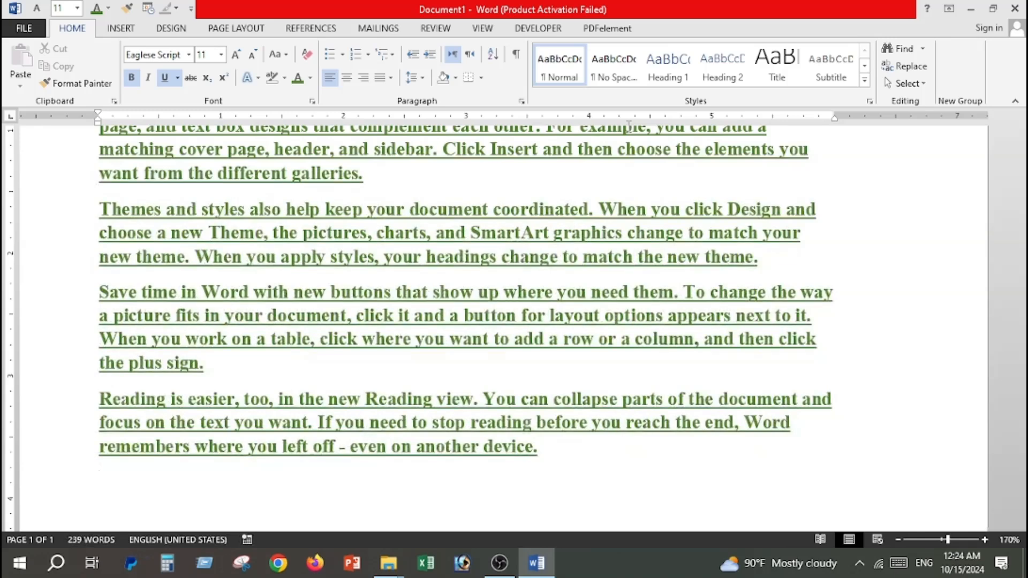
Remove the underline and bold from all the text and set its font color to Automatic.
{"action": "key", "text": "ctrl+a"}
{"action": "left_click", "coordinate": [165, 77]}
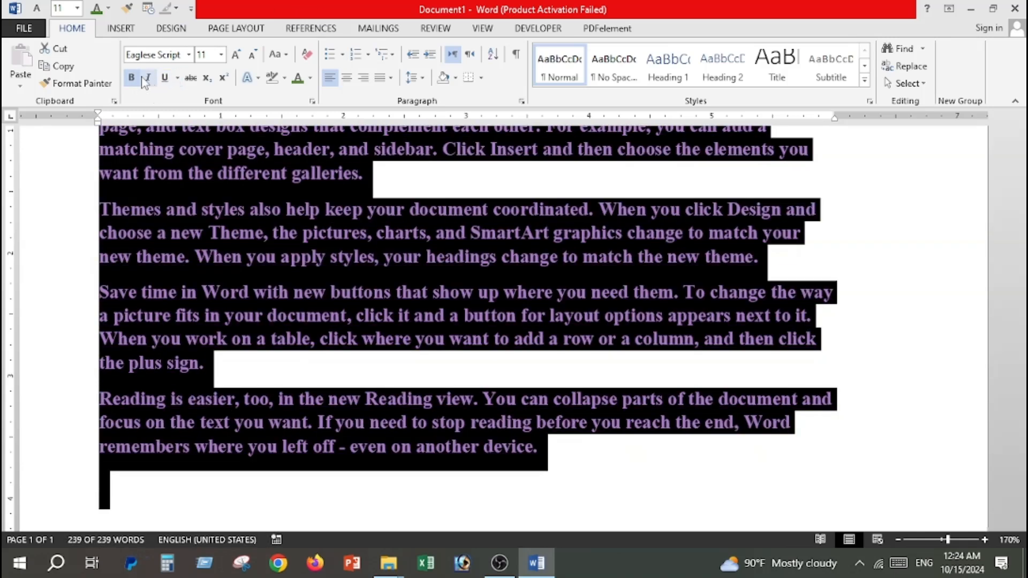
{"action": "left_click", "coordinate": [132, 77]}
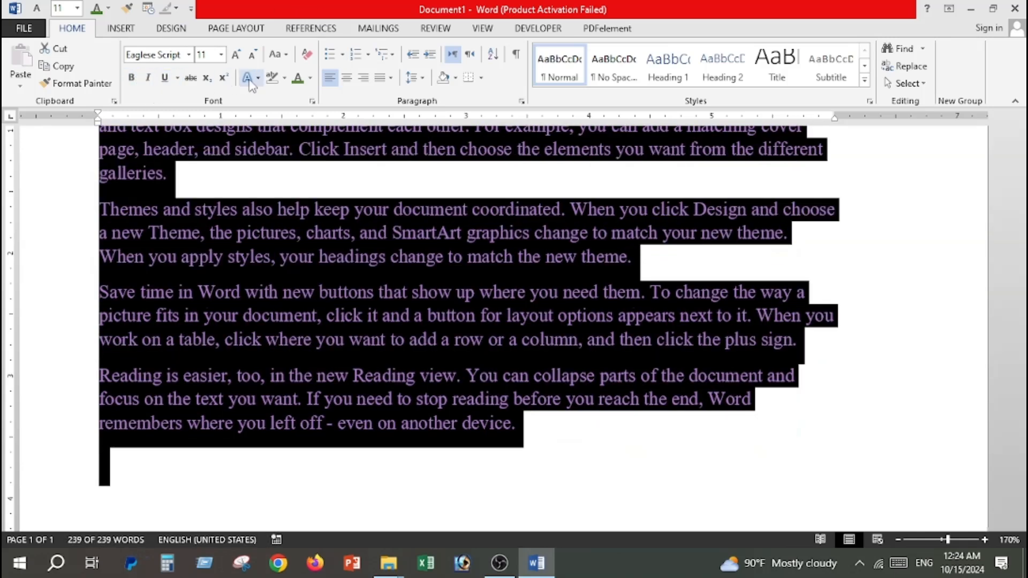
{"action": "left_click", "coordinate": [310, 78]}
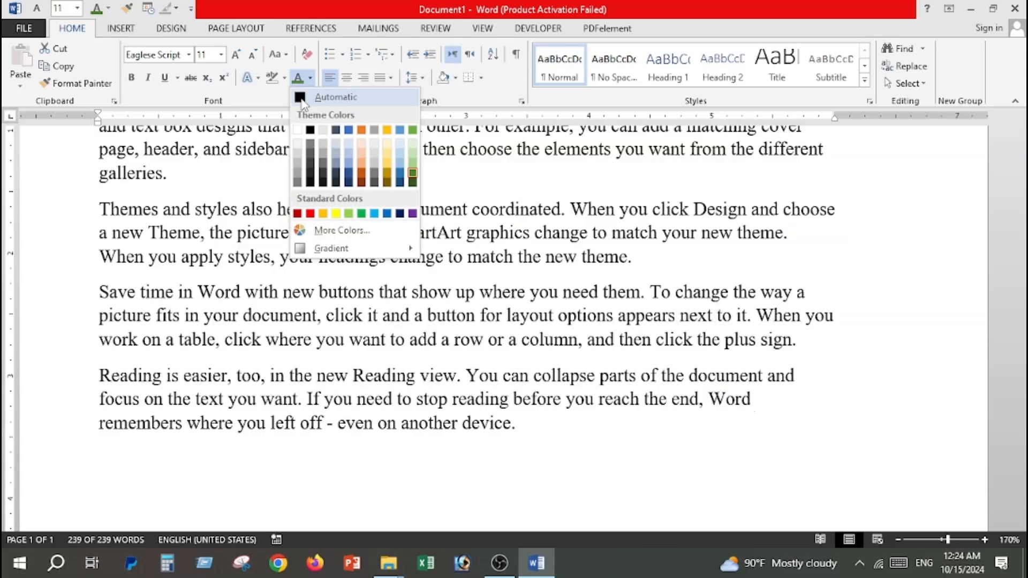
{"action": "left_click", "coordinate": [302, 99]}
{"action": "double_click", "coordinate": [327, 232]}
Split the first paragraph after "powerful" and after "point." so both phrases stand on their own lines.
{"action": "scroll", "coordinate": [321, 247], "scroll_direction": "up", "scroll_amount": 4}
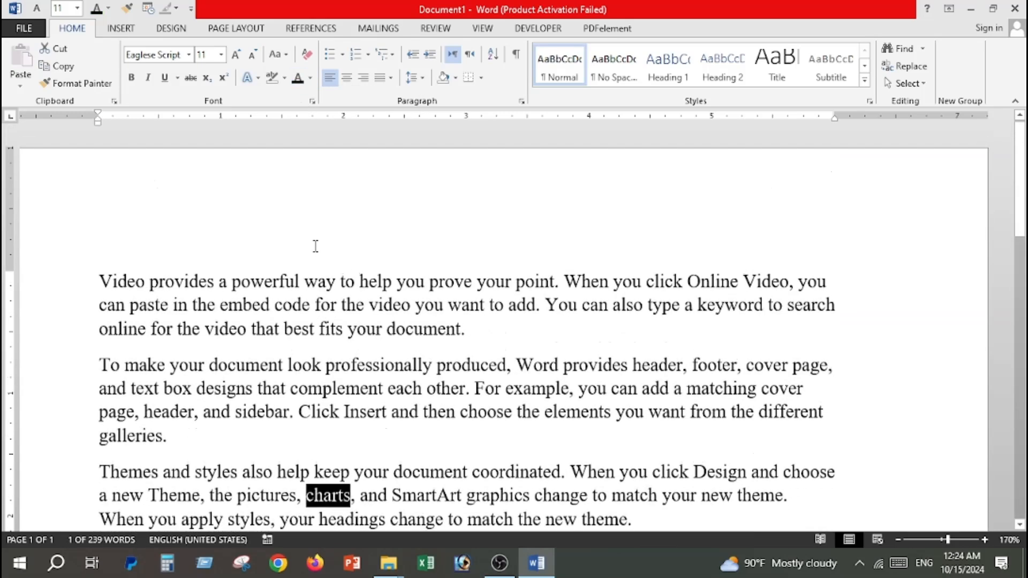
{"action": "left_click", "coordinate": [246, 298]}
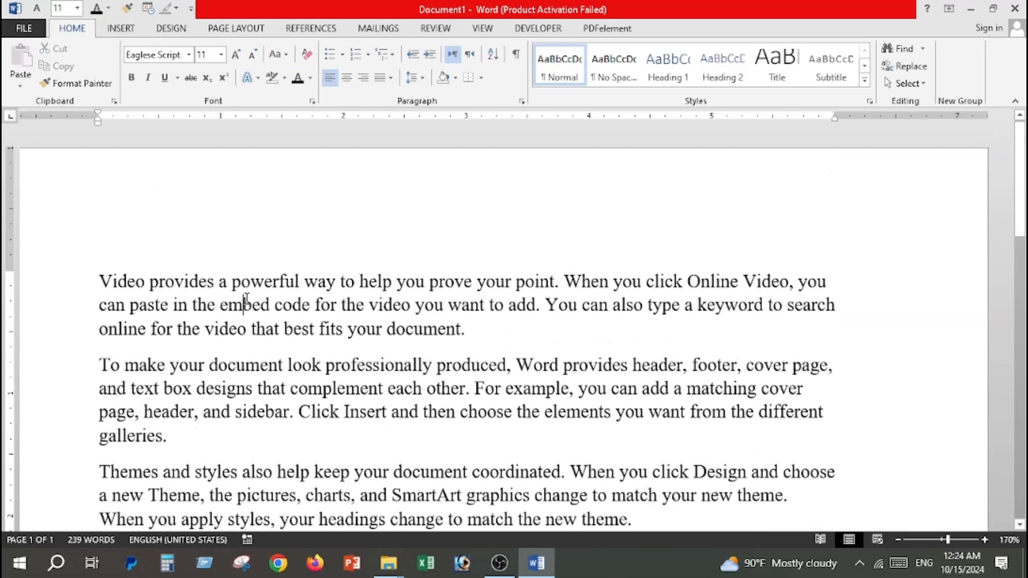
{"action": "left_click", "coordinate": [305, 280]}
{"action": "key", "text": "Return"}
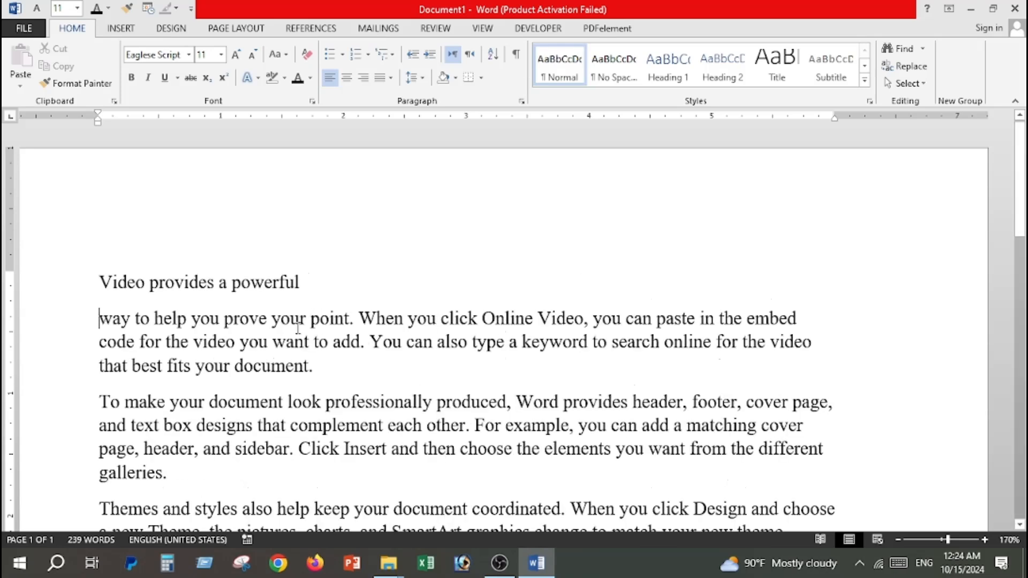
{"action": "left_click", "coordinate": [358, 318]}
{"action": "key", "text": "Return"}
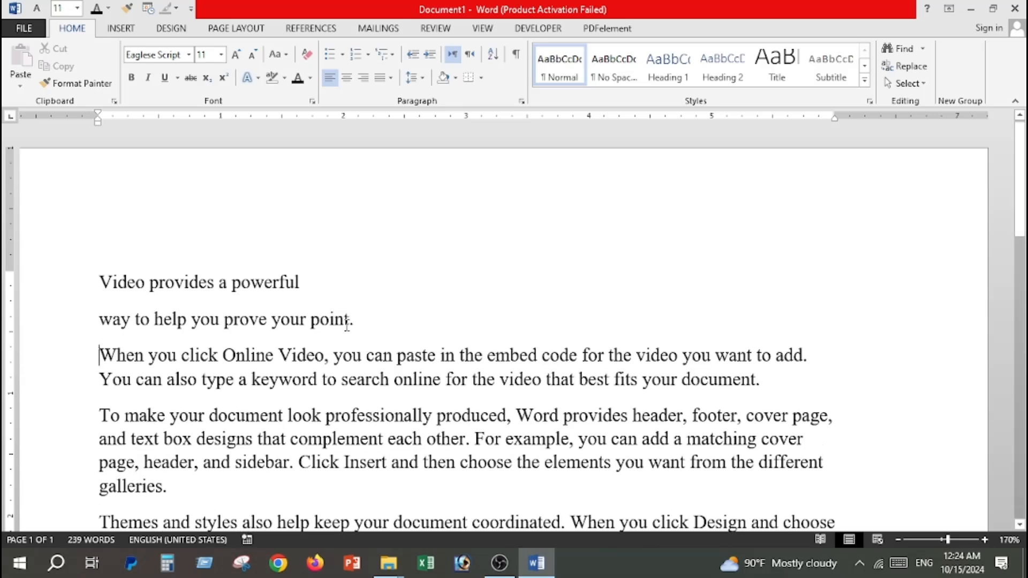
Apply the Title style to the line "Video provides a powerful" and add an empty line below it.
{"action": "left_click", "coordinate": [318, 279]}
{"action": "scroll", "coordinate": [318, 279], "scroll_direction": "down", "scroll_amount": 5}
{"action": "scroll", "coordinate": [316, 280], "scroll_direction": "up", "scroll_amount": 5}
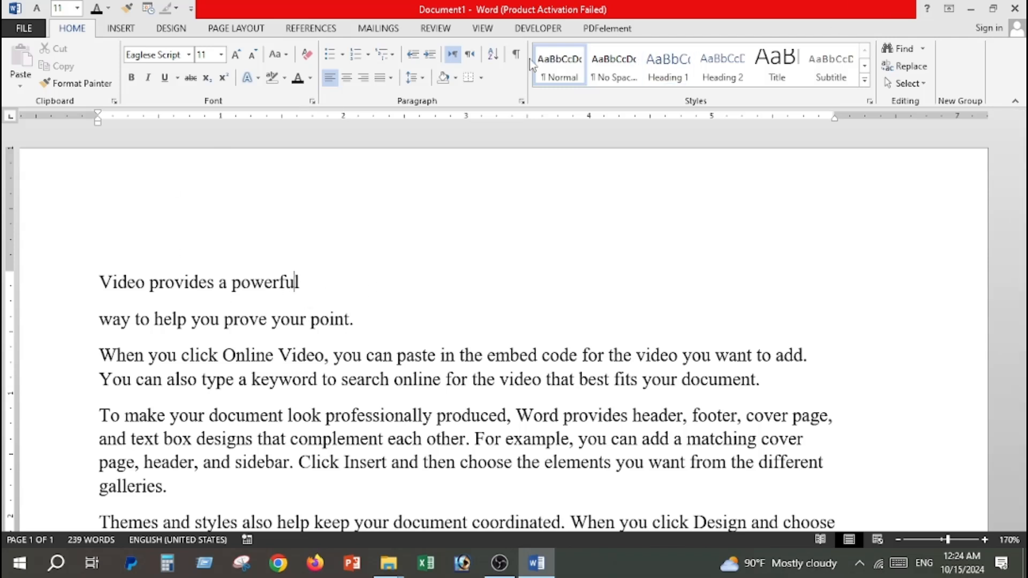
{"action": "left_click", "coordinate": [623, 78]}
{"action": "left_click", "coordinate": [658, 80]}
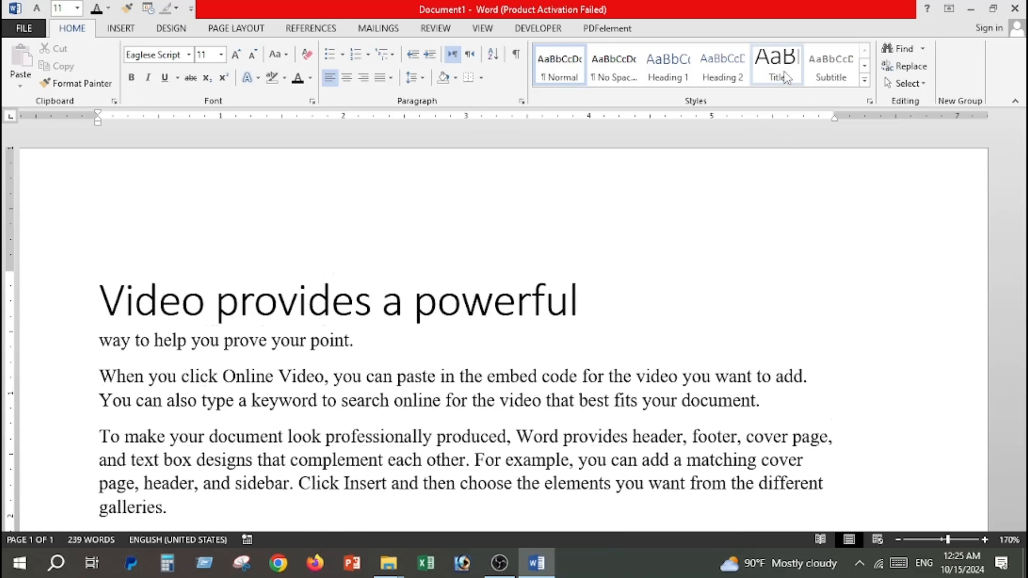
{"action": "left_click", "coordinate": [785, 79]}
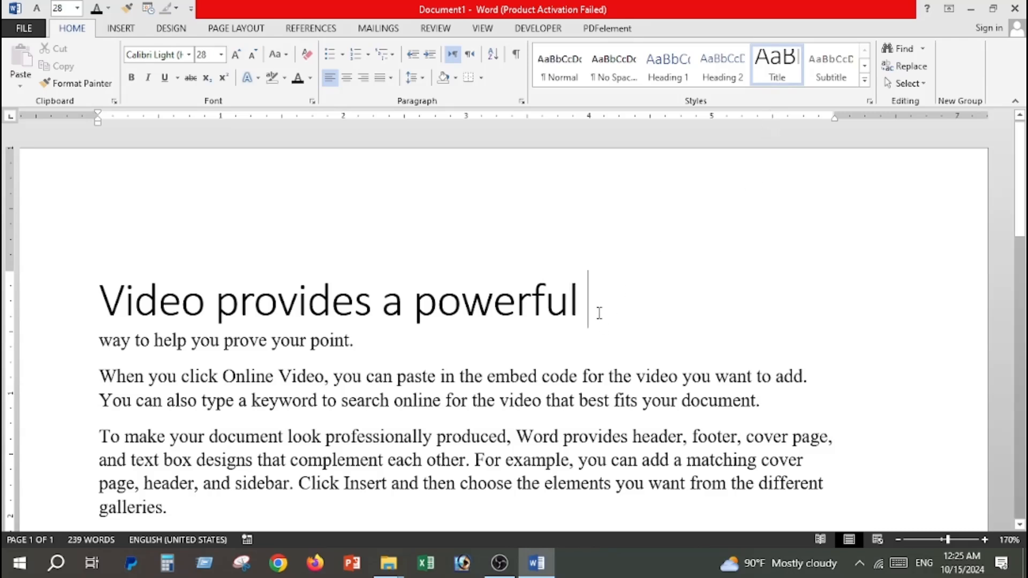
{"action": "key", "text": "Return"}
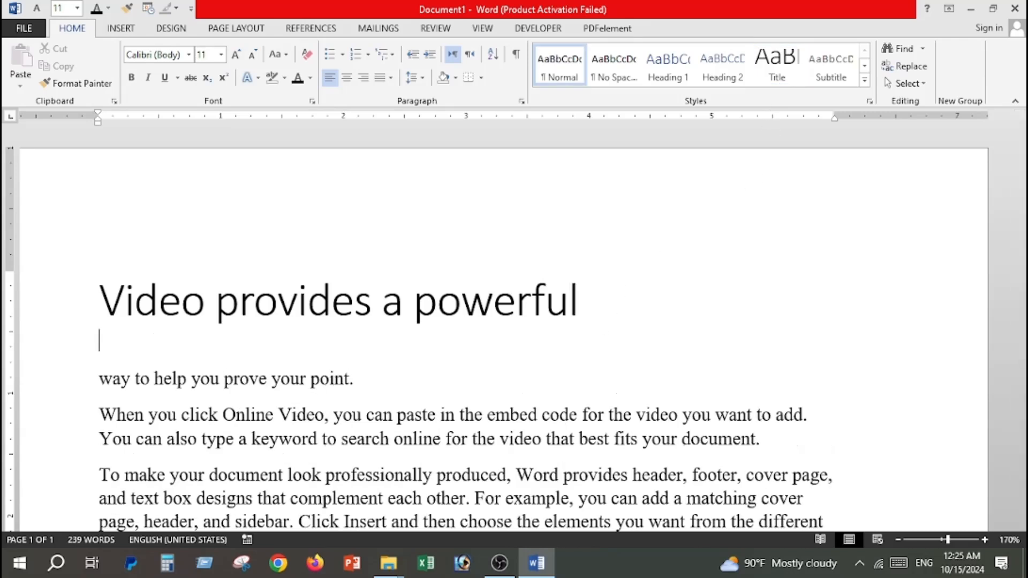
Apply the Heading 1 style to the line "way to help you prove your point.".
{"action": "scroll", "coordinate": [599, 315], "scroll_direction": "down", "scroll_amount": 1}
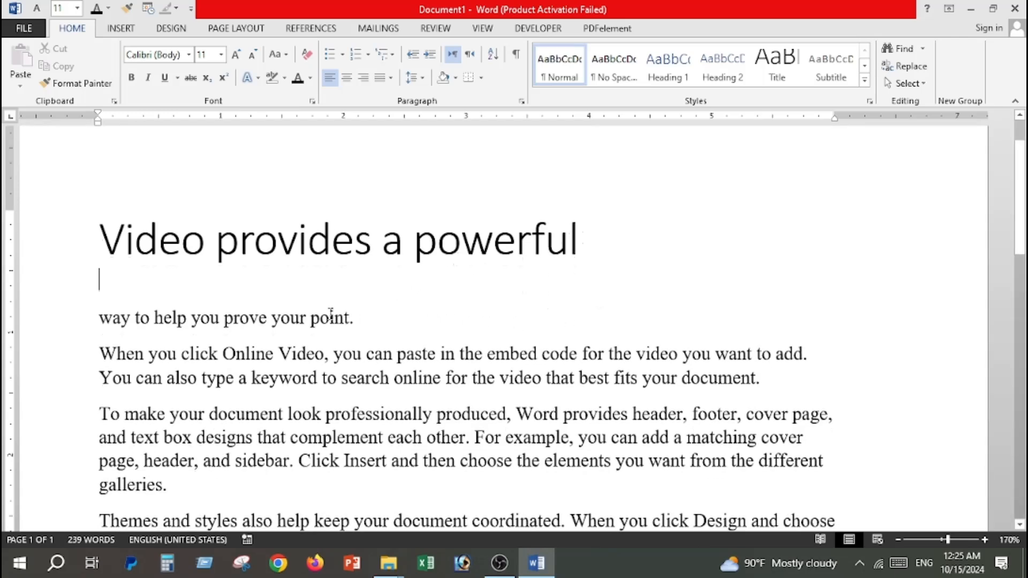
{"action": "left_click", "coordinate": [371, 317]}
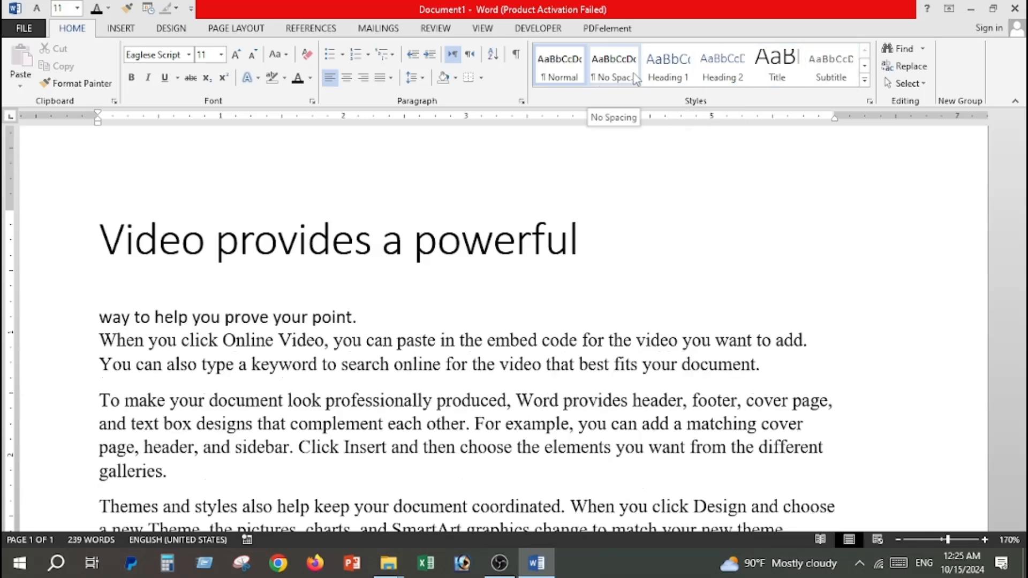
{"action": "left_click", "coordinate": [666, 75]}
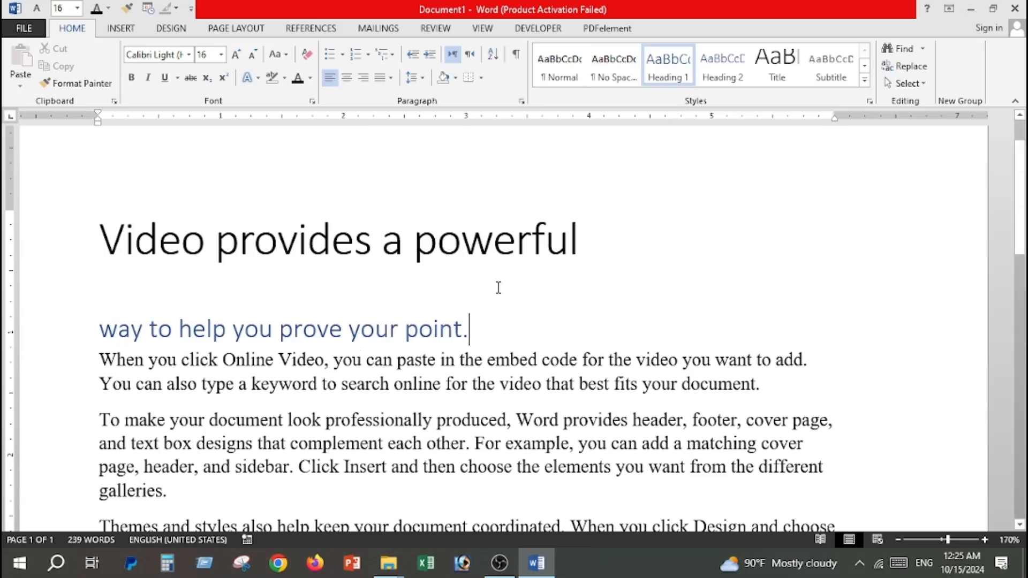
{"action": "key", "text": "Return"}
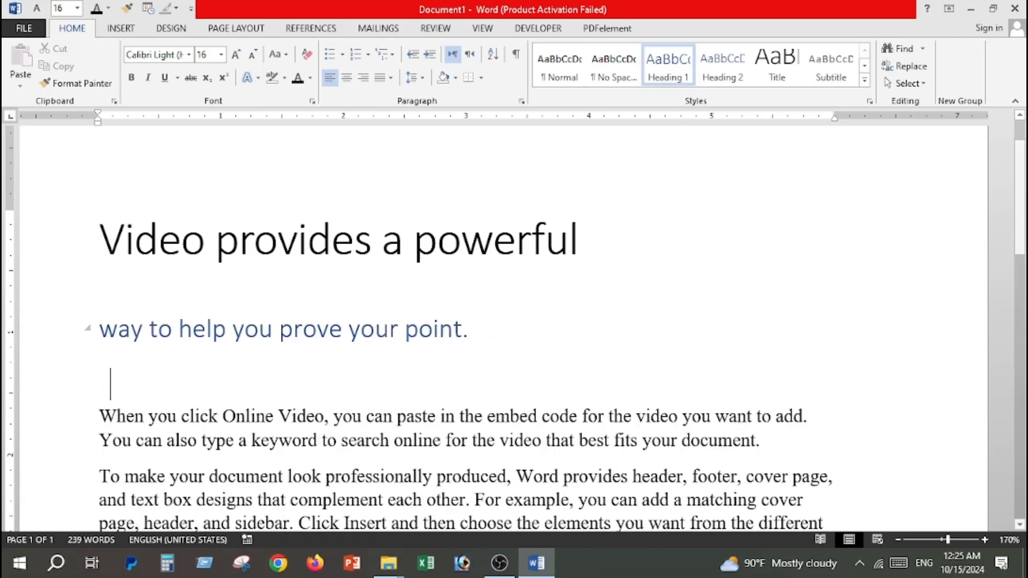
{"action": "key", "text": "BackSpace"}
Put "To make your document look professionally produced" on its own line and delete its trailing comma.
{"action": "scroll", "coordinate": [445, 315], "scroll_direction": "down", "scroll_amount": 2}
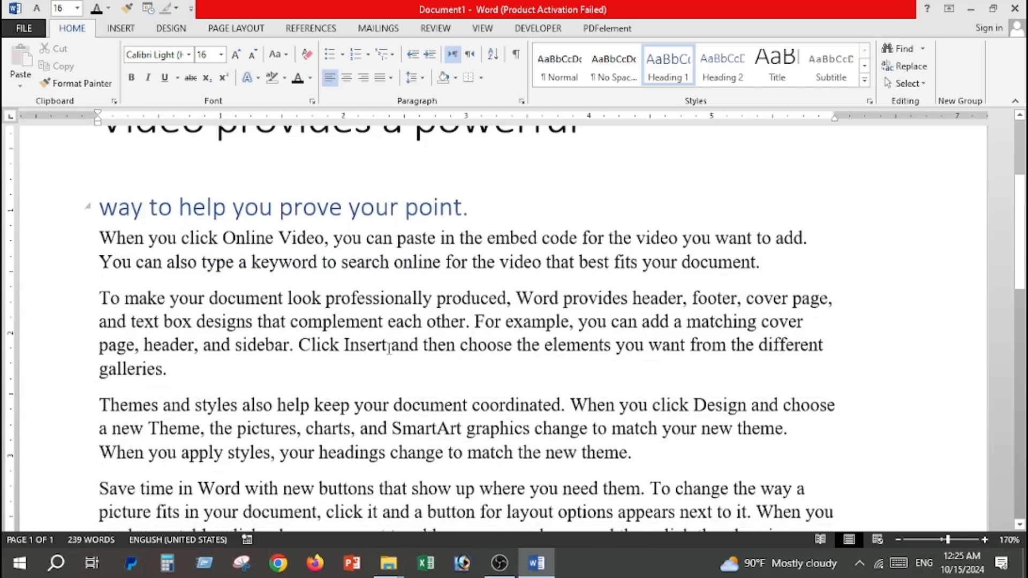
{"action": "left_click", "coordinate": [513, 300]}
{"action": "key", "text": "Return"}
{"action": "left_click", "coordinate": [94, 295]}
{"action": "left_click_drag", "start_coordinate": [218, 299], "coordinate": [564, 294]}
{"action": "left_click", "coordinate": [557, 299]}
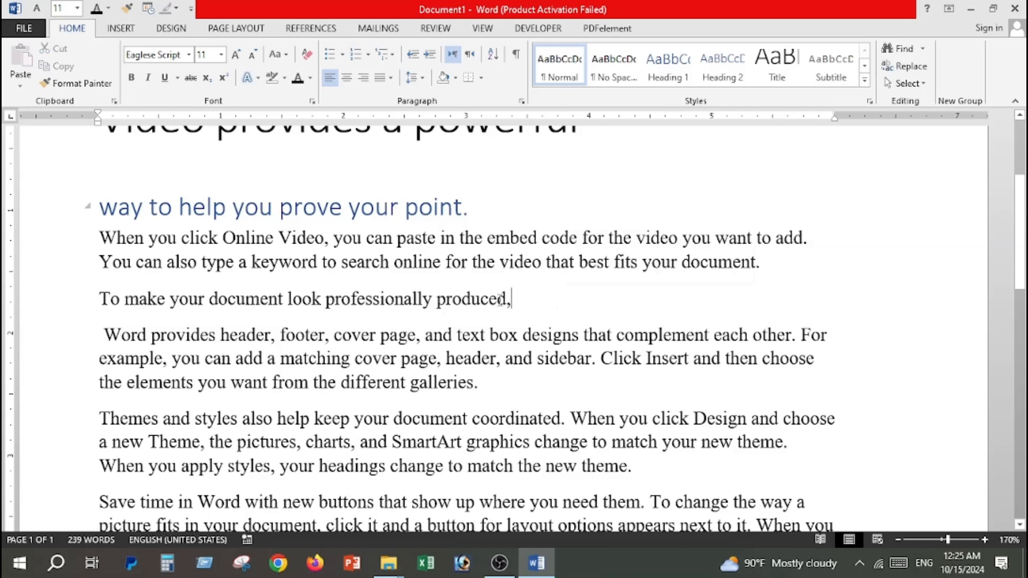
{"action": "key", "text": "BackSpace"}
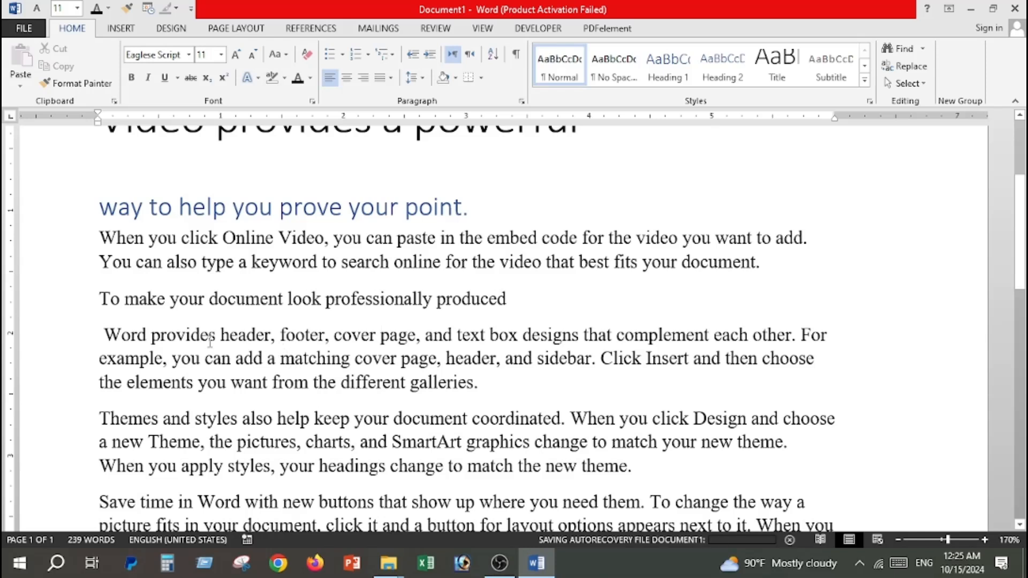
Apply the Heading 2 style to the line "To make your document look professionally produced".
{"action": "left_click_drag", "start_coordinate": [105, 336], "coordinate": [416, 335]}
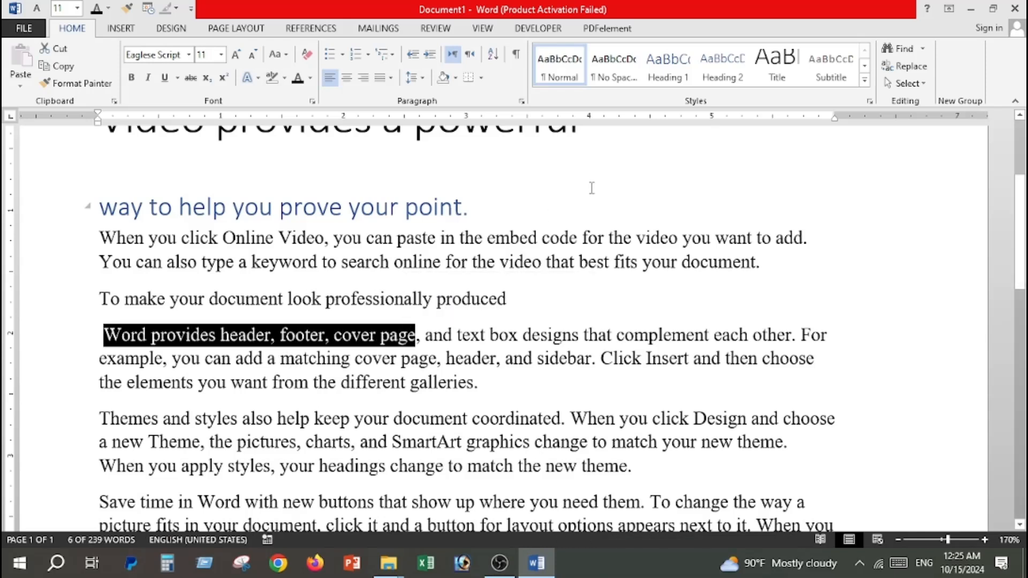
{"action": "left_click", "coordinate": [346, 332]}
{"action": "left_click_drag", "start_coordinate": [100, 299], "coordinate": [515, 300]}
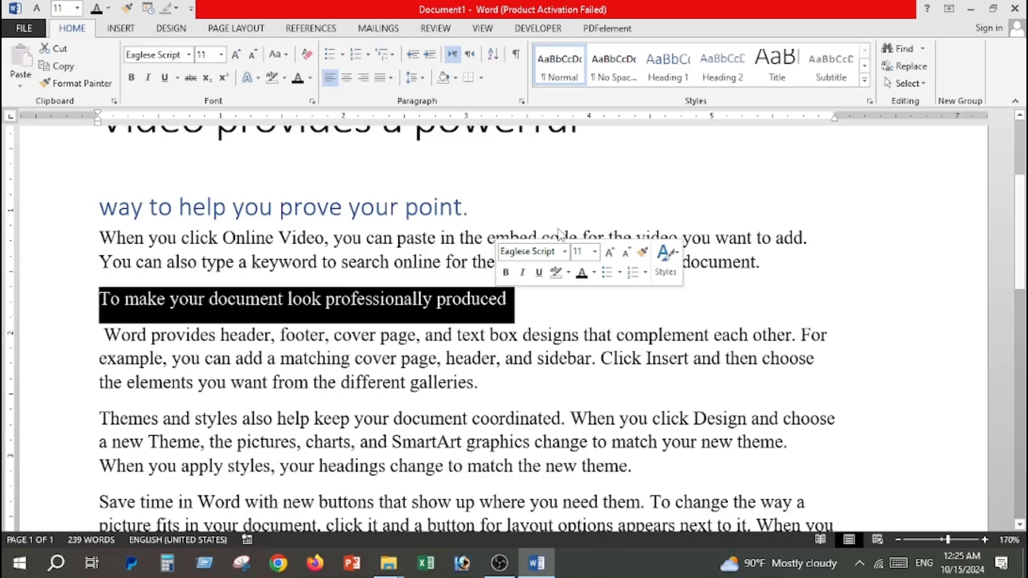
{"action": "left_click", "coordinate": [705, 71]}
{"action": "left_click", "coordinate": [480, 375]}
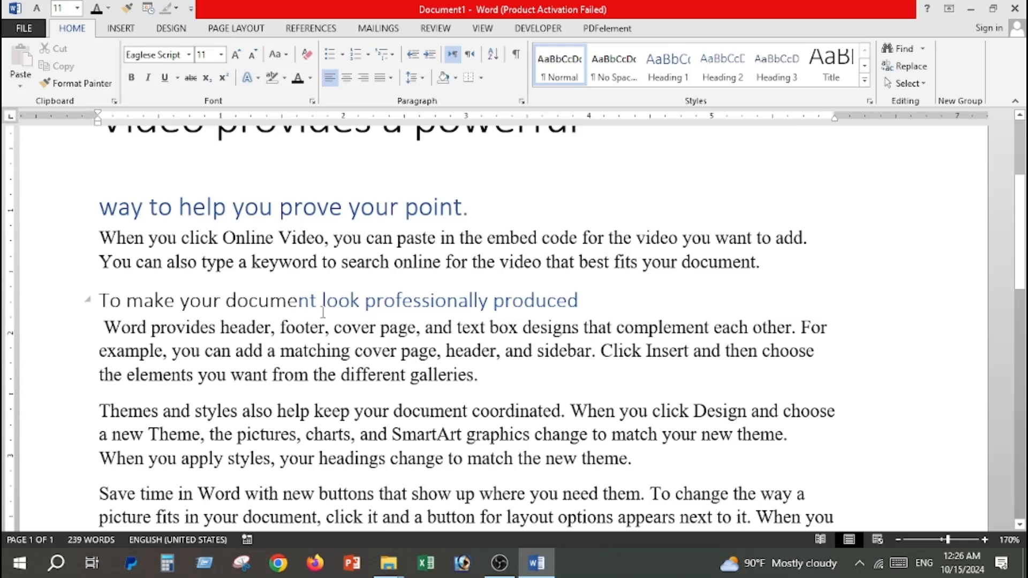
Apply the Heading 1 style to the line "To make your document look professionally produced".
{"action": "left_click_drag", "start_coordinate": [630, 300], "coordinate": [99, 301]}
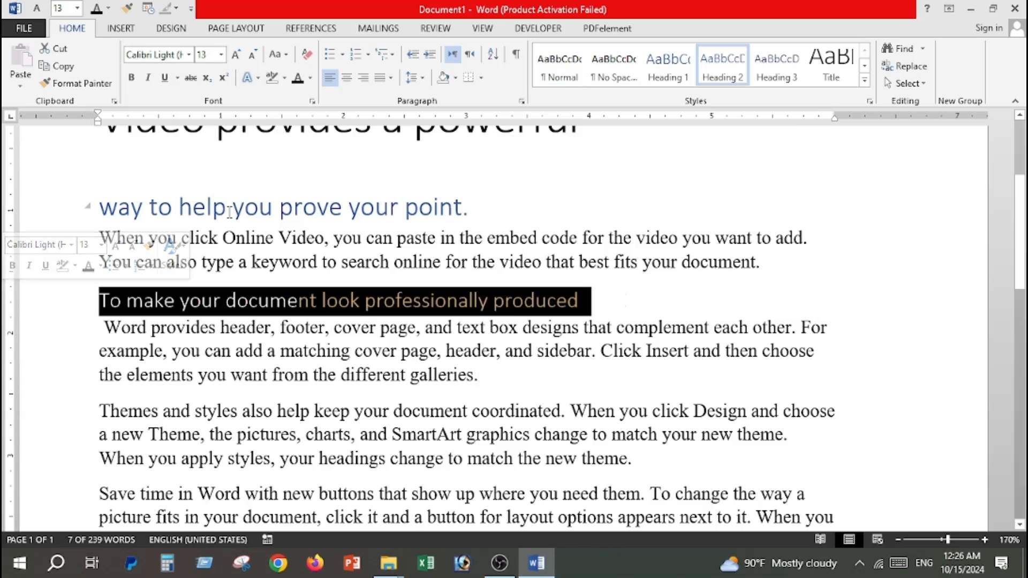
{"action": "left_click", "coordinate": [664, 72]}
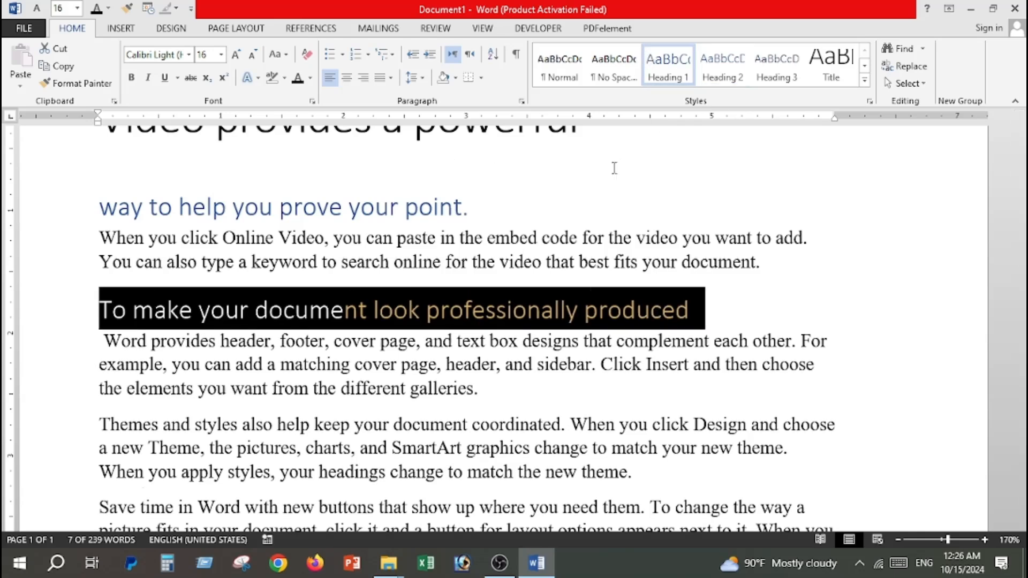
{"action": "left_click", "coordinate": [493, 300]}
{"action": "left_click", "coordinate": [269, 316]}
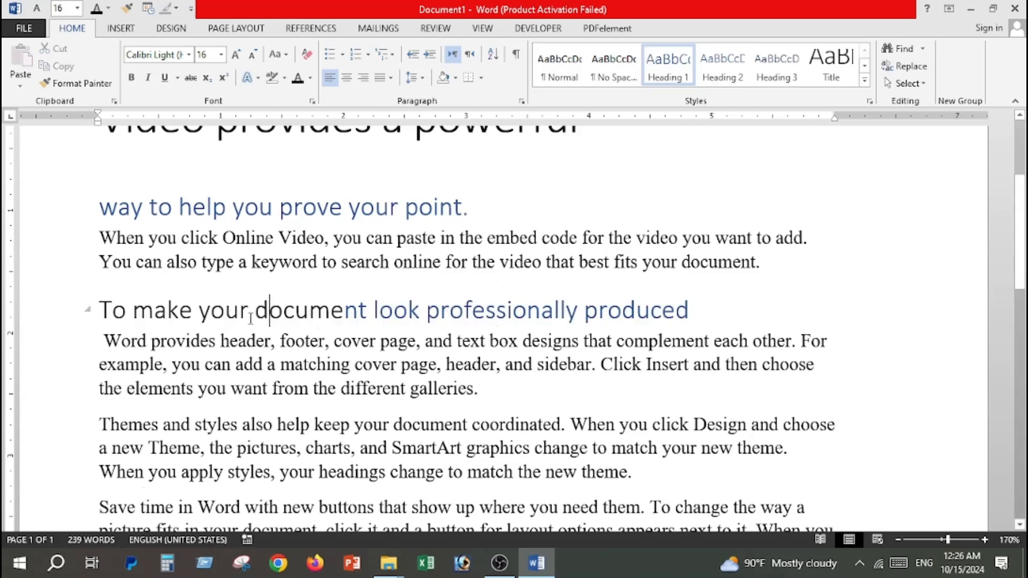
Delete "To make your document" from the second heading, keeping "look professionally produced".
{"action": "left_click_drag", "start_coordinate": [111, 312], "coordinate": [631, 313]}
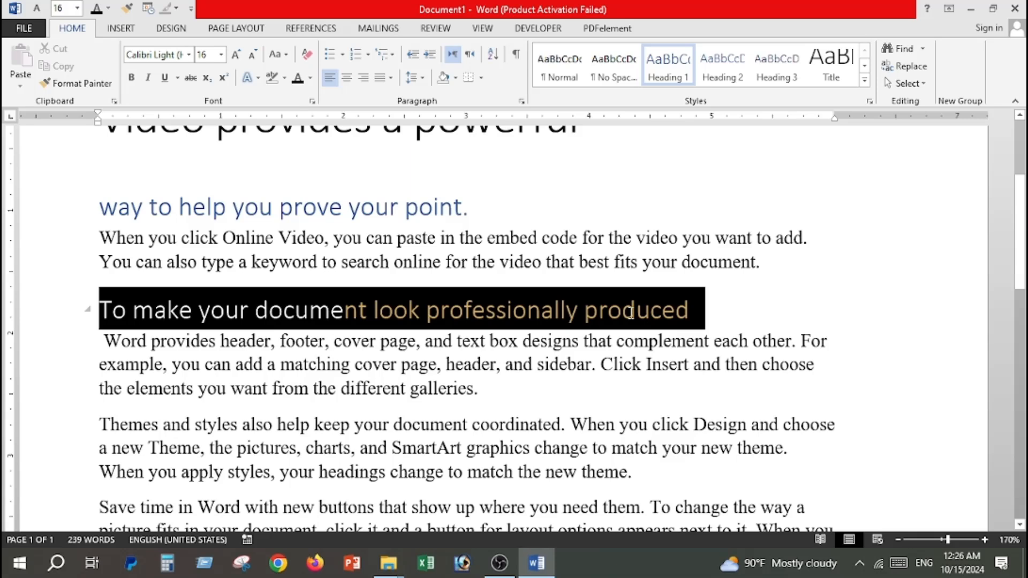
{"action": "left_click", "coordinate": [464, 311]}
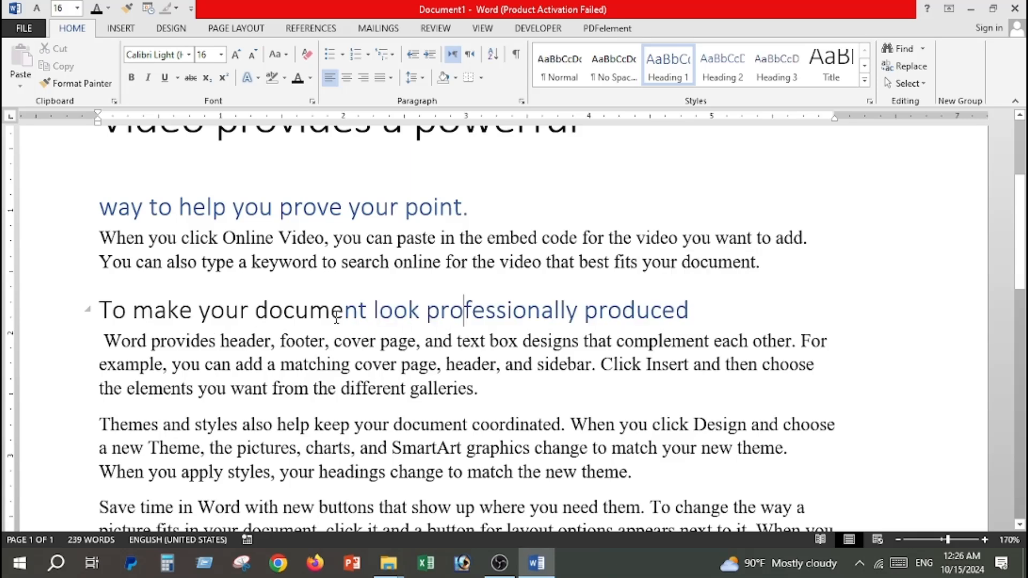
{"action": "left_click_drag", "start_coordinate": [374, 311], "coordinate": [99, 312]}
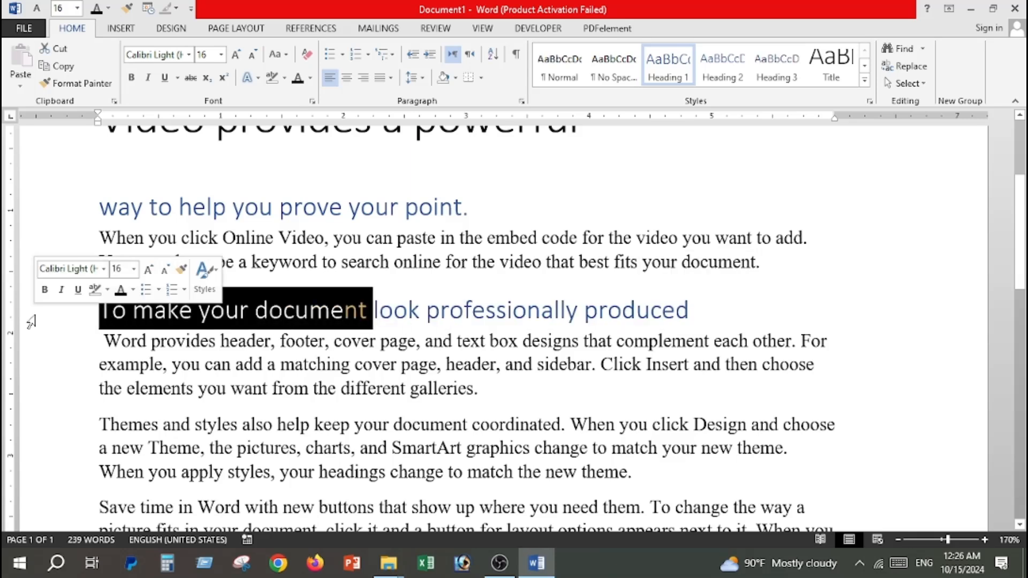
{"action": "key", "text": "Delete"}
Review the styles applied to the title line and the headings below it.
{"action": "scroll", "coordinate": [490, 341], "scroll_direction": "up", "scroll_amount": 3}
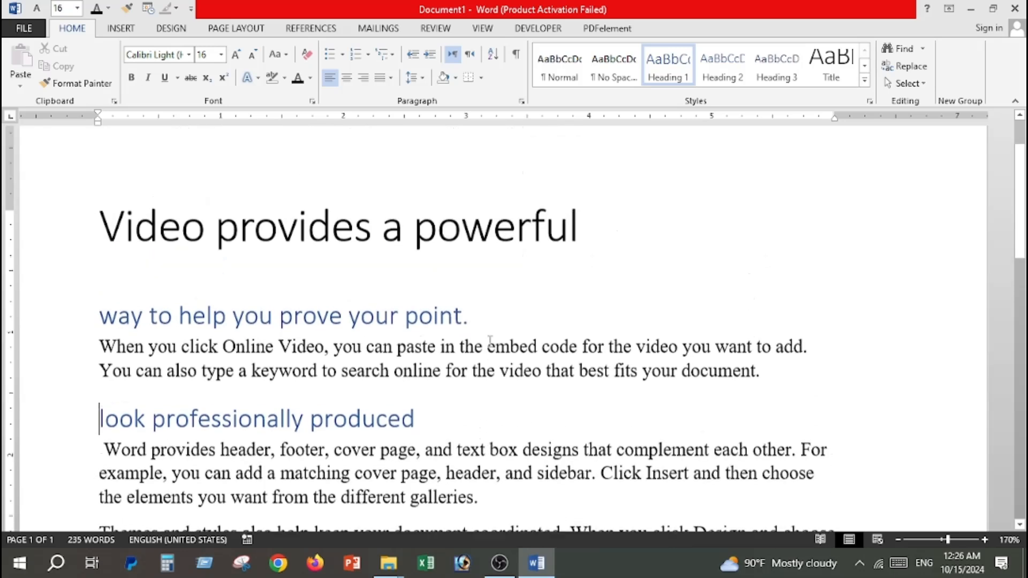
{"action": "scroll", "coordinate": [491, 341], "scroll_direction": "up", "scroll_amount": 1}
{"action": "scroll", "coordinate": [480, 342], "scroll_direction": "down", "scroll_amount": 1}
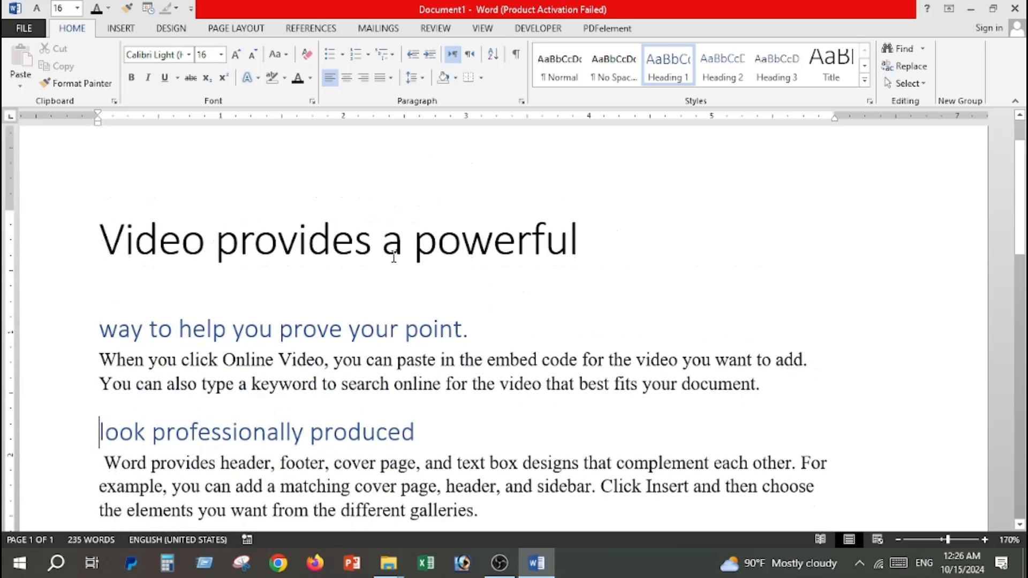
{"action": "left_click", "coordinate": [375, 255]}
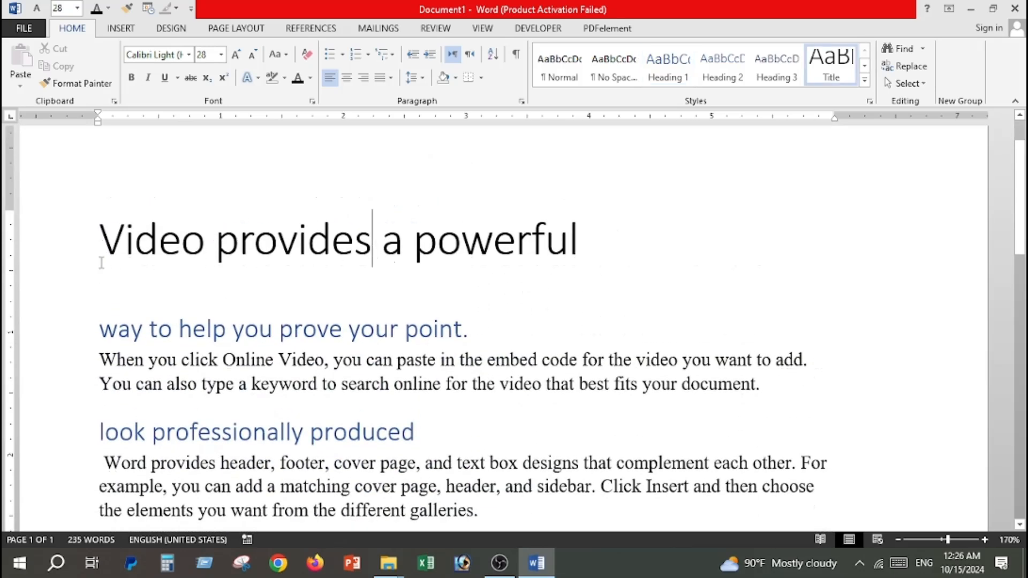
{"action": "left_click", "coordinate": [561, 242]}
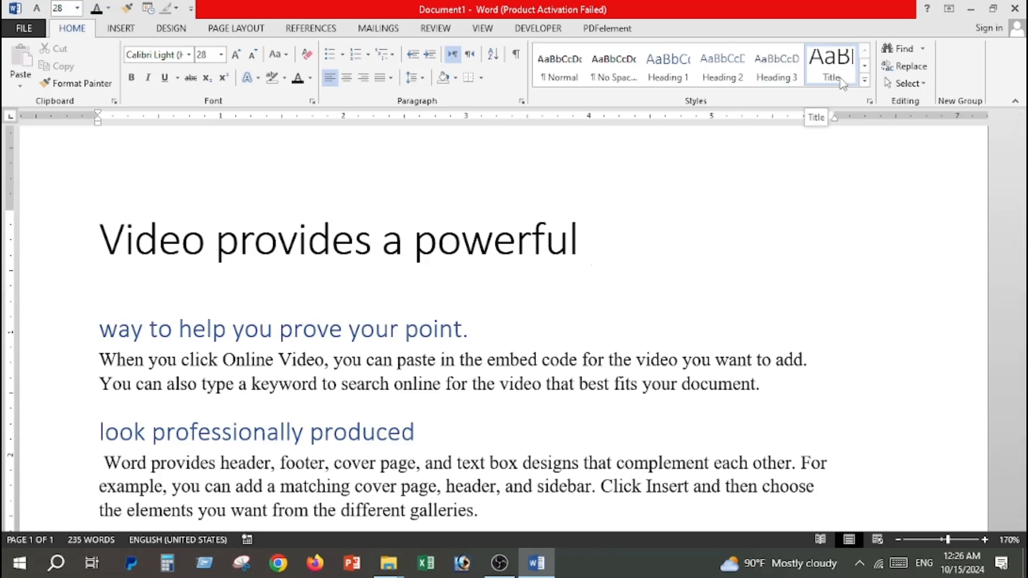
{"action": "left_click", "coordinate": [213, 330]}
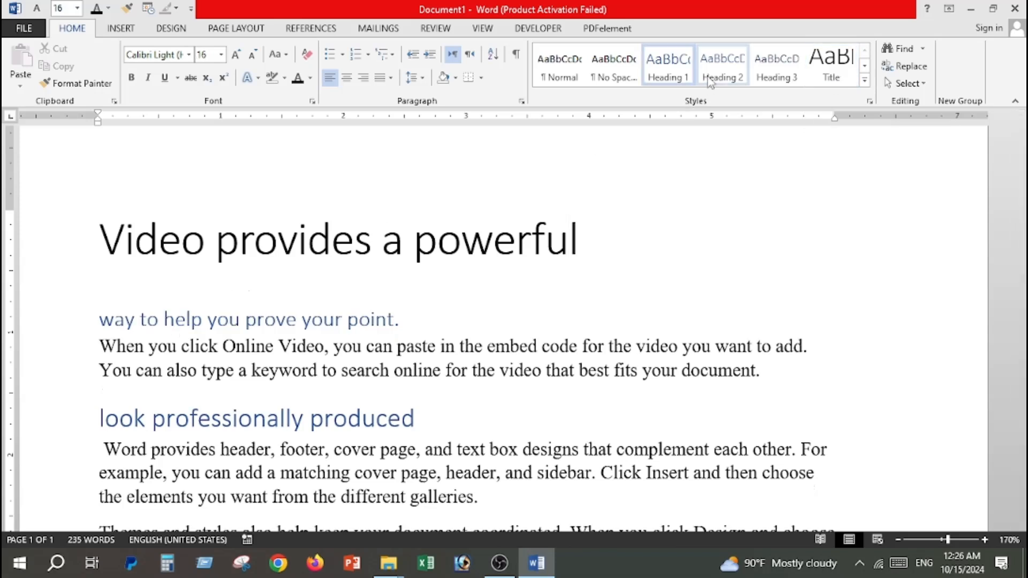
{"action": "scroll", "coordinate": [304, 312], "scroll_direction": "down", "scroll_amount": 3}
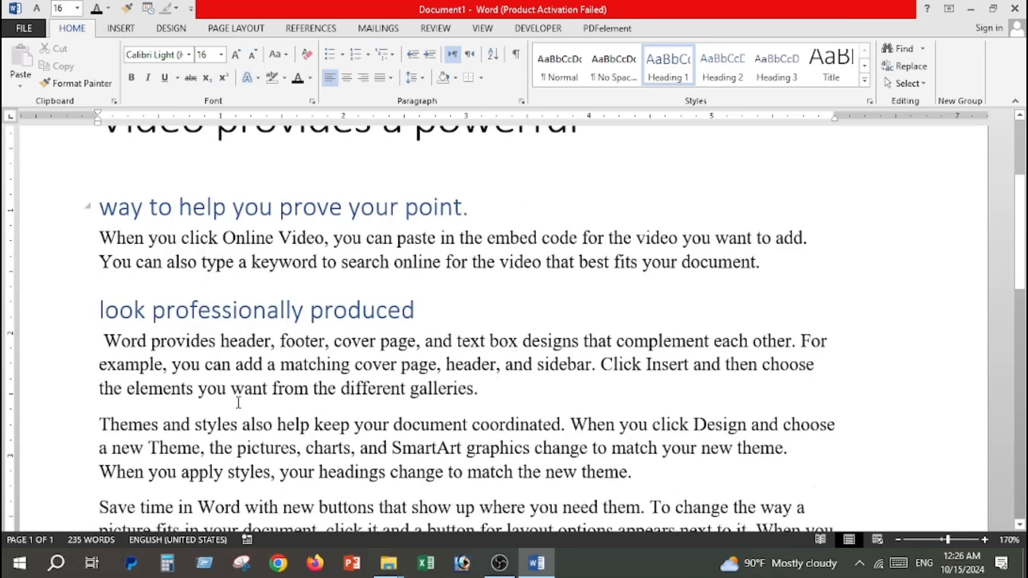
Apply the Quote style to the line "look professionally produced".
{"action": "left_click", "coordinate": [865, 80]}
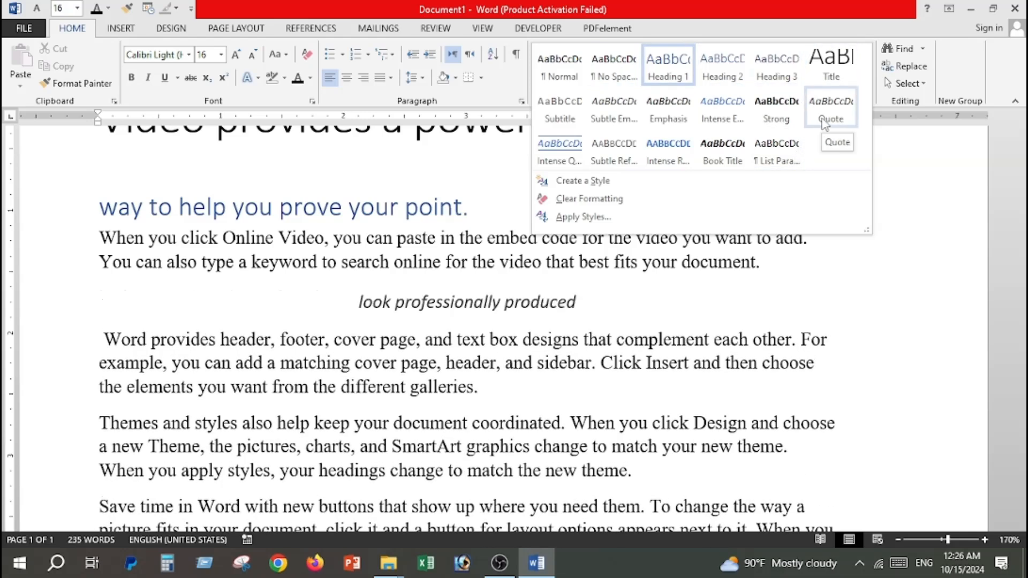
{"action": "left_click", "coordinate": [825, 122]}
Apply the Normal style to the title line "Video provides a powerful".
{"action": "scroll", "coordinate": [439, 325], "scroll_direction": "up", "scroll_amount": 3}
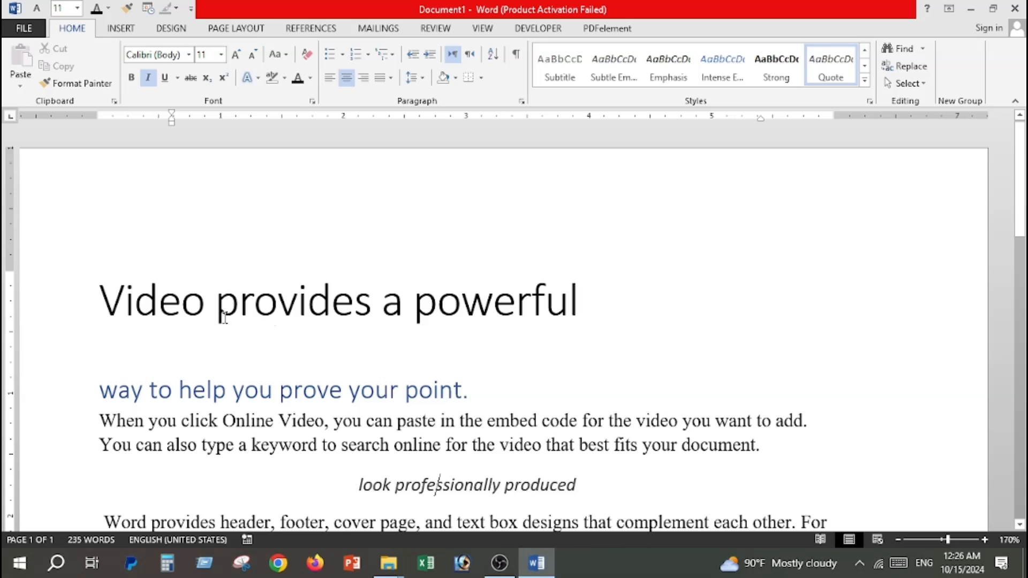
{"action": "left_click", "coordinate": [254, 303]}
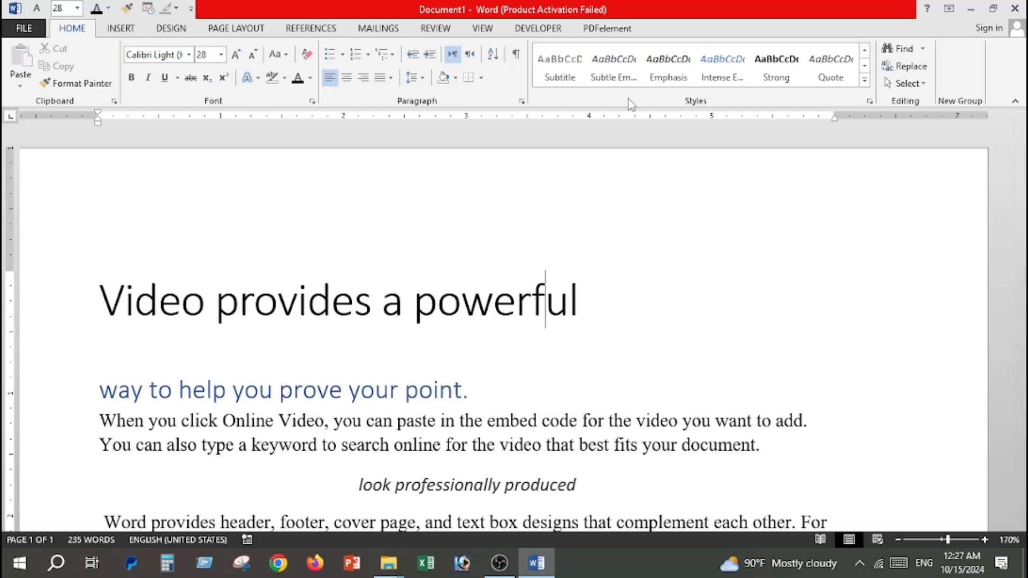
{"action": "left_click", "coordinate": [865, 81]}
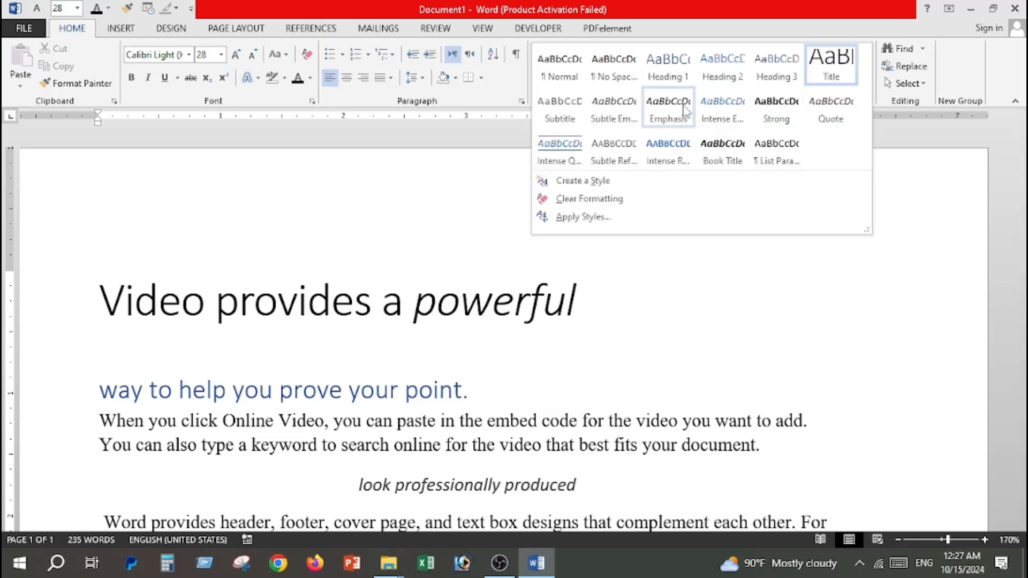
{"action": "left_click", "coordinate": [557, 78]}
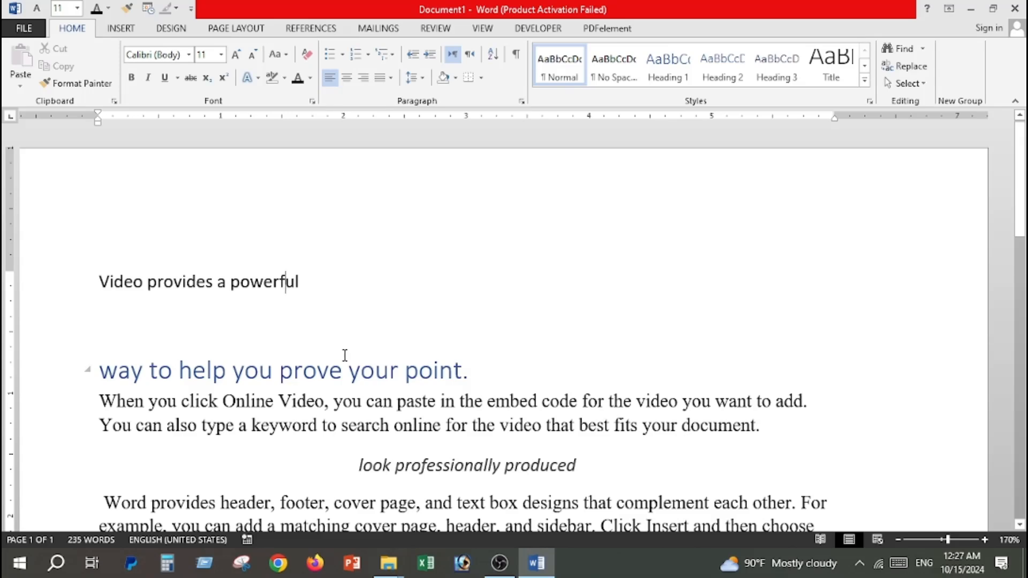
Start creating a new style from the title line's formatting and name it ABC.
{"action": "scroll", "coordinate": [345, 355], "scroll_direction": "down", "scroll_amount": 3}
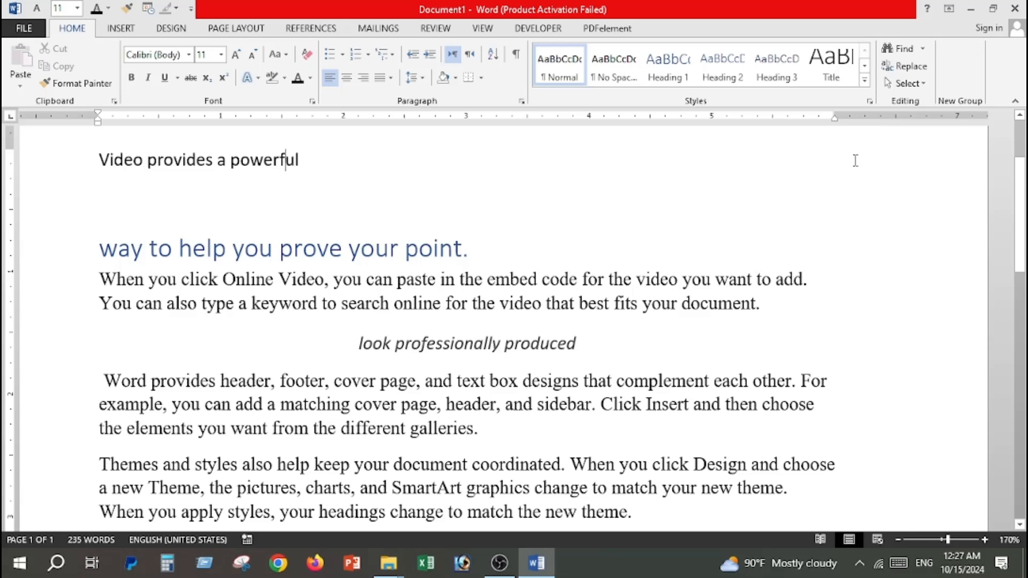
{"action": "left_click", "coordinate": [865, 80]}
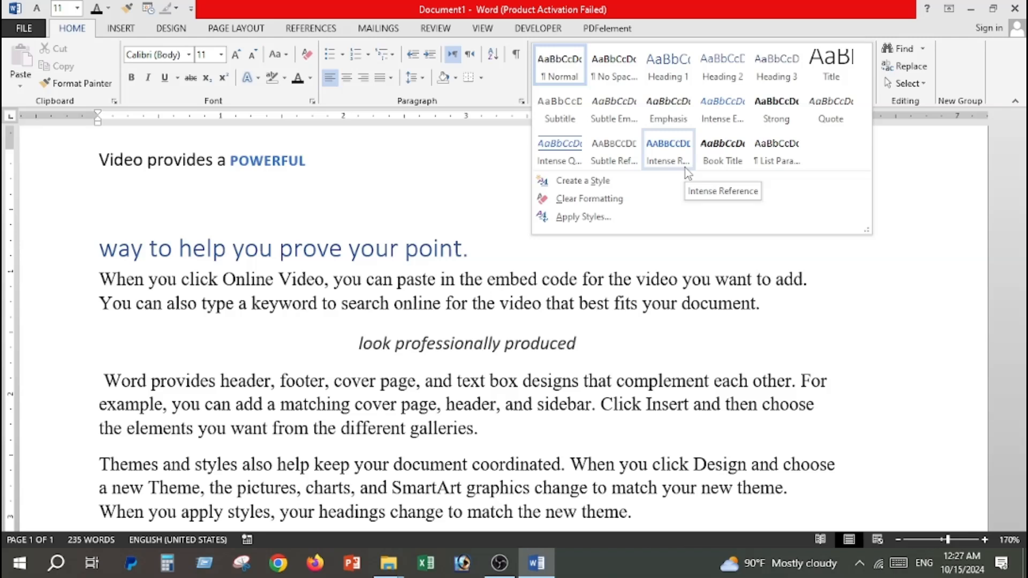
{"action": "left_click", "coordinate": [596, 182]}
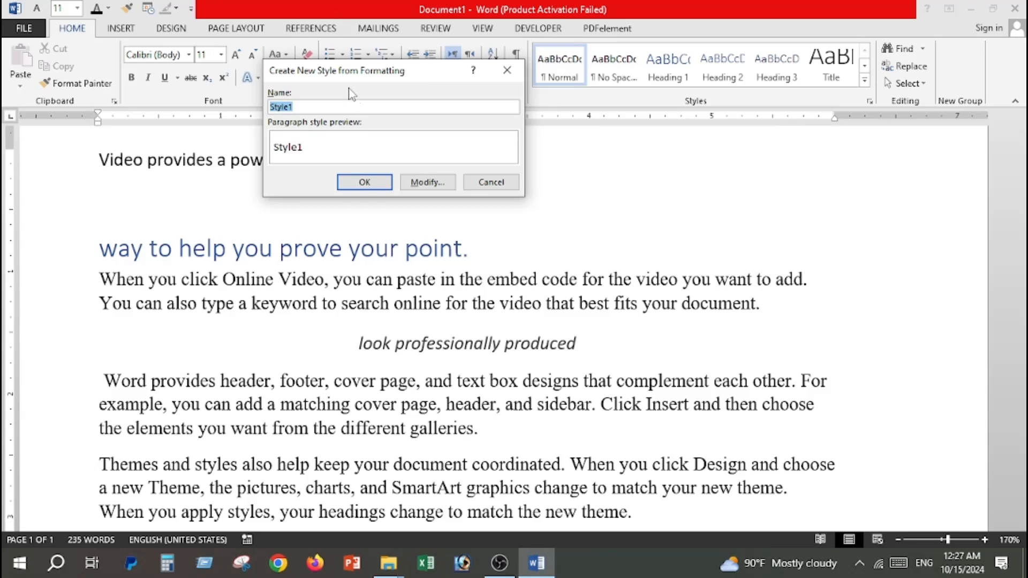
{"action": "left_click_drag", "start_coordinate": [351, 73], "coordinate": [380, 113]}
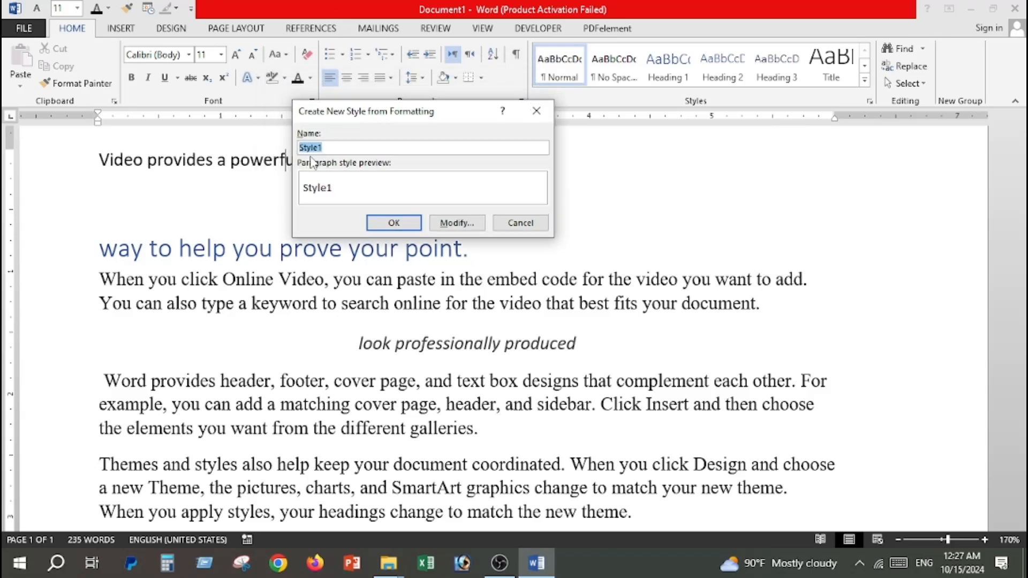
{"action": "type", "text": "ABC"}
Define the new ABC style with the Bernard MT Condensed font, size 16 and a dark orange Accent 2 color, and save it.
{"action": "left_click", "coordinate": [462, 224]}
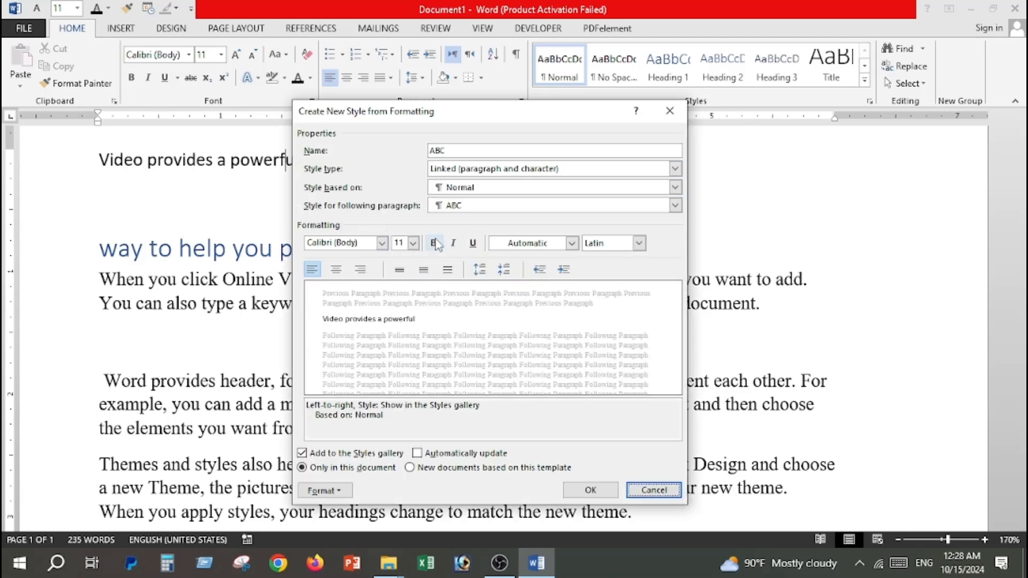
{"action": "left_click", "coordinate": [383, 244]}
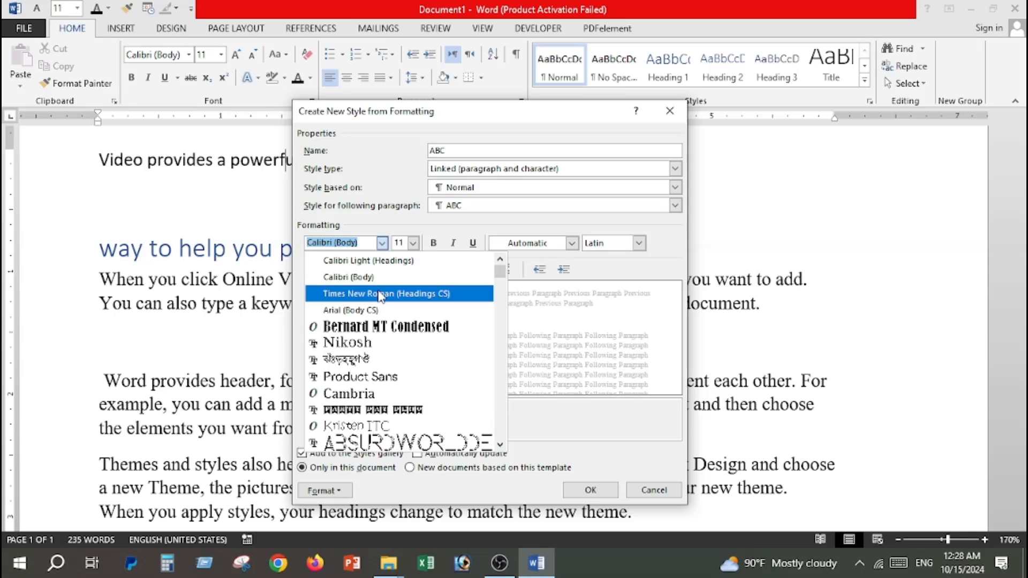
{"action": "left_click", "coordinate": [375, 327]}
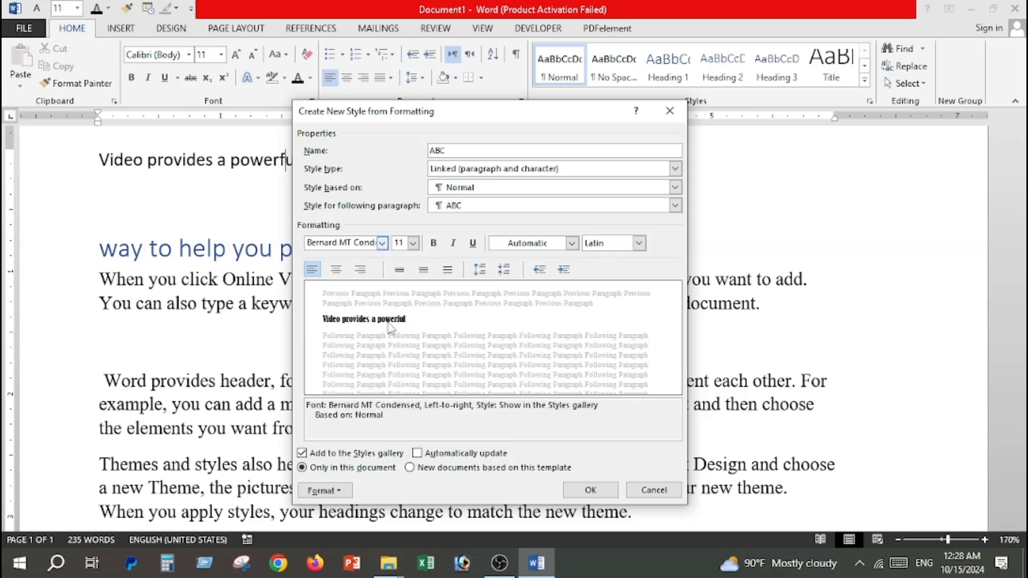
{"action": "left_click", "coordinate": [413, 243]}
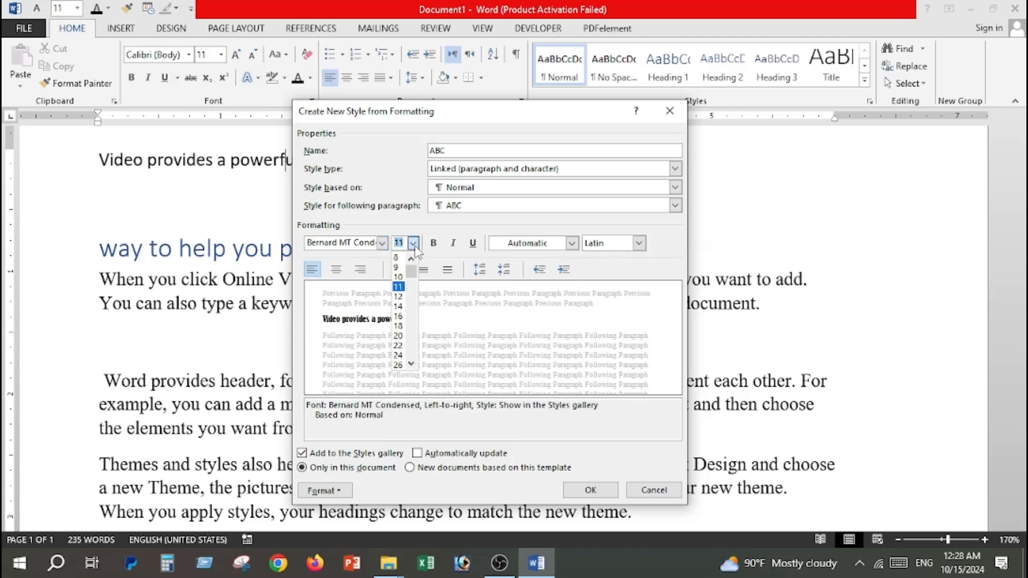
{"action": "left_click", "coordinate": [401, 316]}
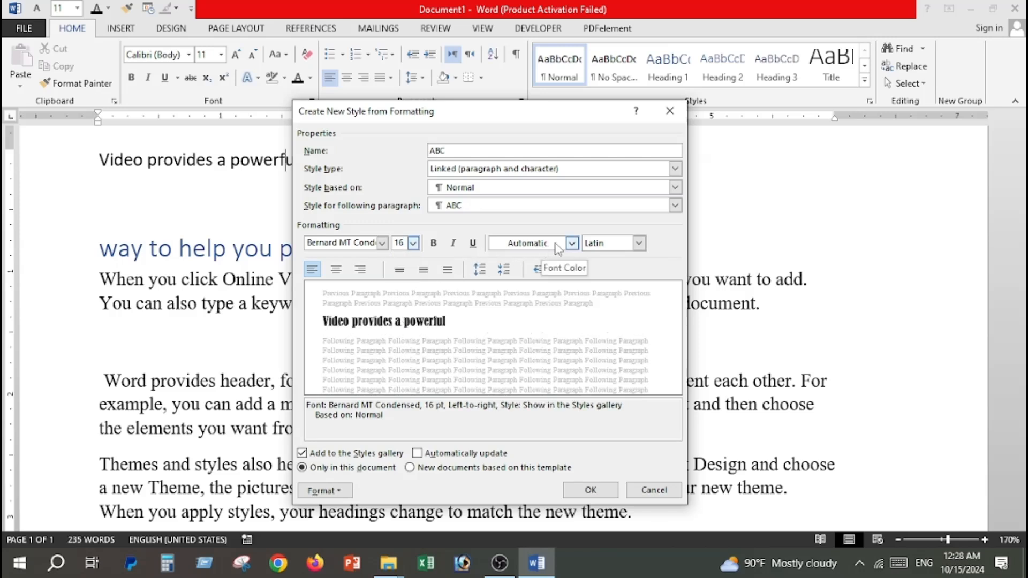
{"action": "left_click", "coordinate": [570, 244]}
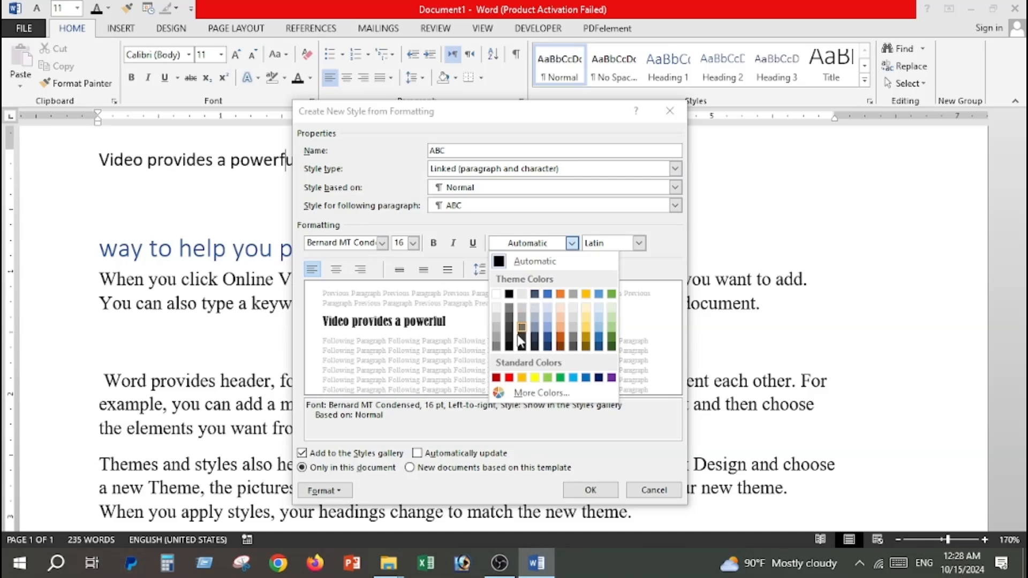
{"action": "left_click", "coordinate": [561, 341]}
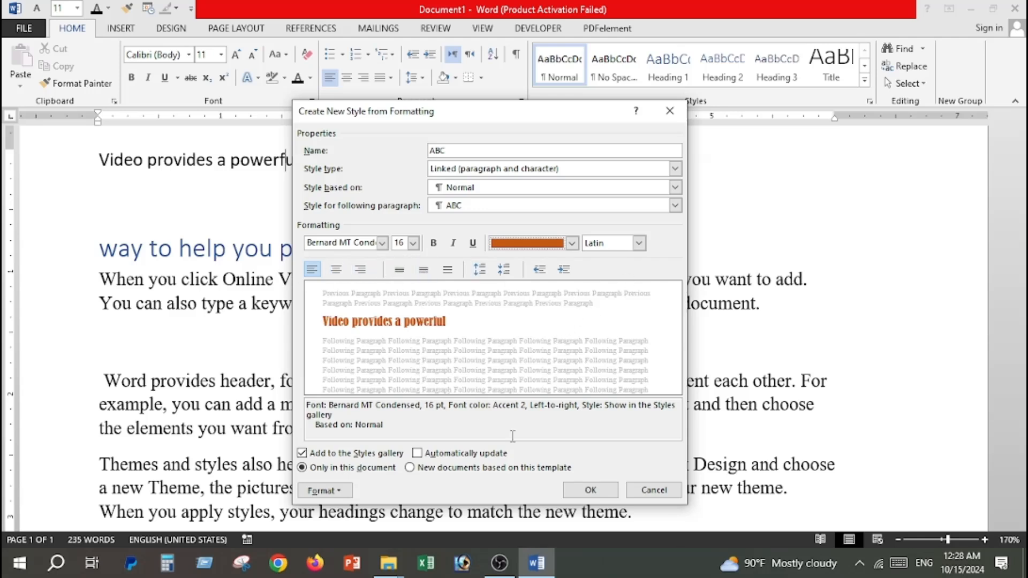
{"action": "left_click", "coordinate": [591, 490]}
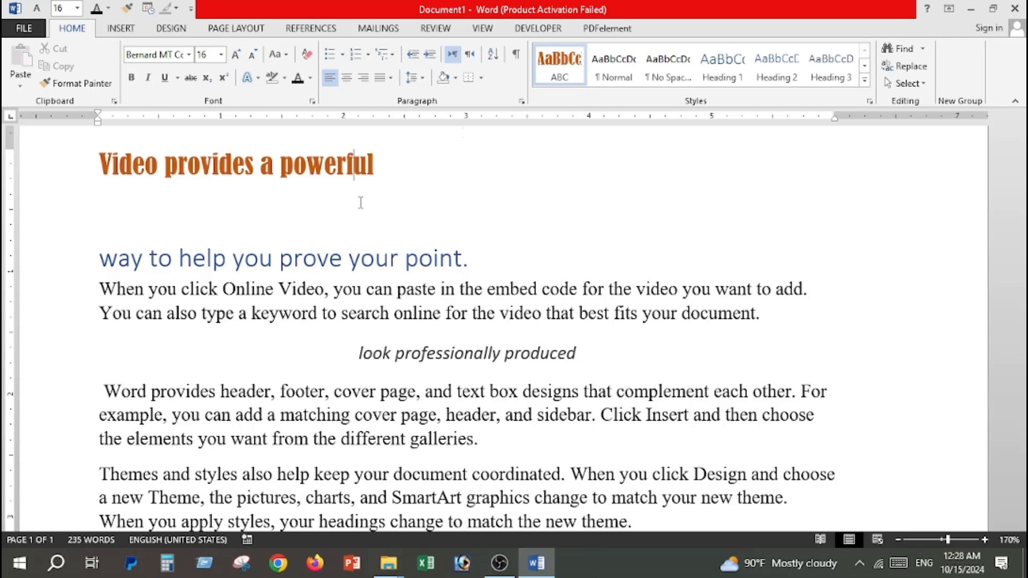
Apply the ABC style to the line "look professionally produced".
{"action": "scroll", "coordinate": [333, 255], "scroll_direction": "up", "scroll_amount": 3}
{"action": "scroll", "coordinate": [278, 257], "scroll_direction": "down", "scroll_amount": 4}
{"action": "scroll", "coordinate": [231, 293], "scroll_direction": "down", "scroll_amount": 1}
{"action": "left_click_drag", "start_coordinate": [355, 289], "coordinate": [725, 289]}
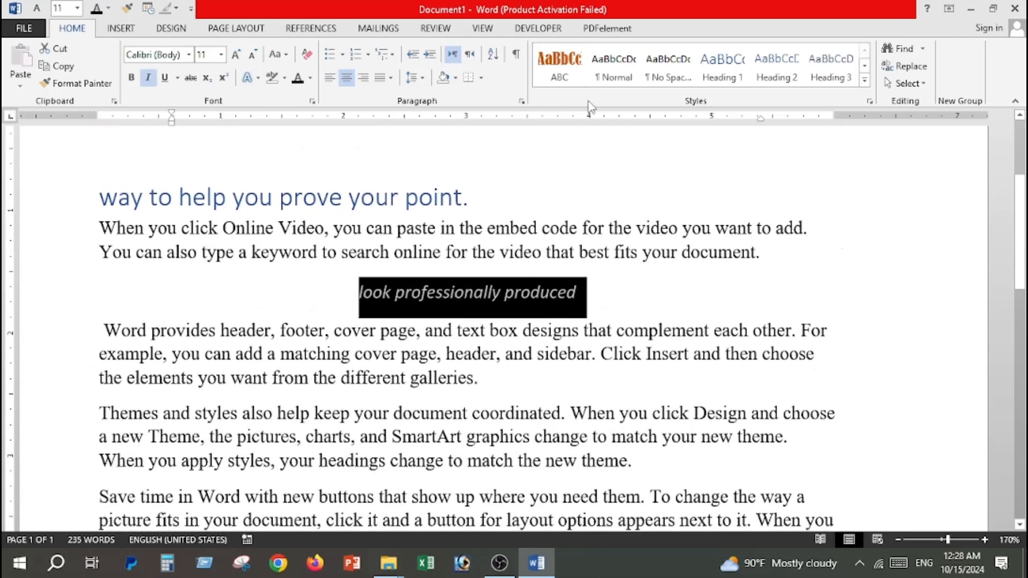
{"action": "left_click", "coordinate": [572, 62]}
{"action": "left_click", "coordinate": [341, 323]}
Split the "Themes and styles" paragraph after "coordinated." so that its first sentence stands on its own line.
{"action": "scroll", "coordinate": [342, 324], "scroll_direction": "up", "scroll_amount": 2}
{"action": "scroll", "coordinate": [342, 324], "scroll_direction": "down", "scroll_amount": 3}
{"action": "scroll", "coordinate": [343, 326], "scroll_direction": "down", "scroll_amount": 3}
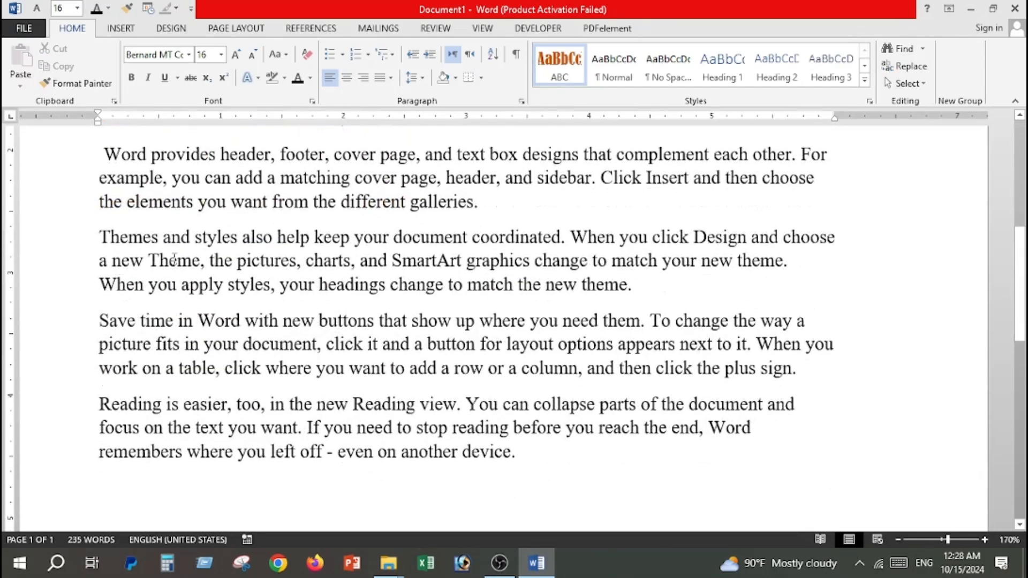
{"action": "left_click", "coordinate": [567, 243]}
{"action": "key", "text": "Return"}
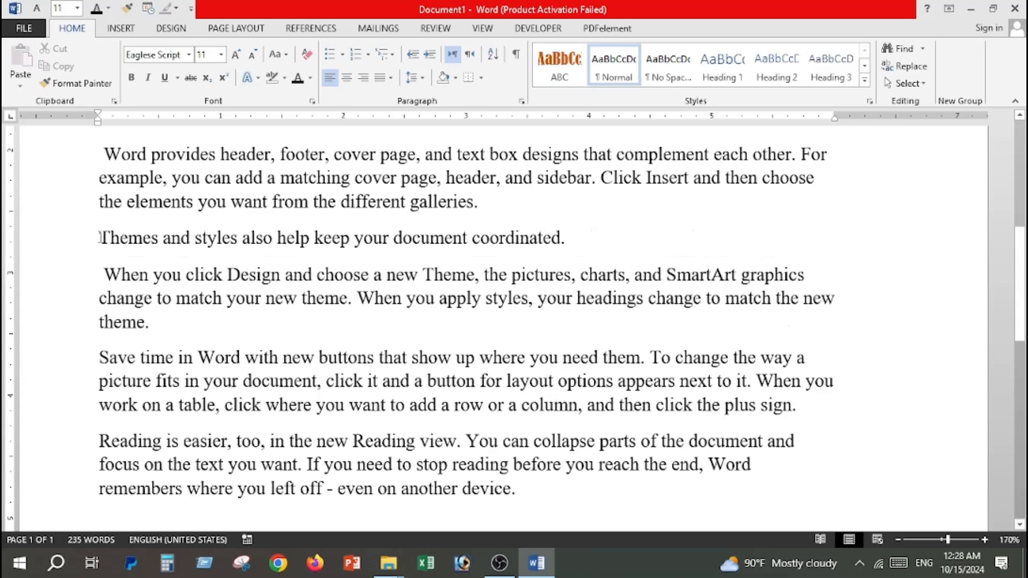
Apply the ABC style to the line "Themes and styles also help keep your document coordinated.".
{"action": "triple_click", "coordinate": [693, 253]}
{"action": "left_click", "coordinate": [560, 65]}
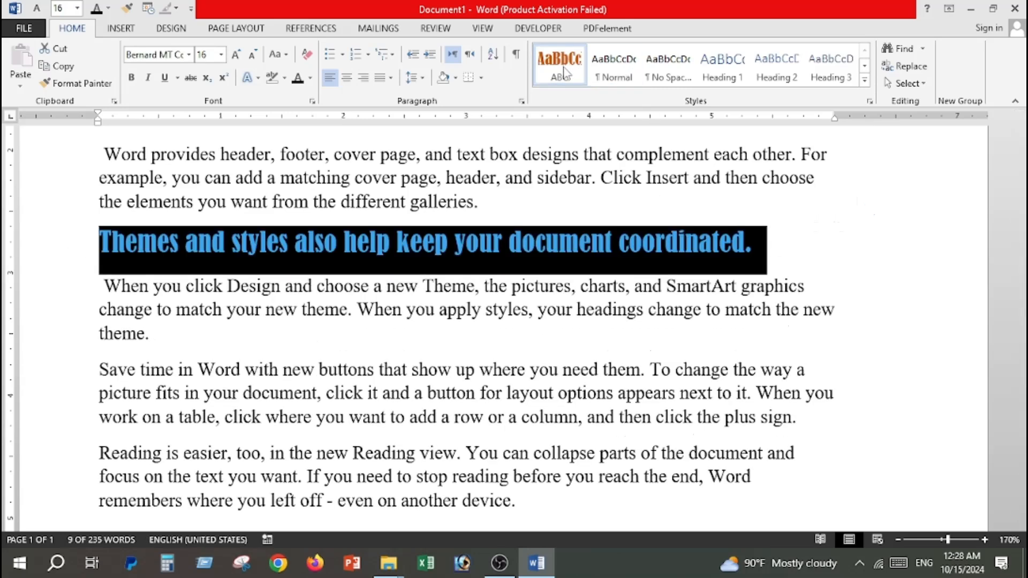
{"action": "left_click", "coordinate": [546, 306]}
Modify the ABC style to use a black font color and check the lines that use it throughout the document.
{"action": "scroll", "coordinate": [556, 298], "scroll_direction": "up", "scroll_amount": 8}
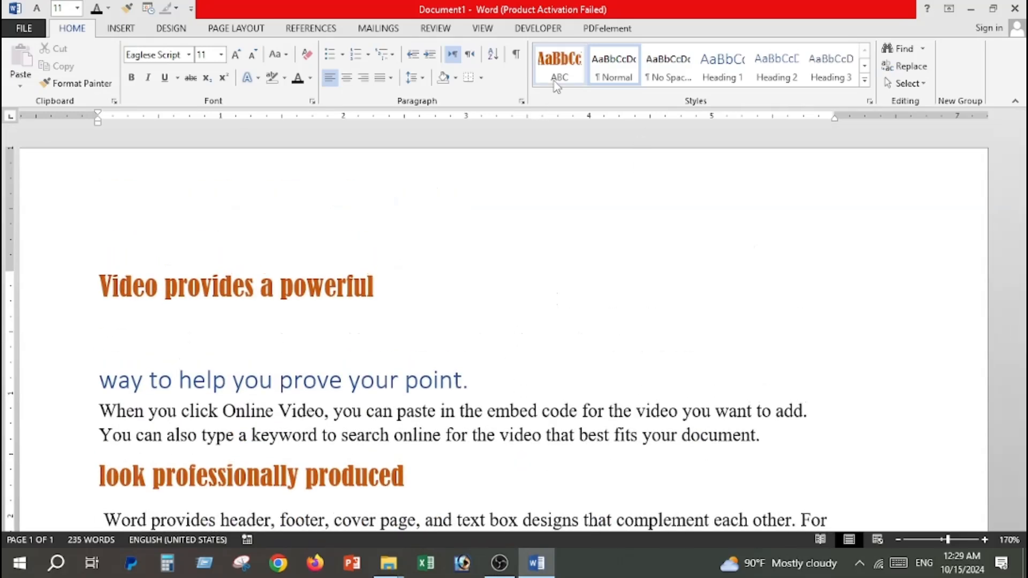
{"action": "left_click", "coordinate": [566, 72]}
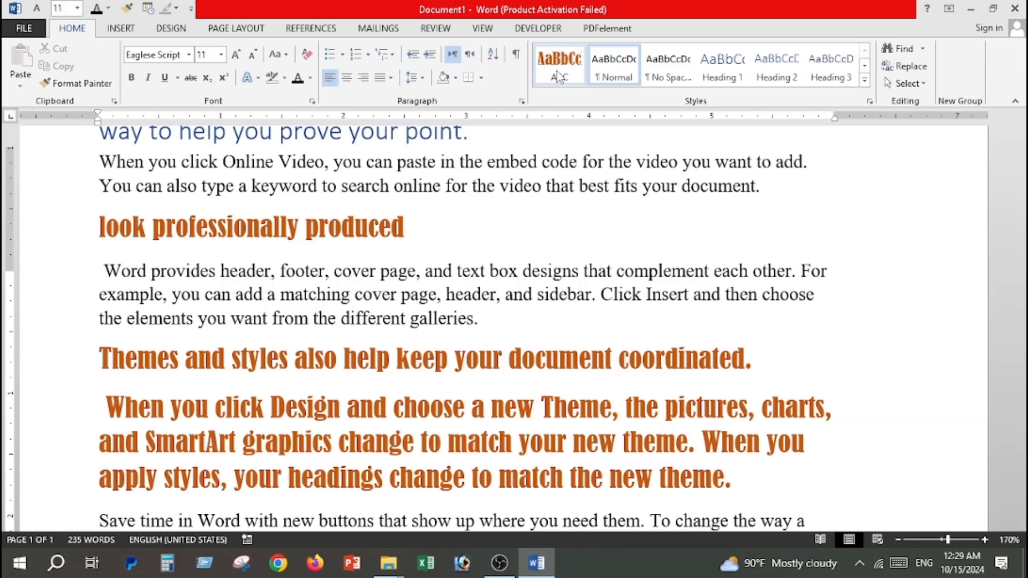
{"action": "right_click", "coordinate": [559, 76]}
{"action": "left_click", "coordinate": [590, 98]}
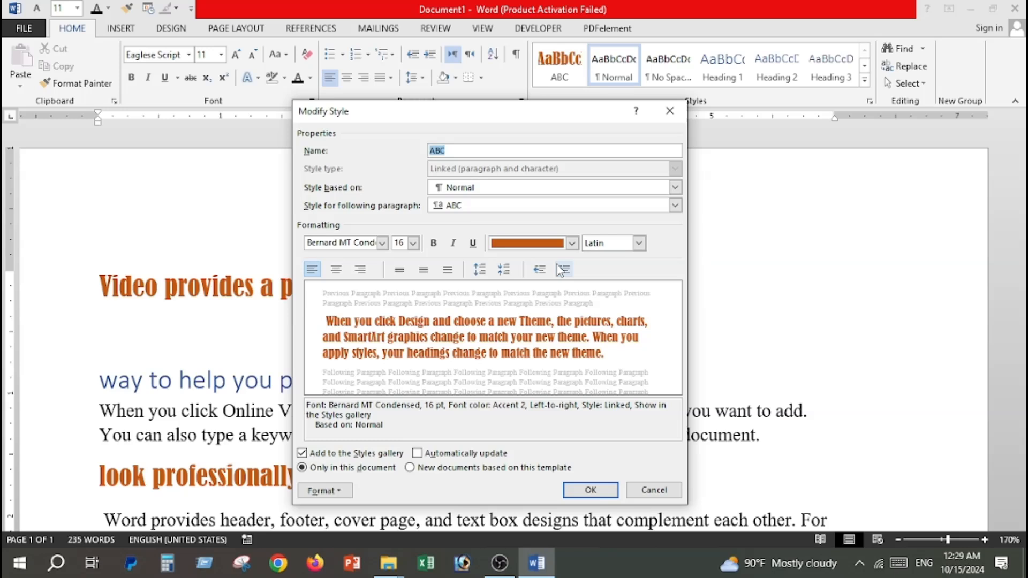
{"action": "left_click", "coordinate": [572, 243]}
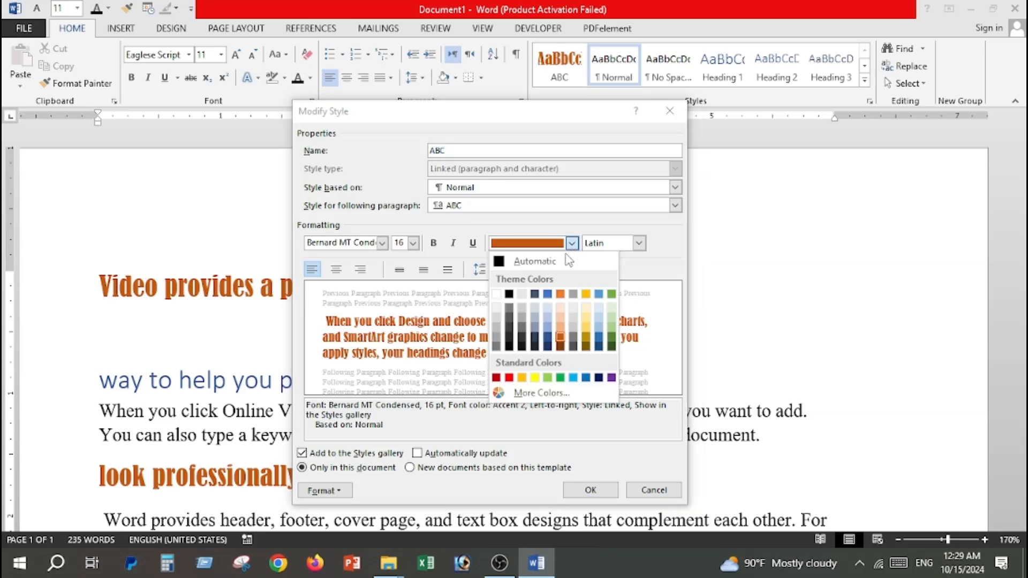
{"action": "left_click", "coordinate": [509, 295]}
{"action": "left_click", "coordinate": [605, 490]}
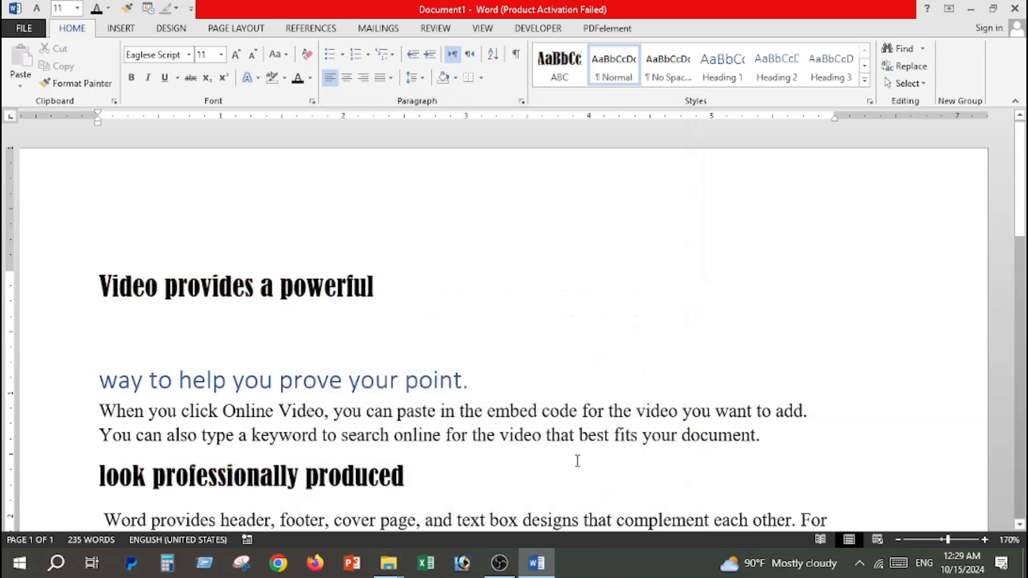
{"action": "scroll", "coordinate": [592, 468], "scroll_direction": "down", "scroll_amount": 6}
{"action": "scroll", "coordinate": [575, 457], "scroll_direction": "up", "scroll_amount": 4}
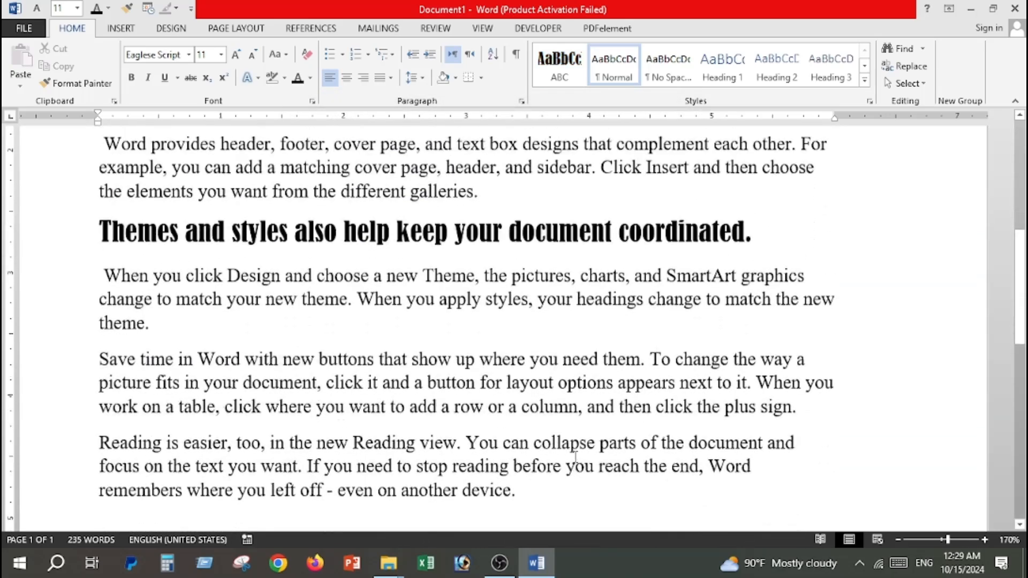
{"action": "scroll", "coordinate": [248, 289], "scroll_direction": "up", "scroll_amount": 2}
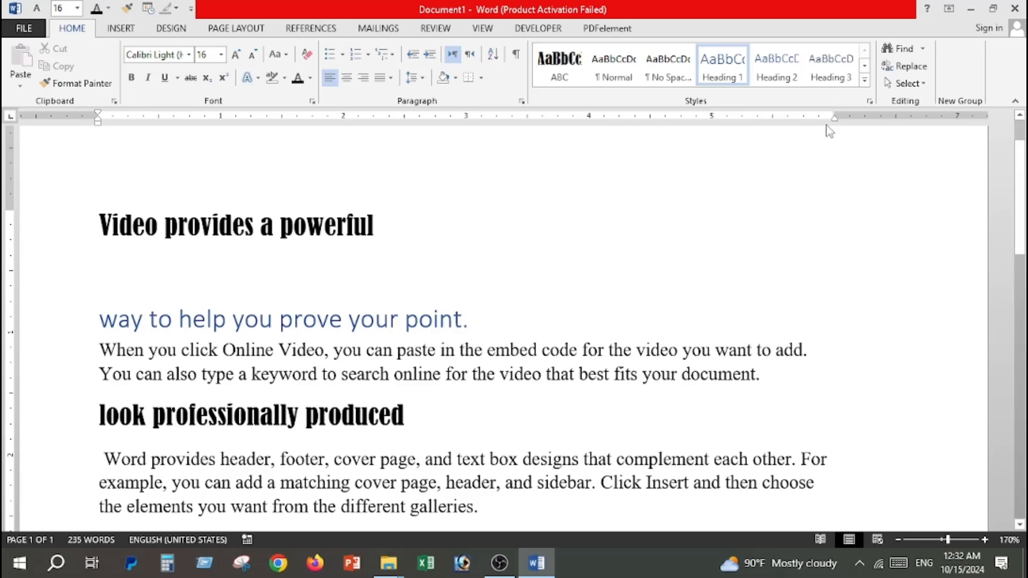
{"action": "left_click", "coordinate": [865, 80]}
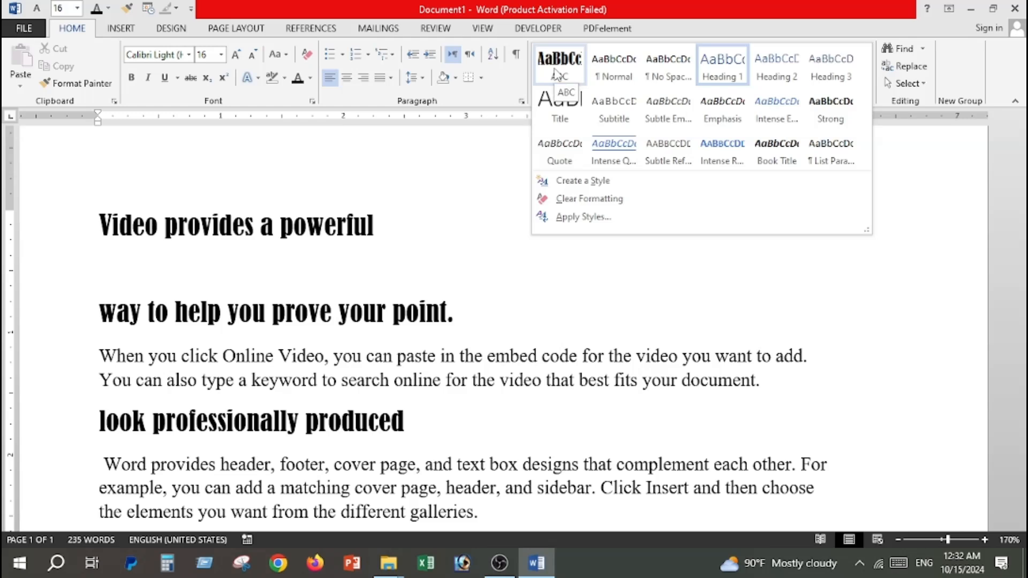
{"action": "key", "text": "Escape"}
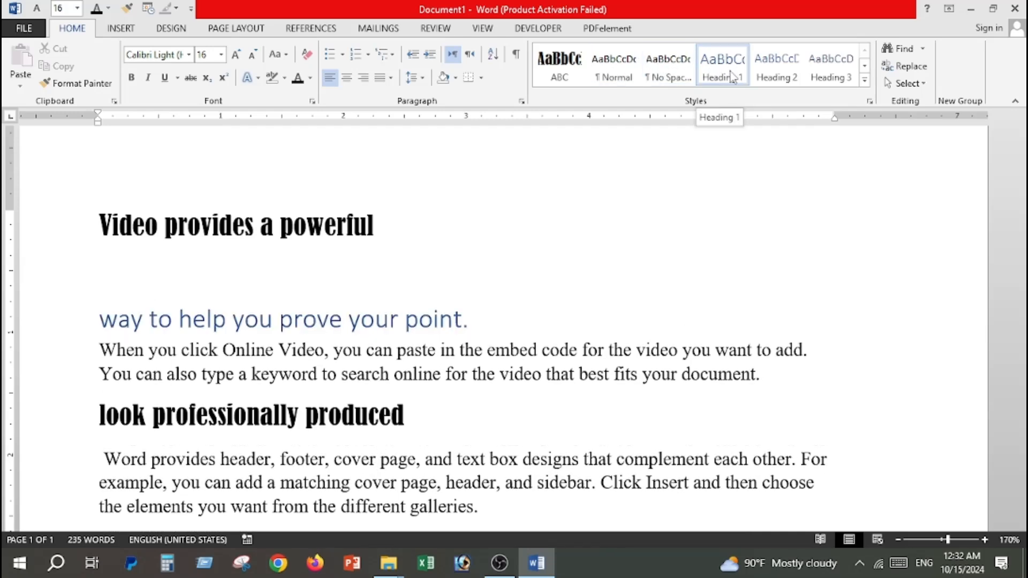
Modify the Heading 1 style to use the Cambria font in black.
{"action": "right_click", "coordinate": [730, 74]}
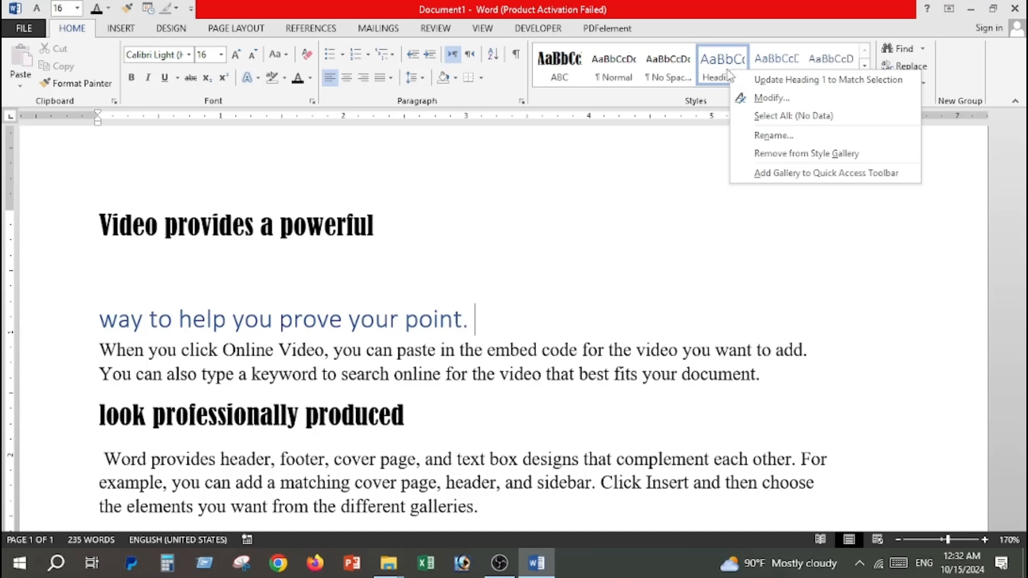
{"action": "left_click", "coordinate": [749, 97]}
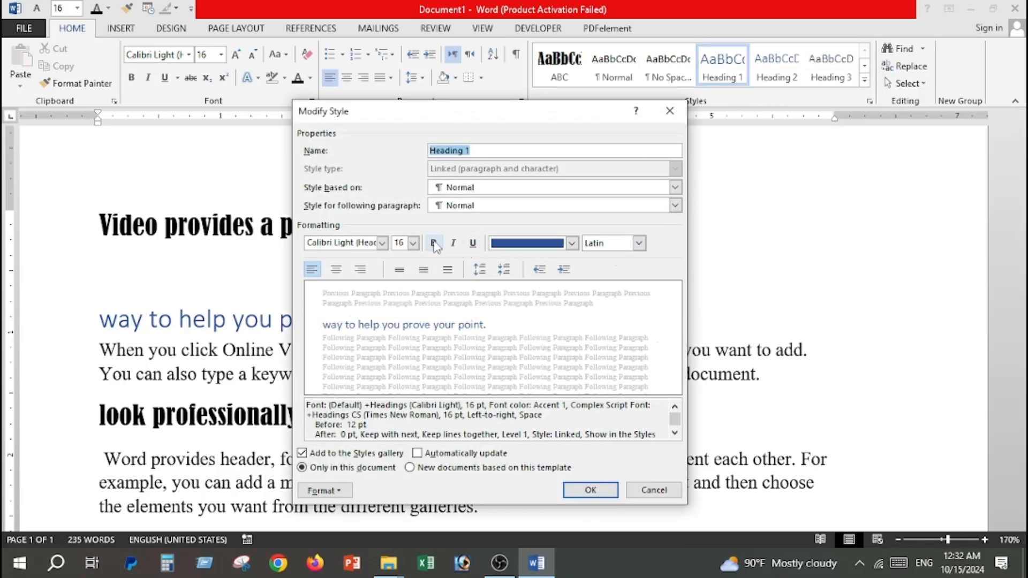
{"action": "left_click", "coordinate": [383, 244]}
{"action": "scroll", "coordinate": [373, 370], "scroll_direction": "down", "scroll_amount": 1}
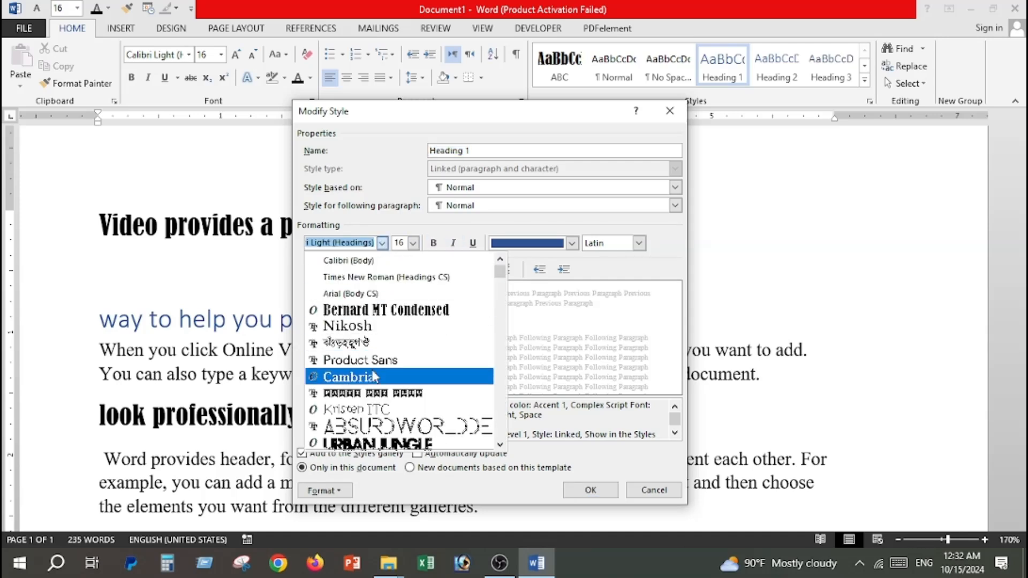
{"action": "left_click", "coordinate": [367, 381]}
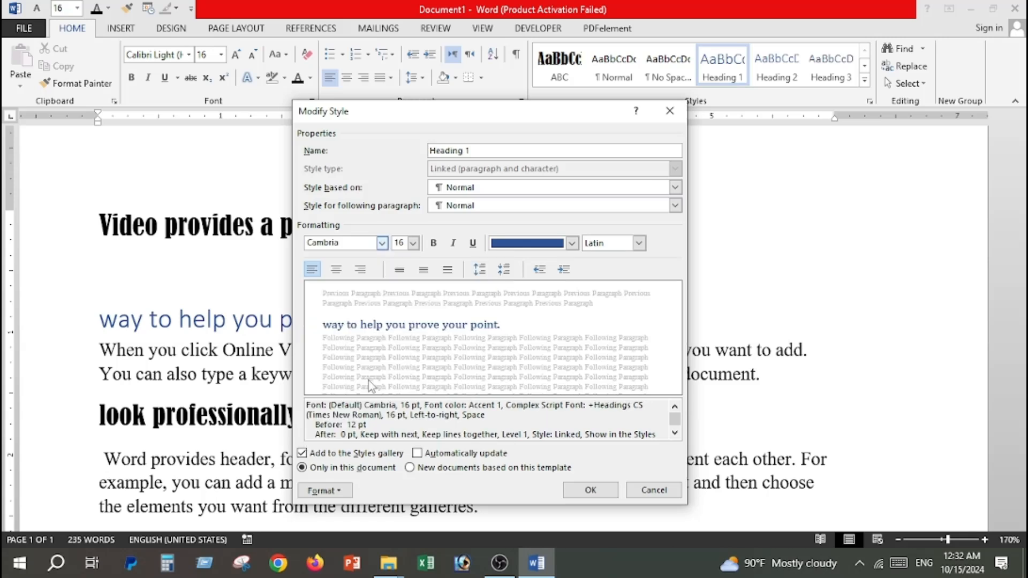
{"action": "left_click", "coordinate": [569, 244]}
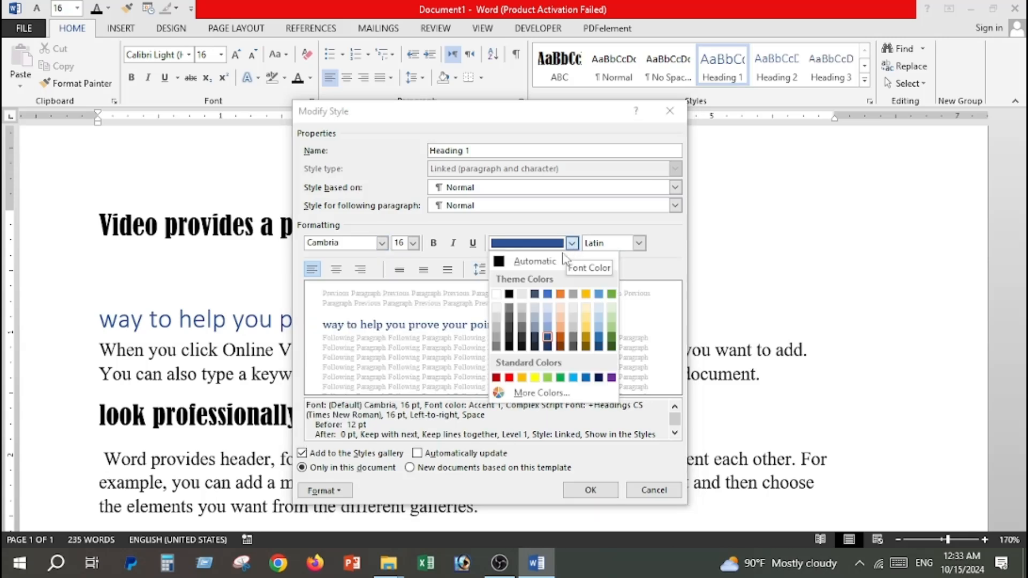
{"action": "left_click", "coordinate": [516, 294]}
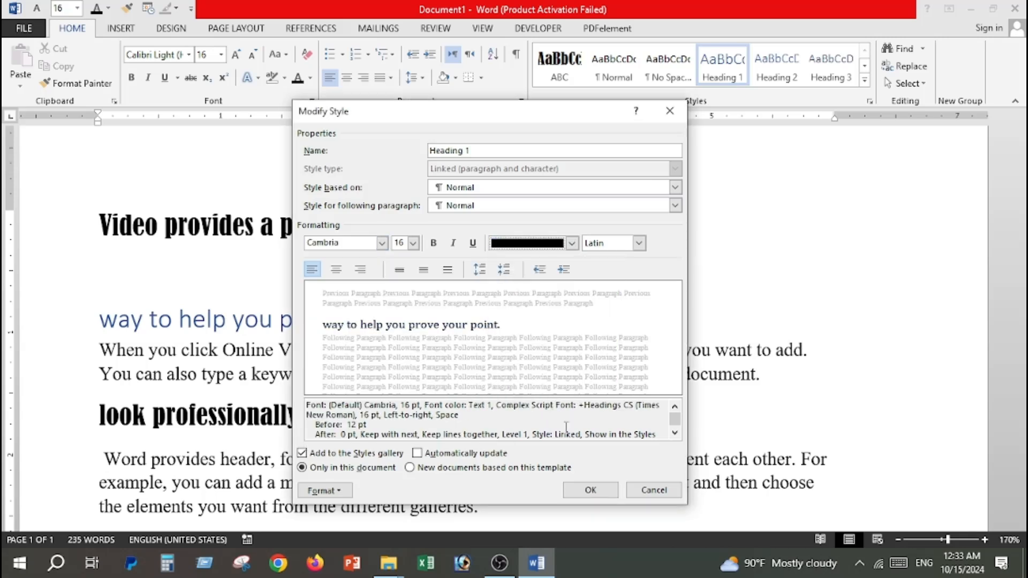
{"action": "left_click", "coordinate": [589, 488]}
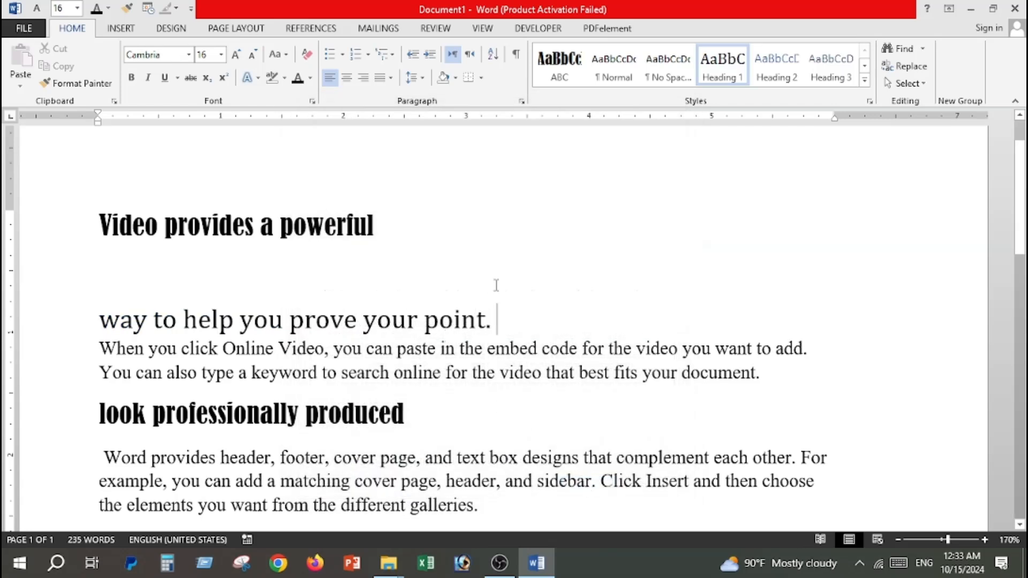
Clear the formatting from the lines "way to help you prove your point." and "Video provides a powerful".
{"action": "left_click", "coordinate": [867, 81]}
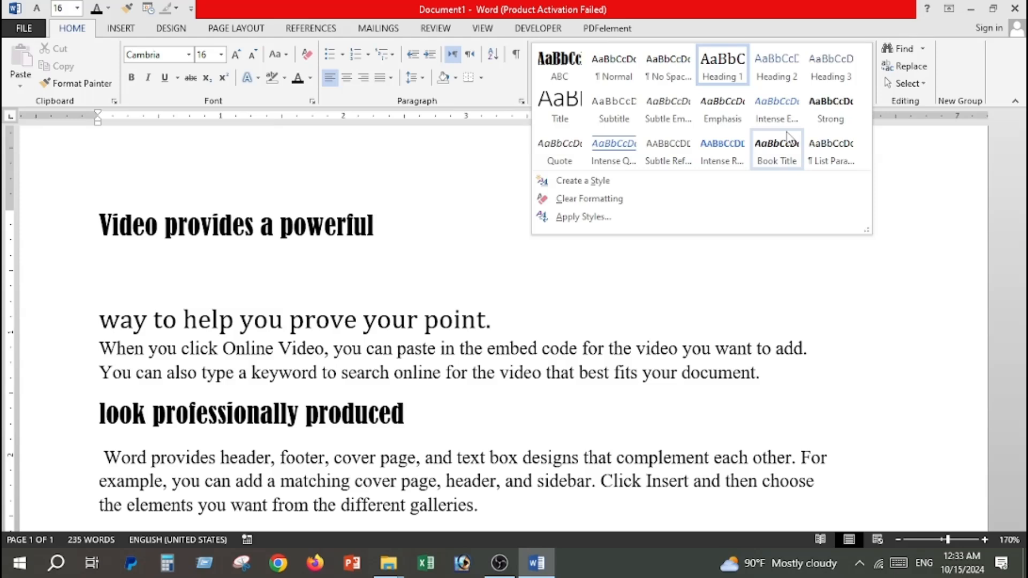
{"action": "left_click", "coordinate": [576, 199]}
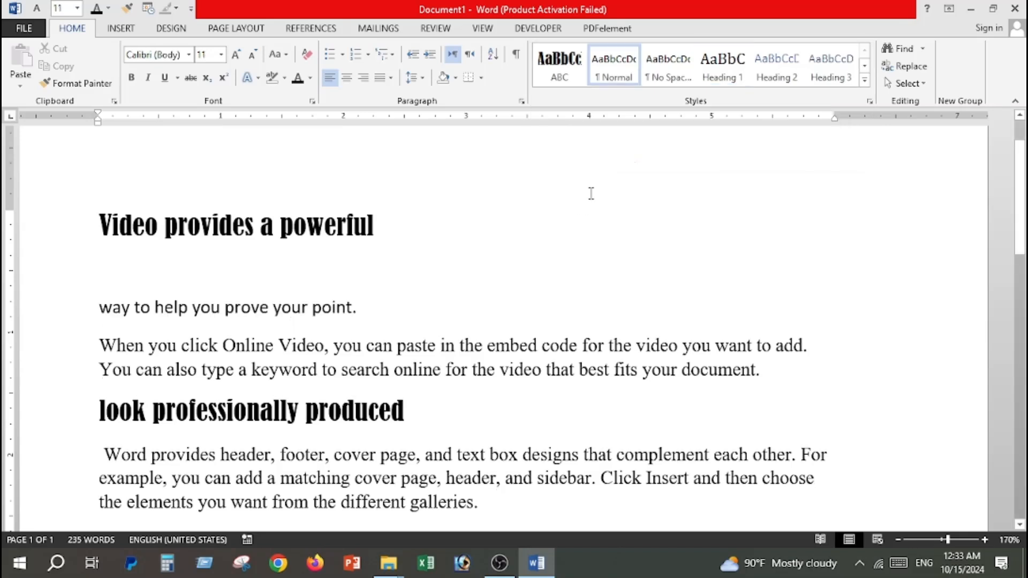
{"action": "left_click_drag", "start_coordinate": [100, 225], "coordinate": [402, 223]}
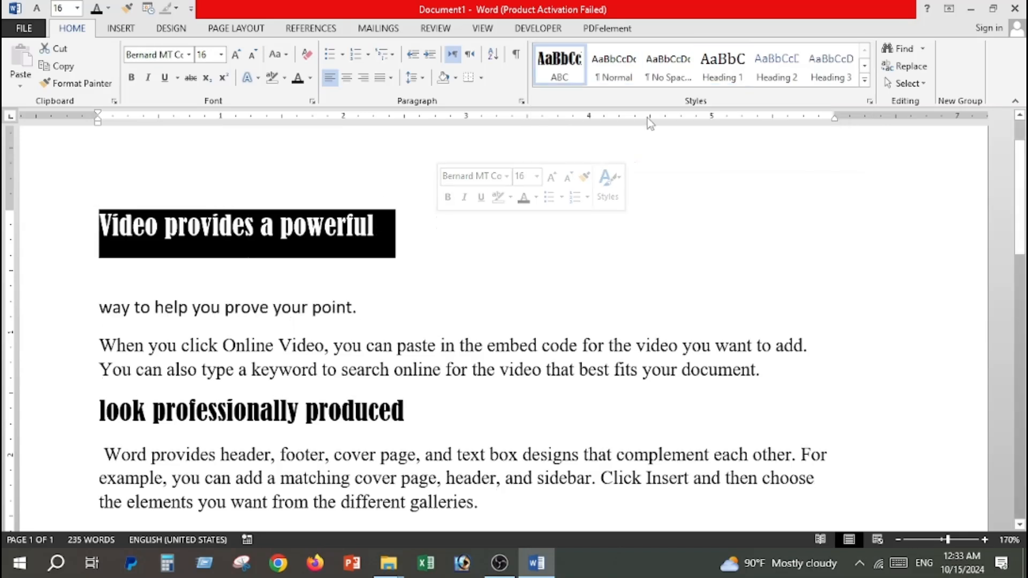
{"action": "left_click", "coordinate": [864, 80]}
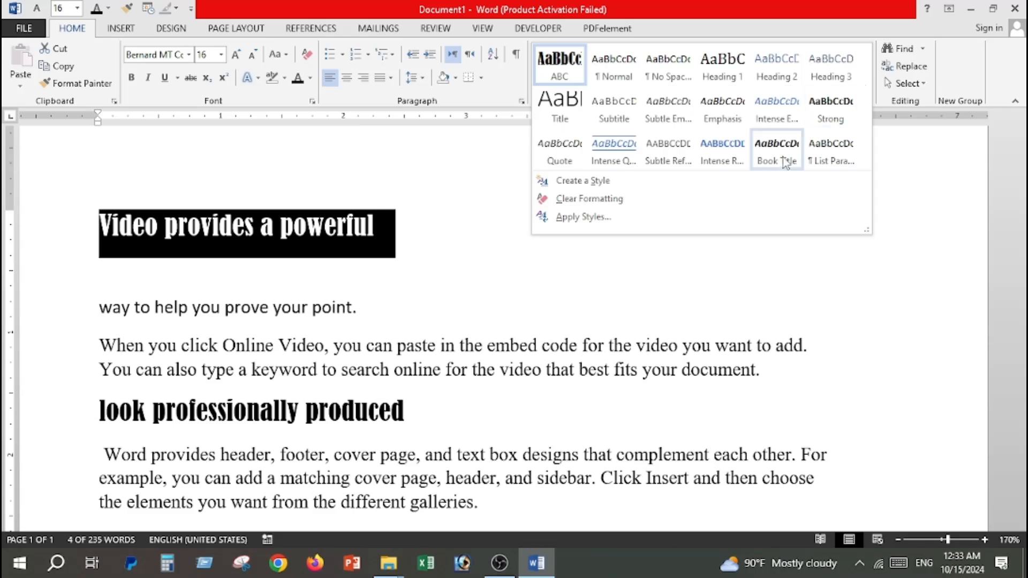
{"action": "left_click", "coordinate": [557, 199]}
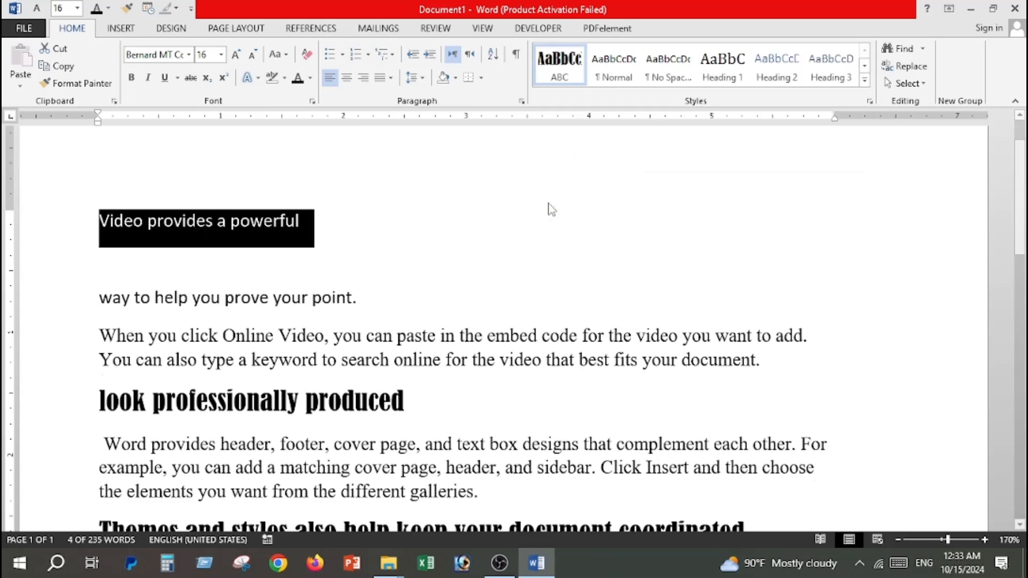
{"action": "left_click", "coordinate": [233, 225]}
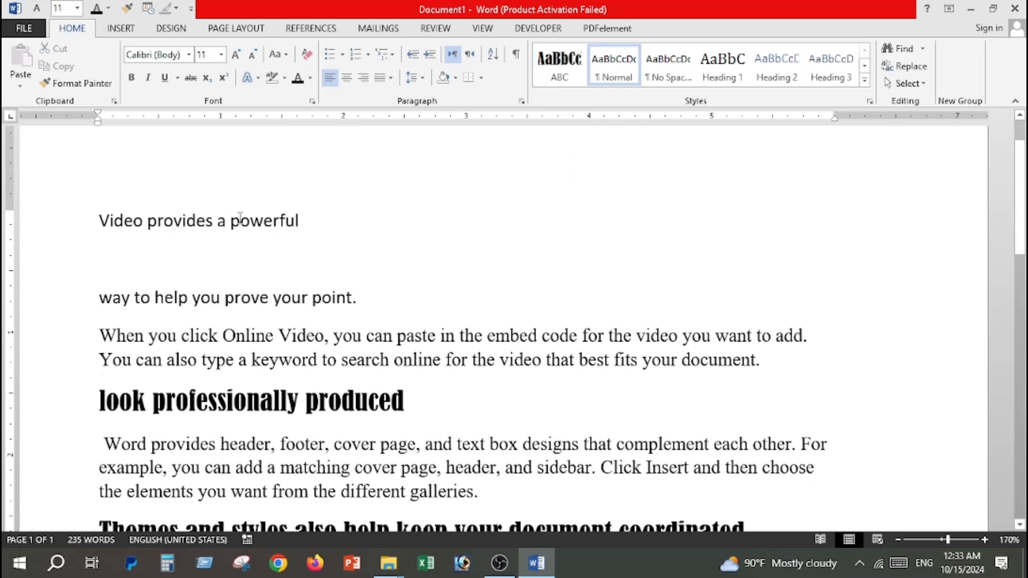
Clear the formatting from the line "look professionally produced" and check the surrounding lines.
{"action": "left_click_drag", "start_coordinate": [98, 399], "coordinate": [412, 403]}
{"action": "left_click", "coordinate": [865, 82]}
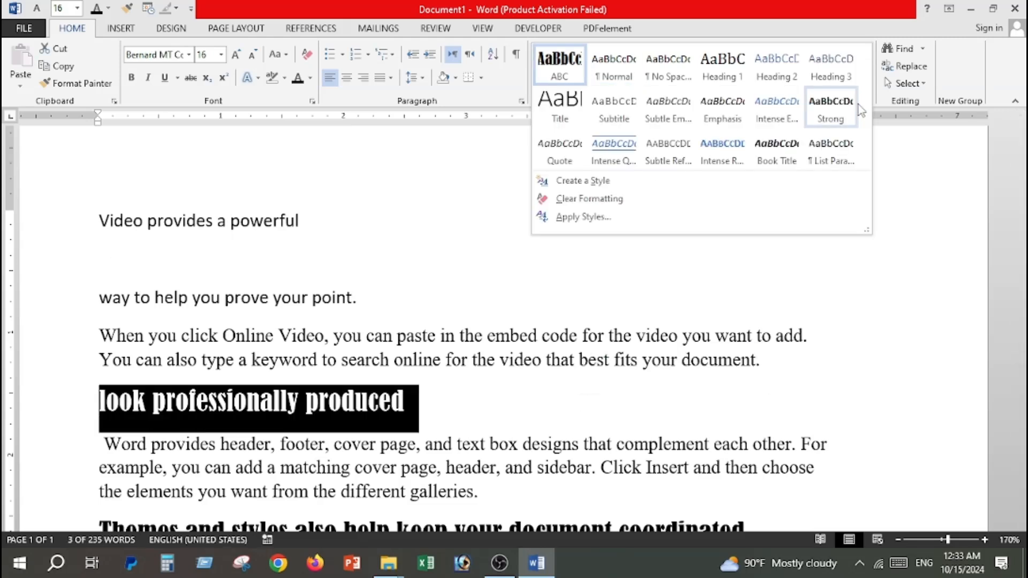
{"action": "left_click", "coordinate": [587, 202]}
{"action": "scroll", "coordinate": [316, 359], "scroll_direction": "down", "scroll_amount": 3}
{"action": "left_click", "coordinate": [311, 356]}
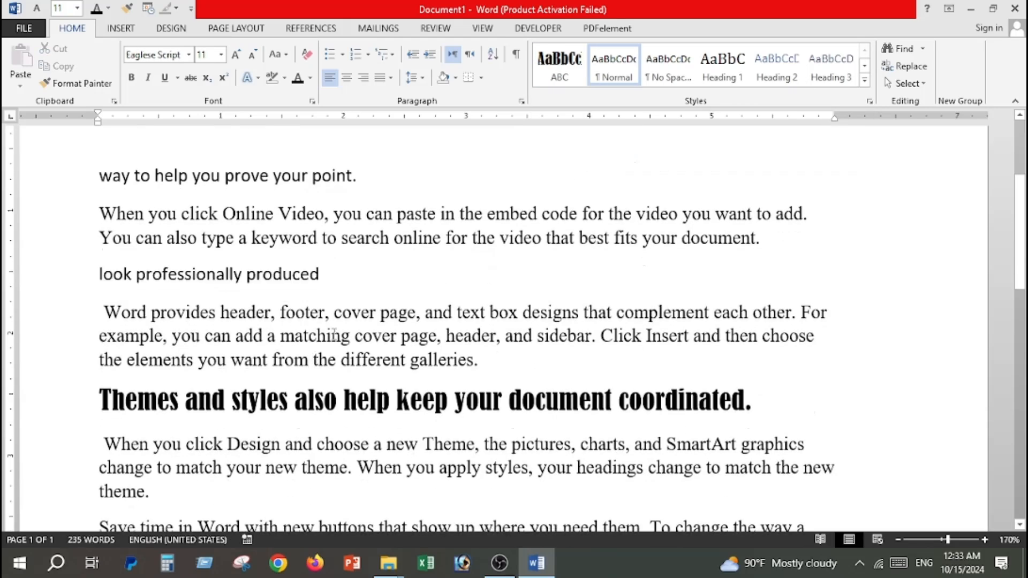
{"action": "scroll", "coordinate": [335, 335], "scroll_direction": "up", "scroll_amount": 3}
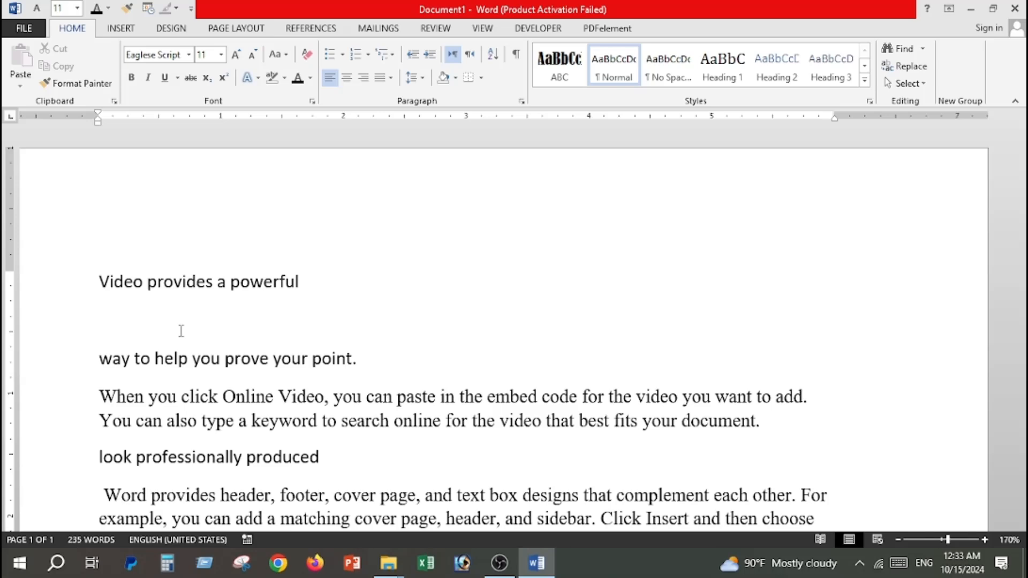
Search the document for "for" and review the highlighted matches throughout the text.
{"action": "left_click", "coordinate": [923, 48]}
{"action": "left_click", "coordinate": [909, 67]}
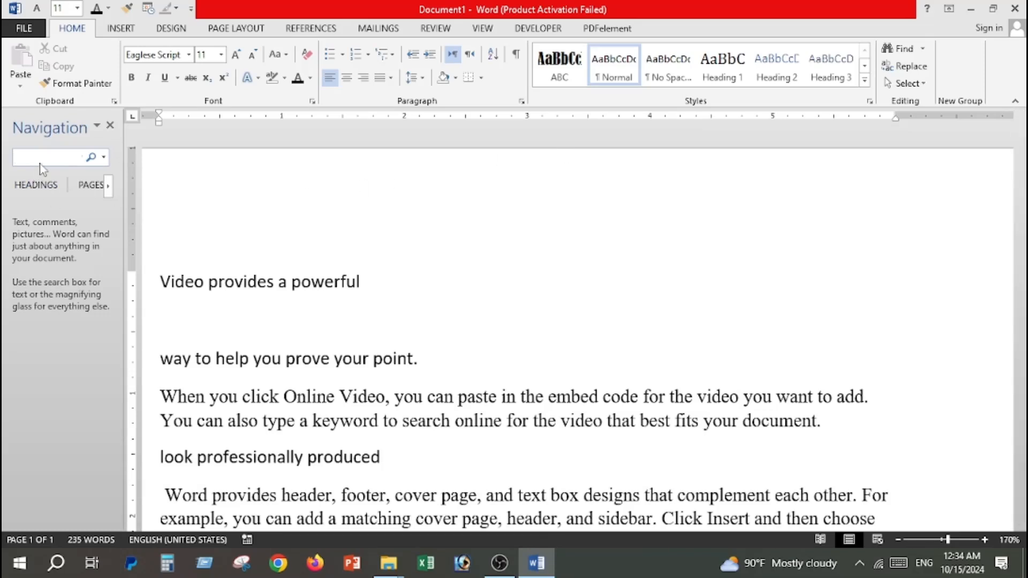
{"action": "type", "text": "for"}
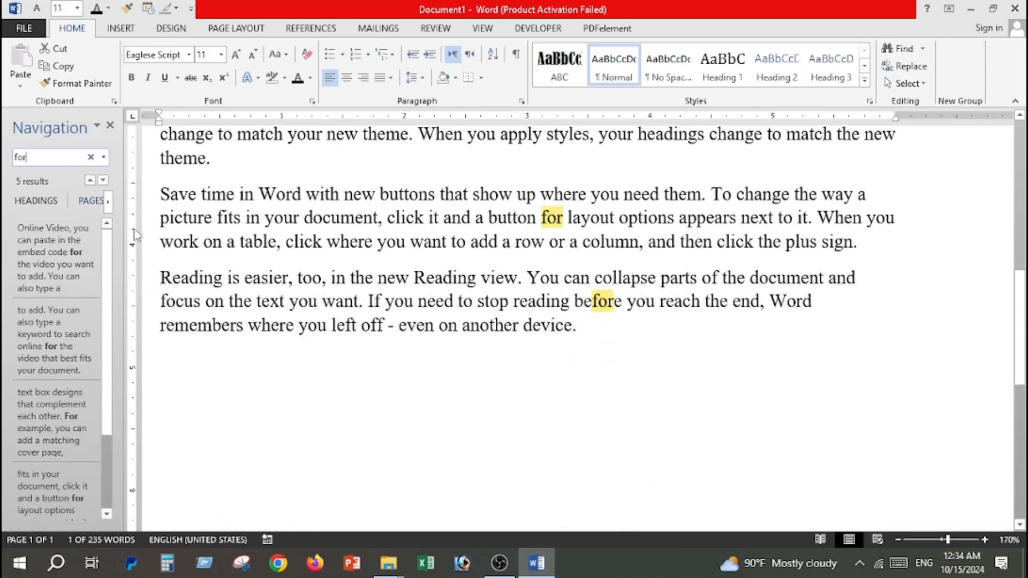
{"action": "scroll", "coordinate": [375, 292], "scroll_direction": "up", "scroll_amount": 5}
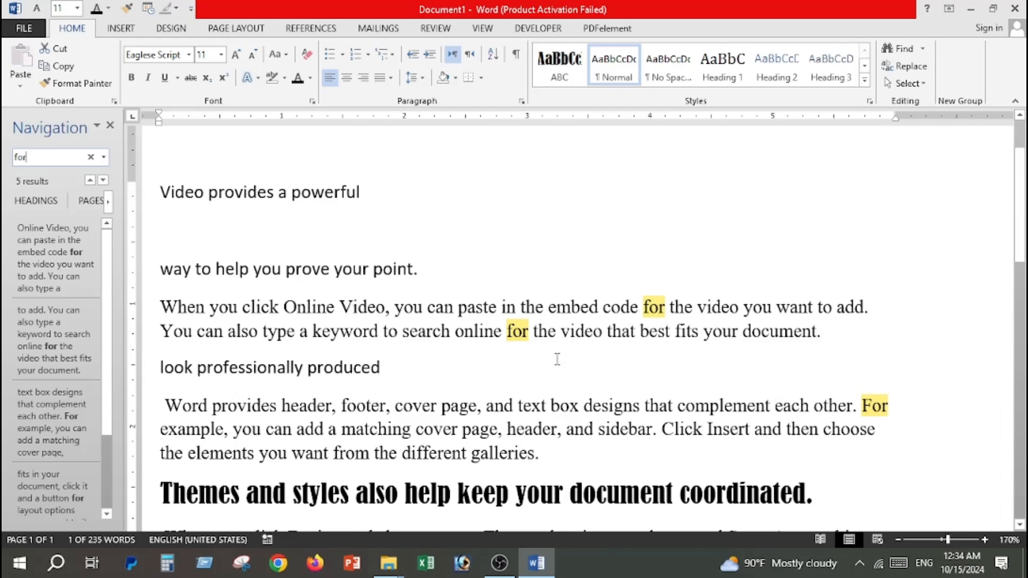
{"action": "scroll", "coordinate": [557, 358], "scroll_direction": "down", "scroll_amount": 6}
{"action": "scroll", "coordinate": [562, 429], "scroll_direction": "up", "scroll_amount": 6}
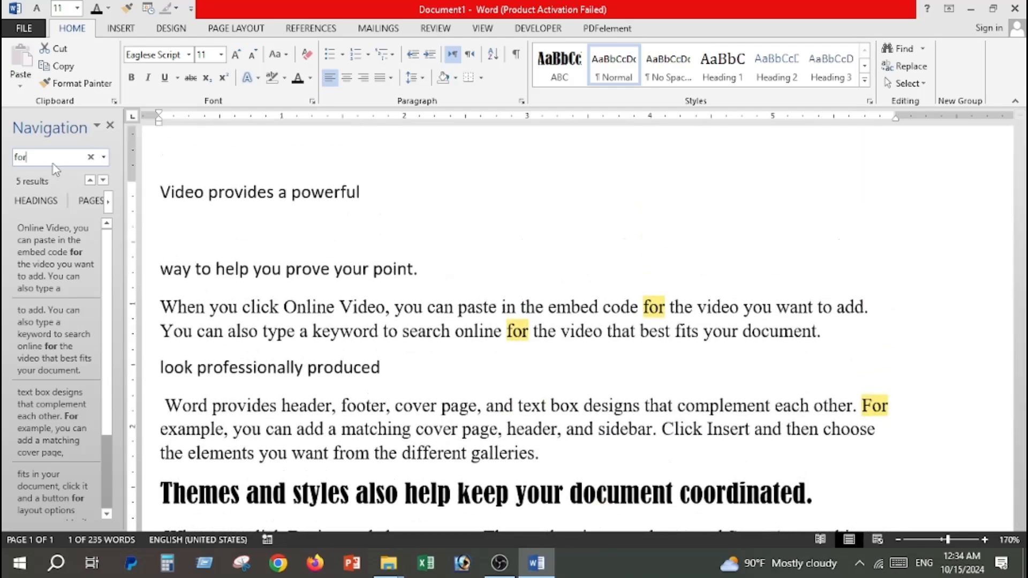
Replace the search term with "poin" to find matching words in the document.
{"action": "key", "text": "BackSpace"}
{"action": "key", "text": "BackSpace"}
{"action": "key", "text": "BackSpace"}
{"action": "type", "text": "po"}
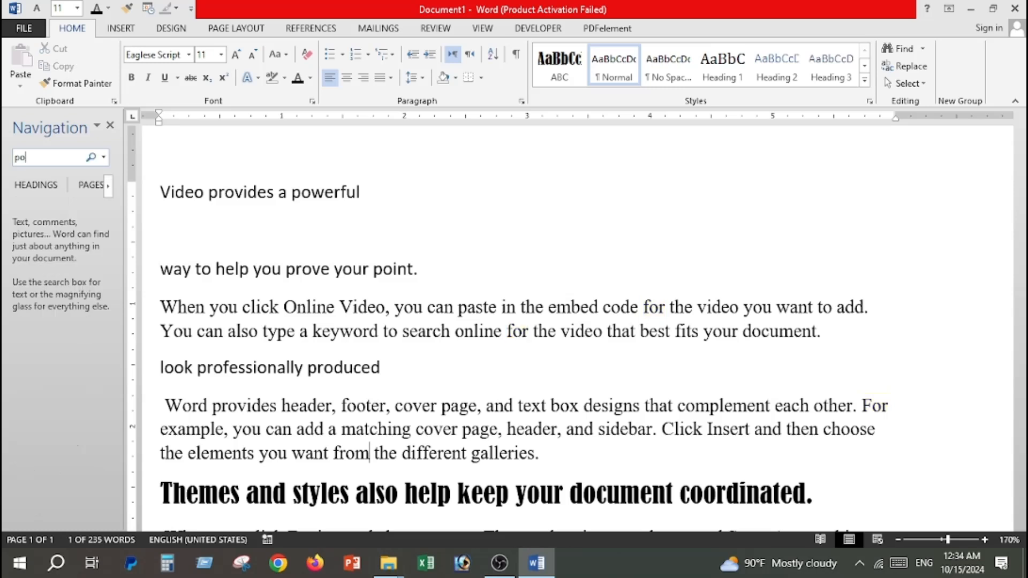
{"action": "type", "text": "unt"}
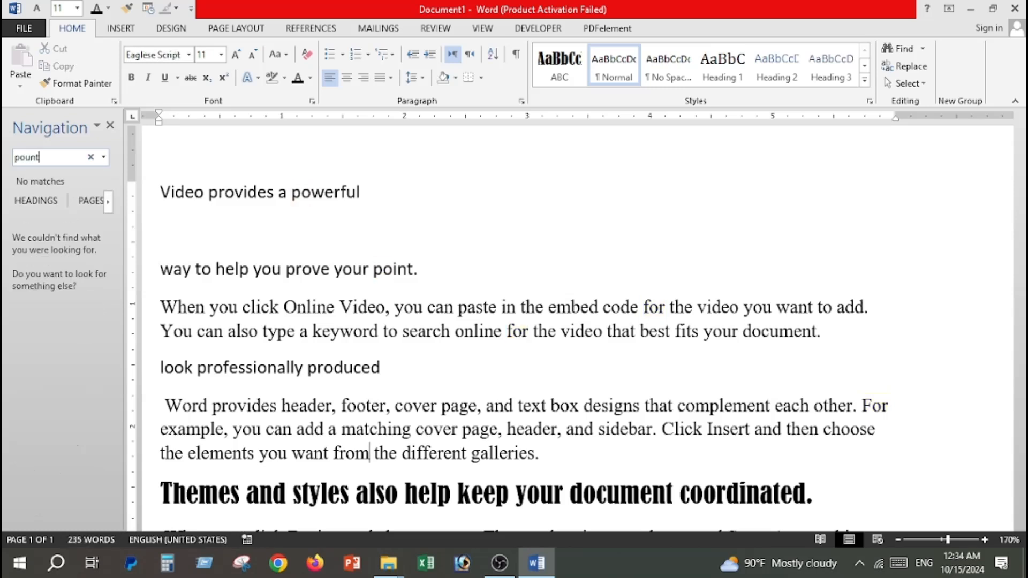
{"action": "key", "text": "BackSpace"}
{"action": "key", "text": "BackSpace"}
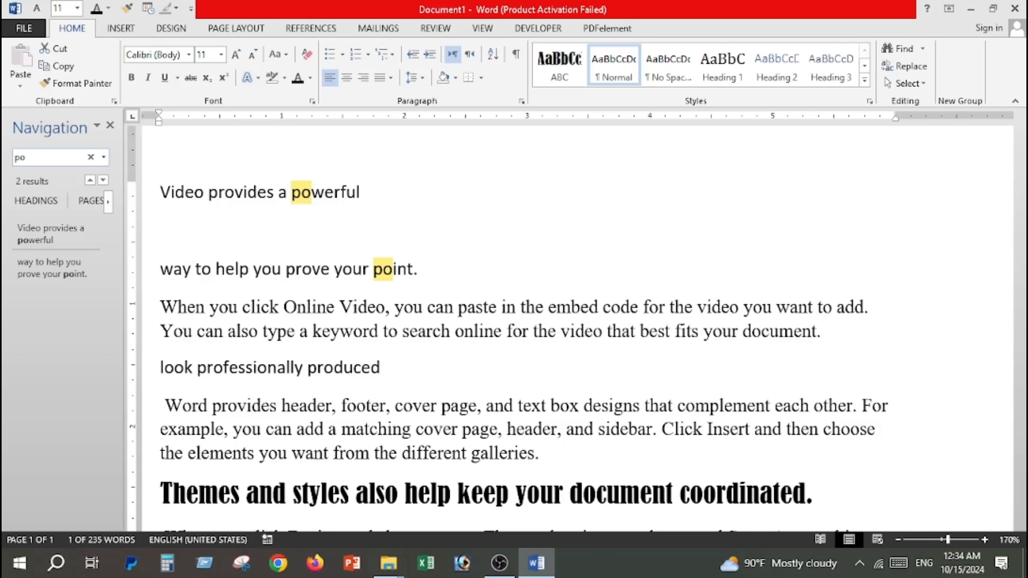
{"action": "type", "text": "ide"}
{"action": "type", "text": "b"}
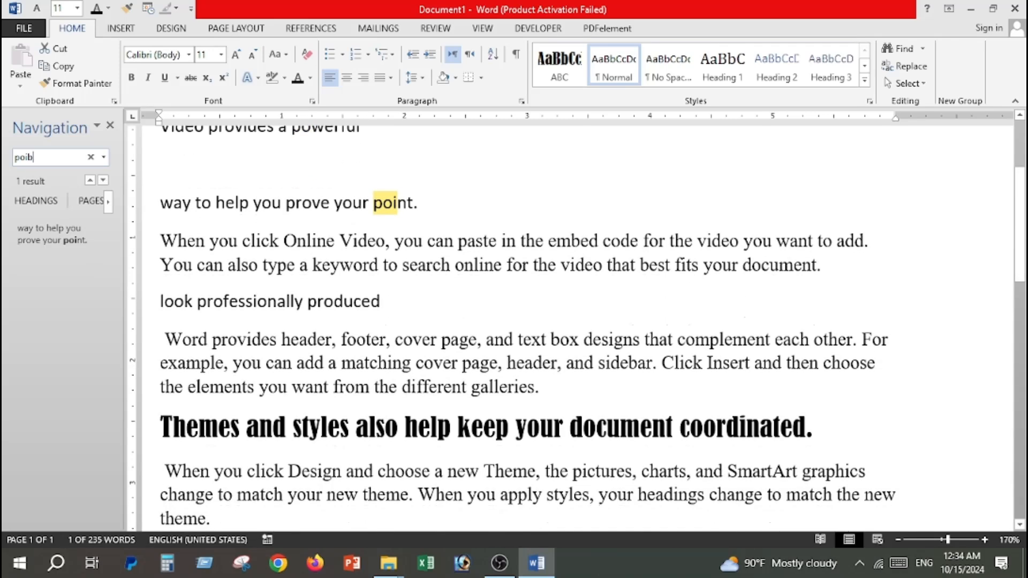
{"action": "key", "text": "BackSpace"}
{"action": "type", "text": "n"}
Search the document for "to", also with a trailing space, and review the highlighted matches.
{"action": "key", "text": "BackSpace"}
{"action": "key", "text": "BackSpace"}
{"action": "key", "text": "BackSpace"}
{"action": "key", "text": "BackSpace"}
{"action": "type", "text": "to"}
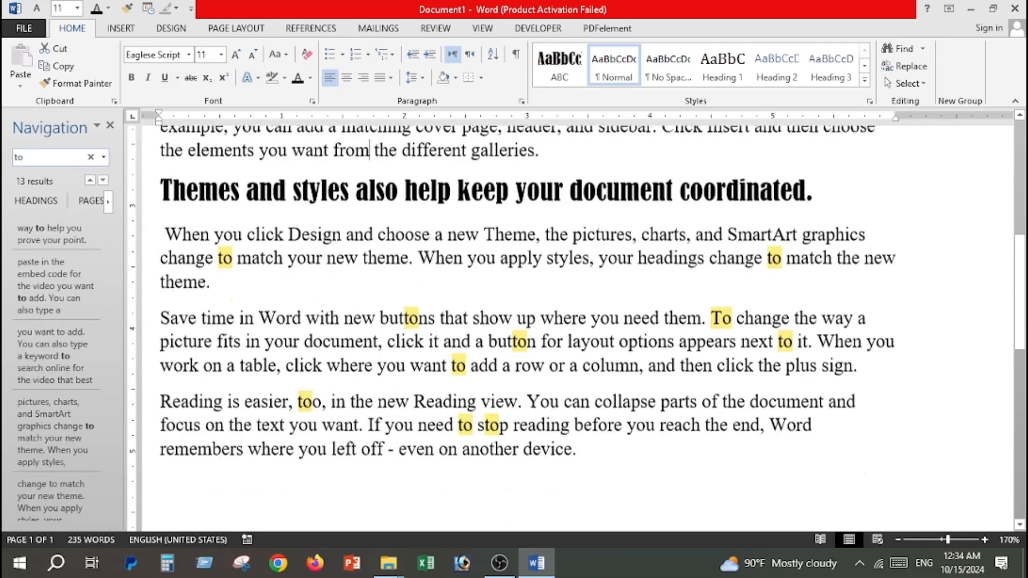
{"action": "scroll", "coordinate": [455, 306], "scroll_direction": "up", "scroll_amount": 7}
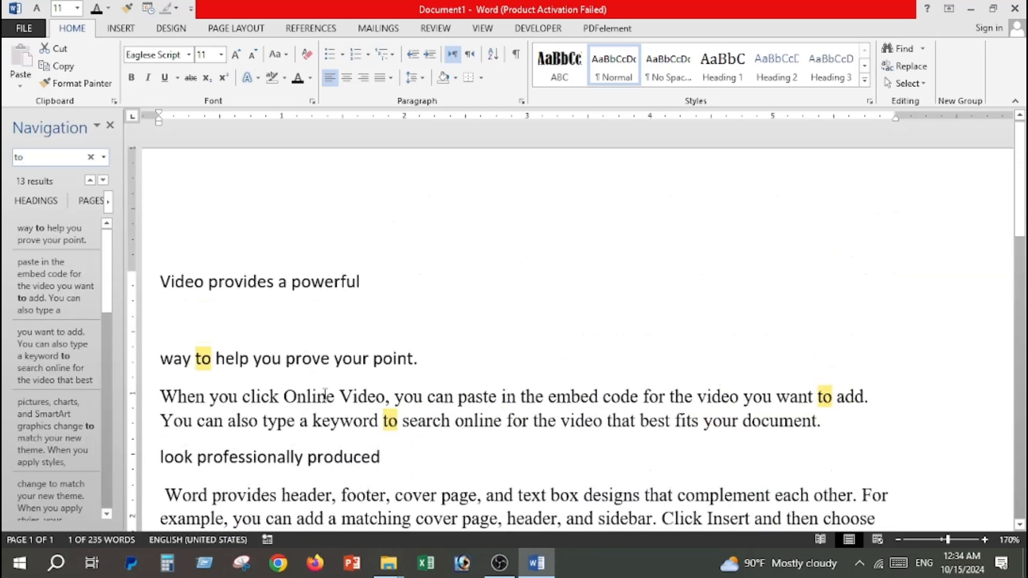
{"action": "scroll", "coordinate": [325, 397], "scroll_direction": "down", "scroll_amount": 7}
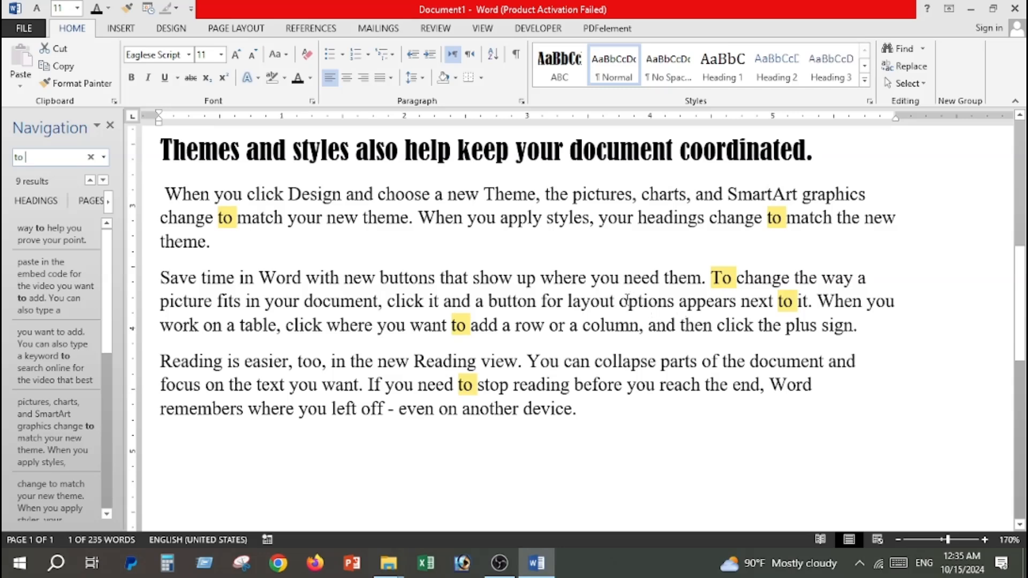
{"action": "scroll", "coordinate": [637, 302], "scroll_direction": "up", "scroll_amount": 3}
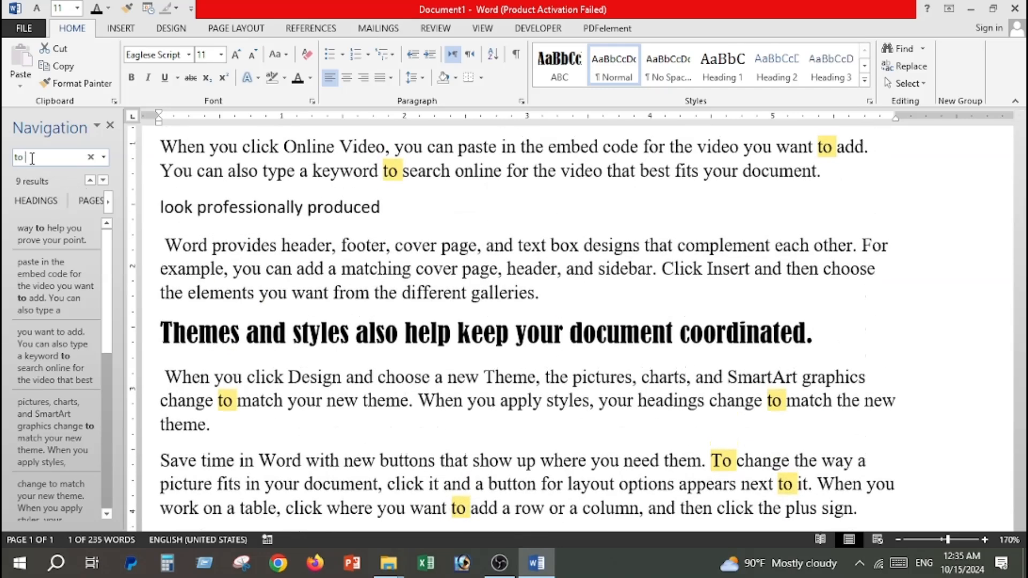
{"action": "key", "text": "BackSpace"}
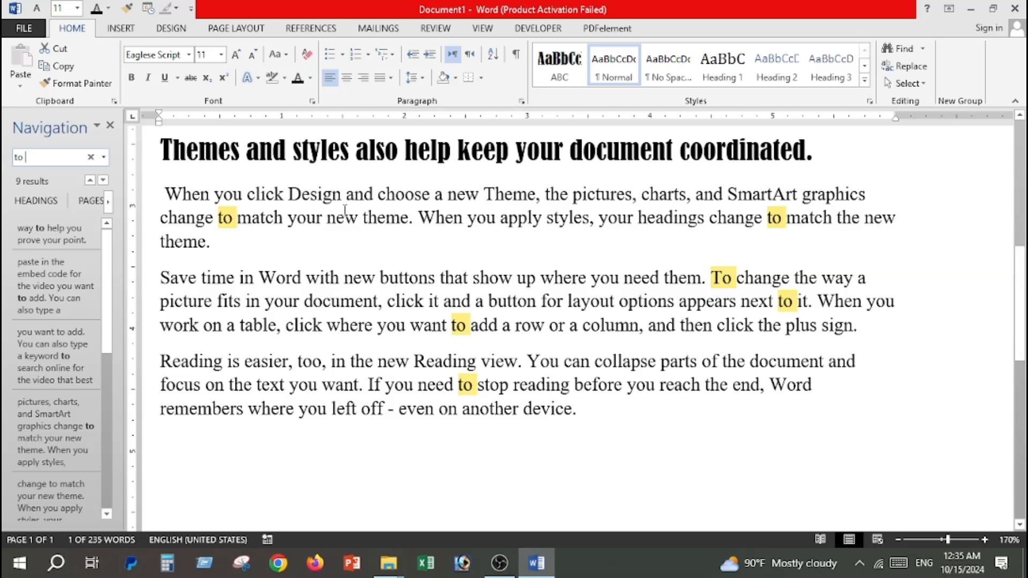
Replace one occurrence of "to" with "Into" using Find and Replace, and replace all the others throughout the document.
{"action": "left_click", "coordinate": [928, 70]}
{"action": "left_click_drag", "start_coordinate": [581, 160], "coordinate": [556, 258]}
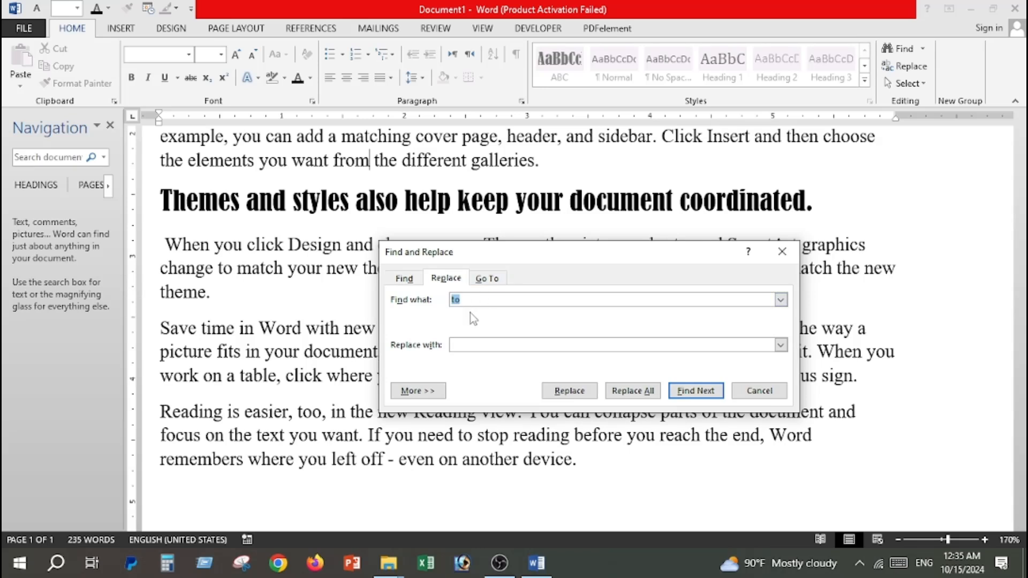
{"action": "left_click", "coordinate": [475, 345]}
{"action": "type", "text": "l"}
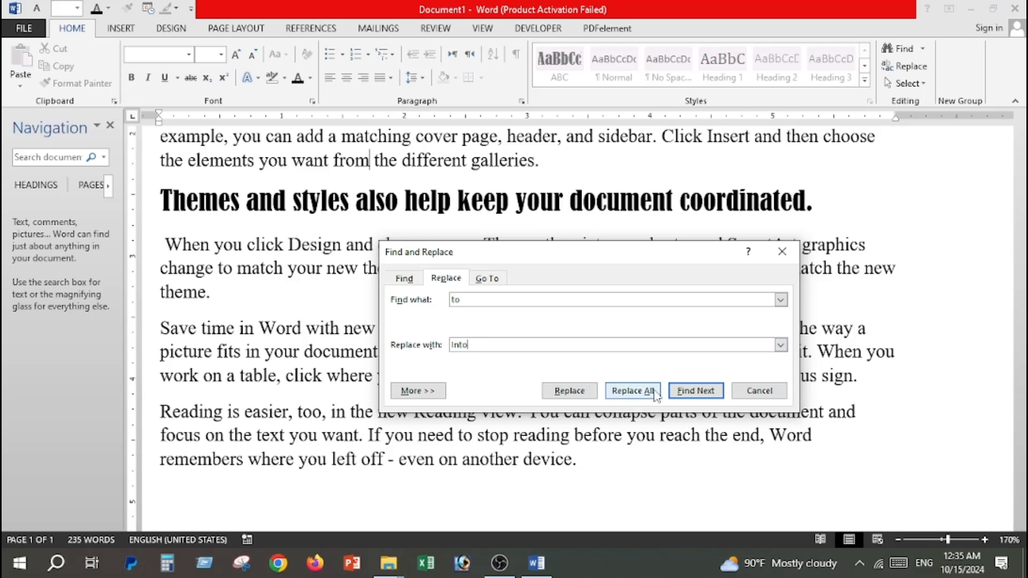
{"action": "left_click", "coordinate": [568, 392]}
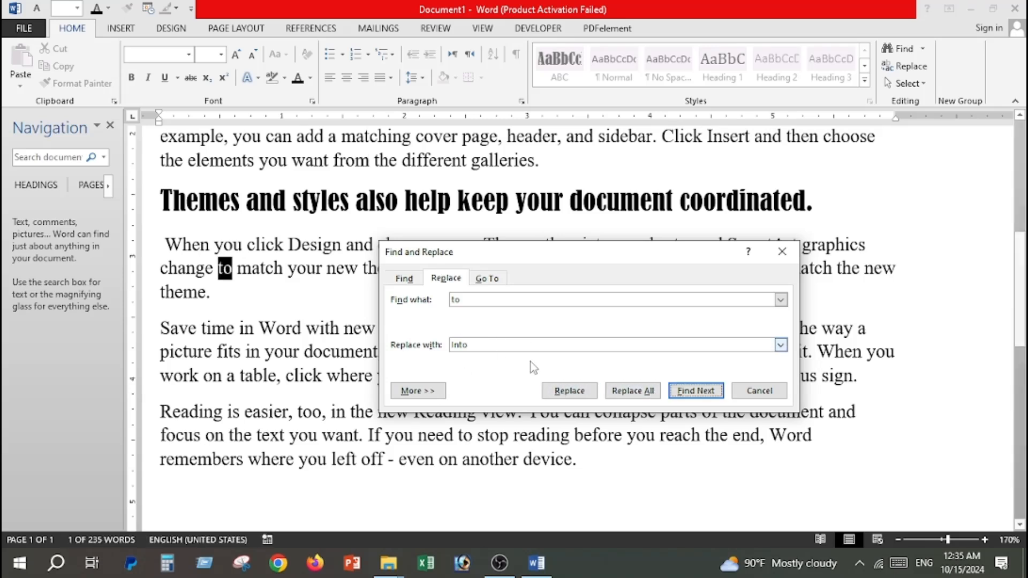
{"action": "left_click", "coordinate": [567, 391]}
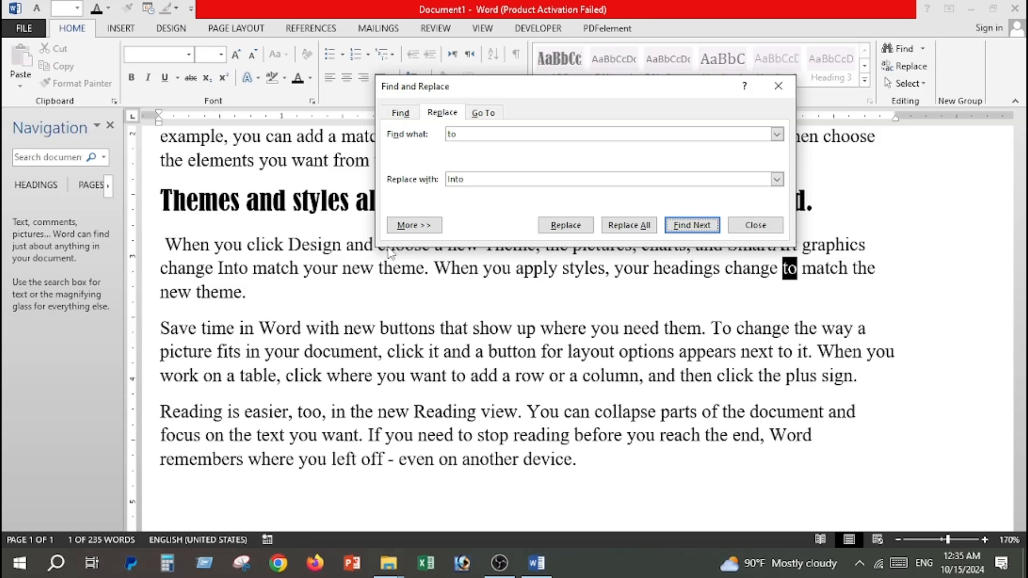
{"action": "left_click", "coordinate": [629, 225]}
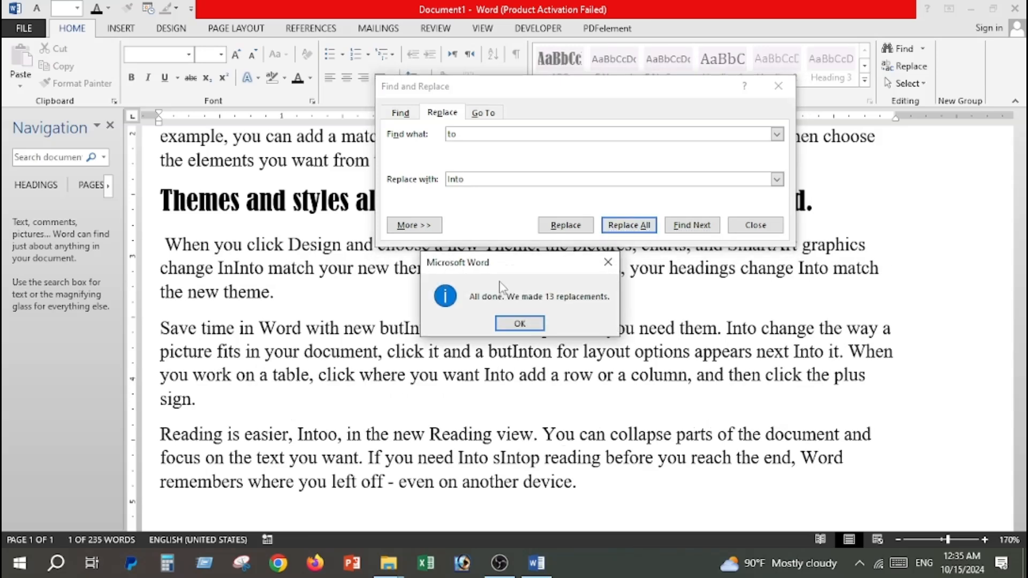
{"action": "left_click_drag", "start_coordinate": [499, 275], "coordinate": [268, 281]}
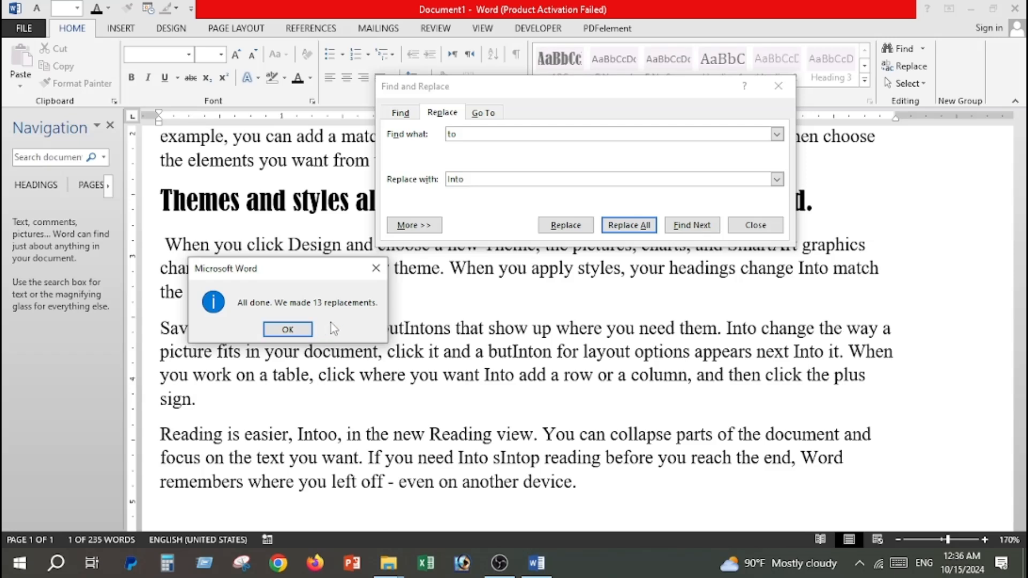
Replace every occurrence of "into" with "to" throughout the document.
{"action": "left_click", "coordinate": [298, 336]}
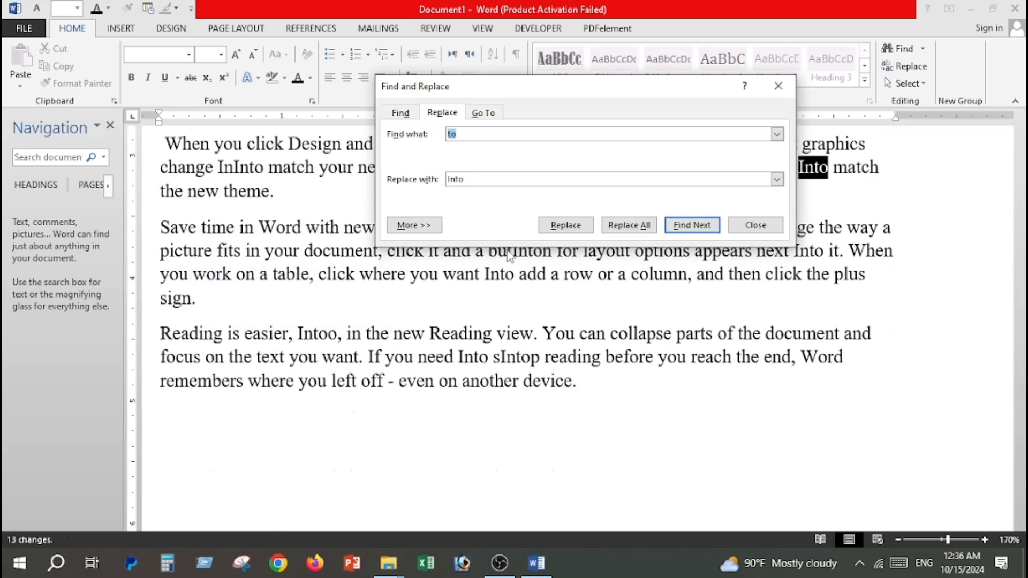
{"action": "left_click", "coordinate": [476, 139]}
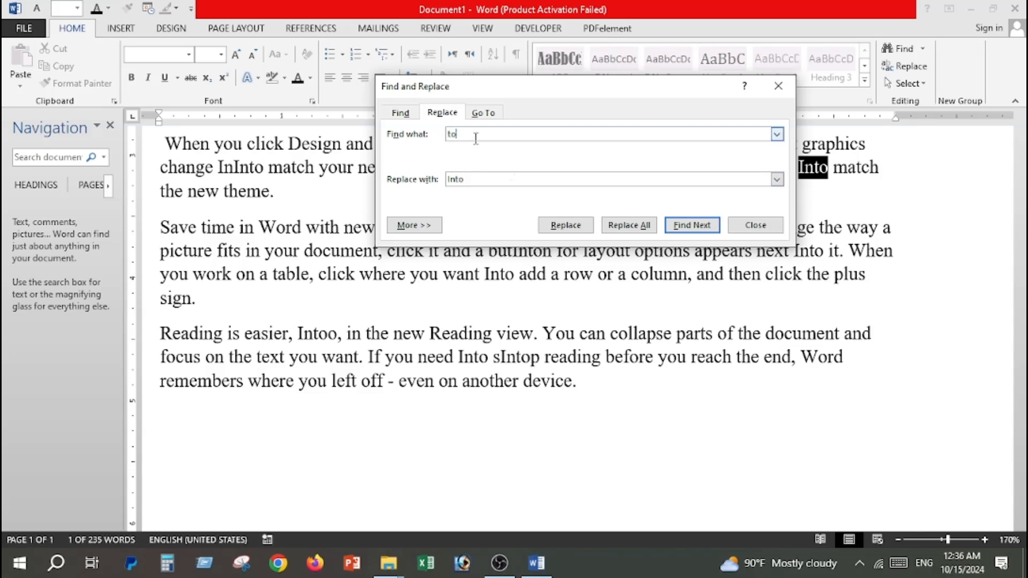
{"action": "key", "text": "BackSpace"}
{"action": "key", "text": "BackSpace"}
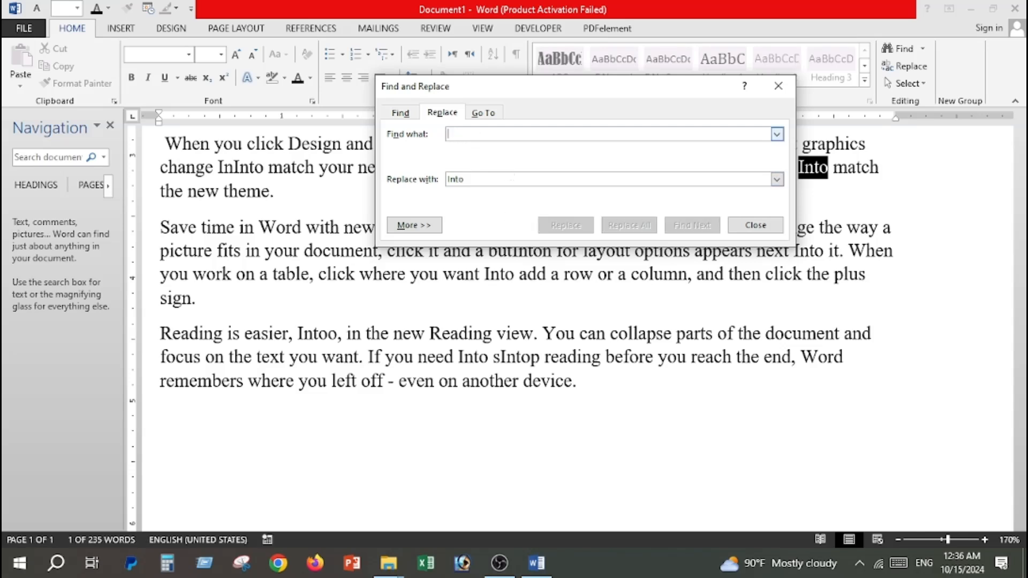
{"action": "type", "text": "r"}
{"action": "key", "text": "BackSpace"}
{"action": "type", "text": "into"}
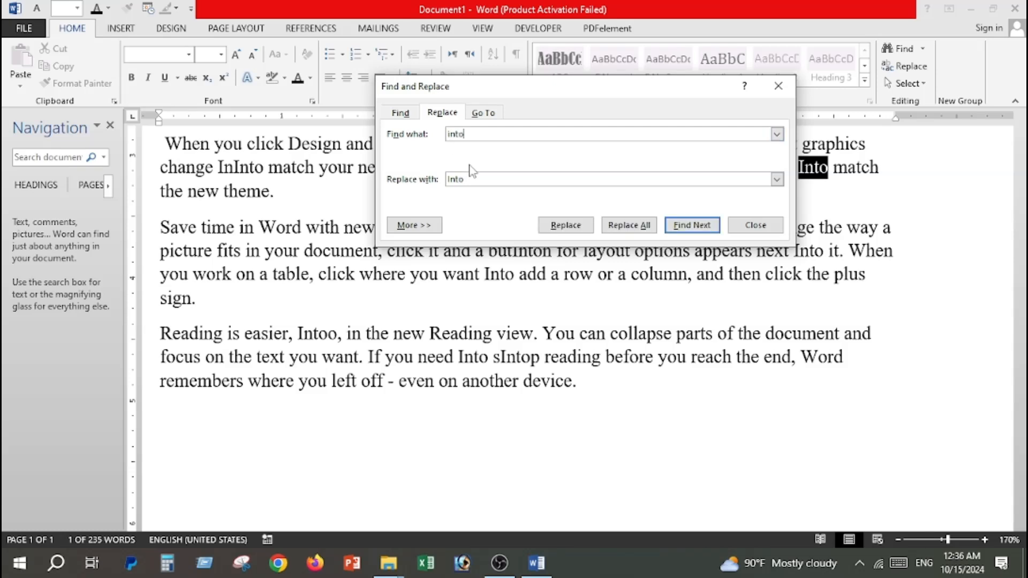
{"action": "left_click_drag", "start_coordinate": [481, 179], "coordinate": [425, 184]}
{"action": "type", "text": "r"}
{"action": "left_click", "coordinate": [630, 227]}
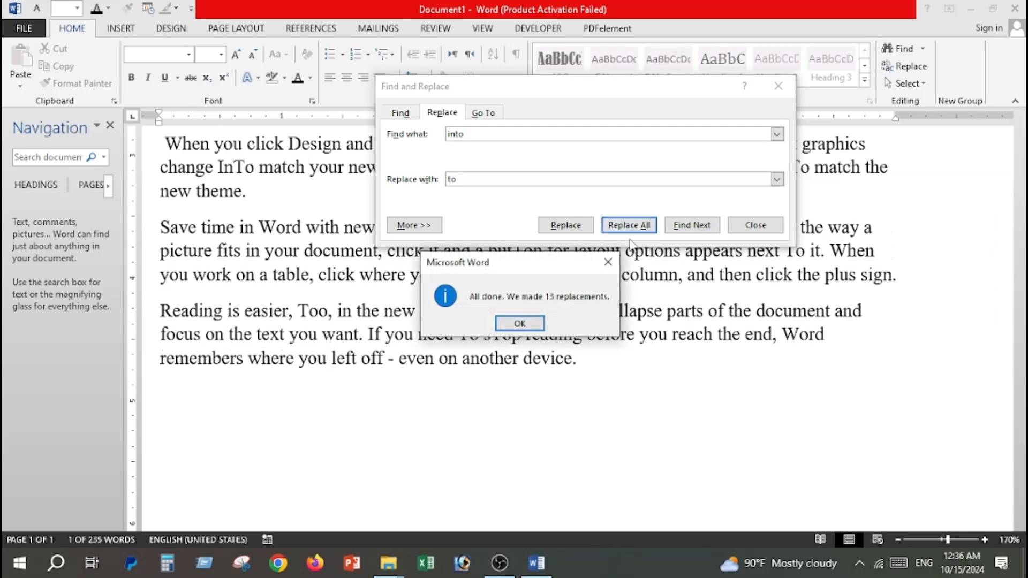
{"action": "left_click", "coordinate": [519, 324]}
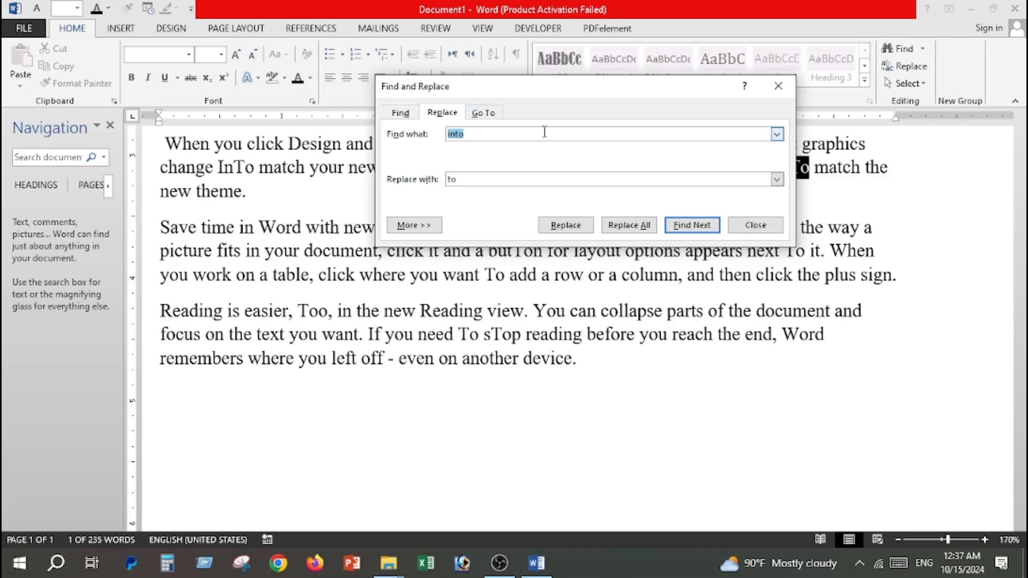
Bring up the Go To options and add blank paragraphs after the last text paragraph until the document reaches three pages.
{"action": "left_click", "coordinate": [485, 114]}
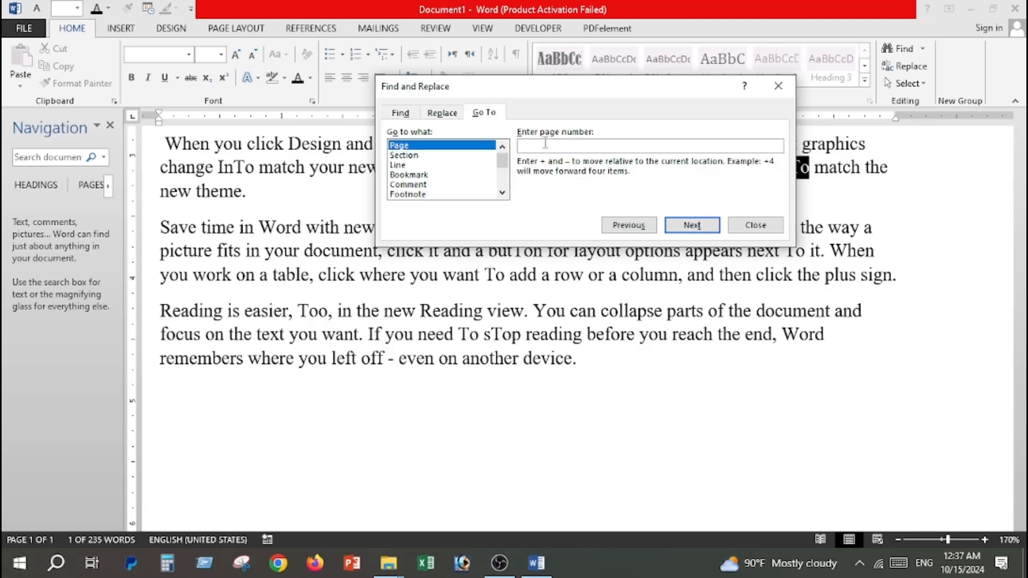
{"action": "left_click_drag", "start_coordinate": [1021, 301], "coordinate": [992, 483]}
{"action": "left_click_drag", "start_coordinate": [980, 440], "coordinate": [979, 431]}
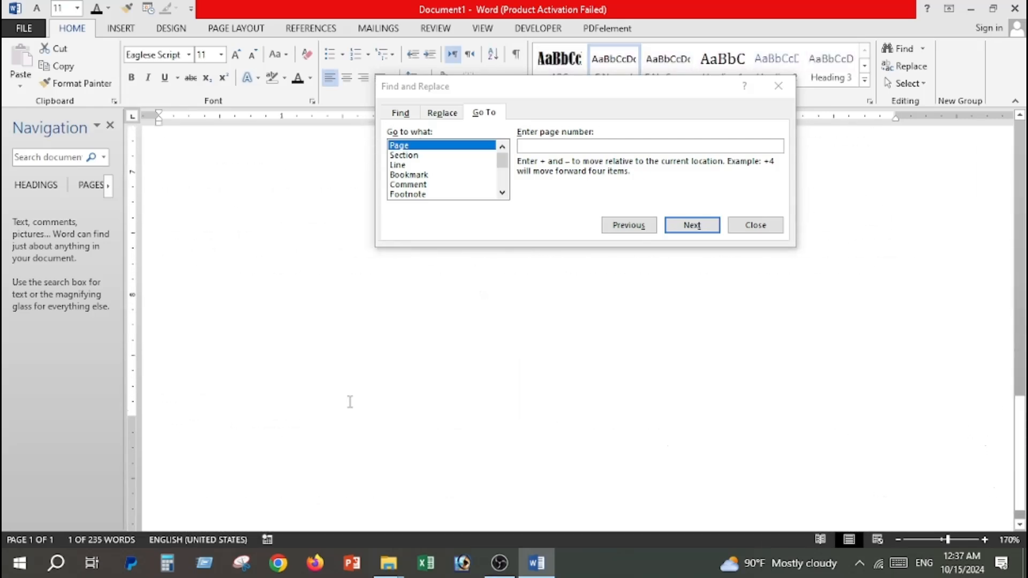
{"action": "left_click", "coordinate": [325, 376]}
{"action": "key", "text": "Return"}
{"action": "key", "text": "Return"}
{"action": "key", "text": "Return"}
{"action": "key", "text": "Return"}
{"action": "key", "text": "Return"}
{"action": "key", "text": "Return"}
{"action": "key", "text": "Return"}
{"action": "key", "text": "Return"}
{"action": "key", "text": "Return"}
{"action": "key", "text": "Return"}
{"action": "key", "text": "Return"}
{"action": "key", "text": "Return"}
{"action": "key", "text": "Return"}
{"action": "key", "text": "Return"}
{"action": "key", "text": "Return"}
{"action": "key", "text": "Return"}
{"action": "key", "text": "Return"}
{"action": "key", "text": "Return"}
{"action": "key", "text": "Return"}
{"action": "key", "text": "Return"}
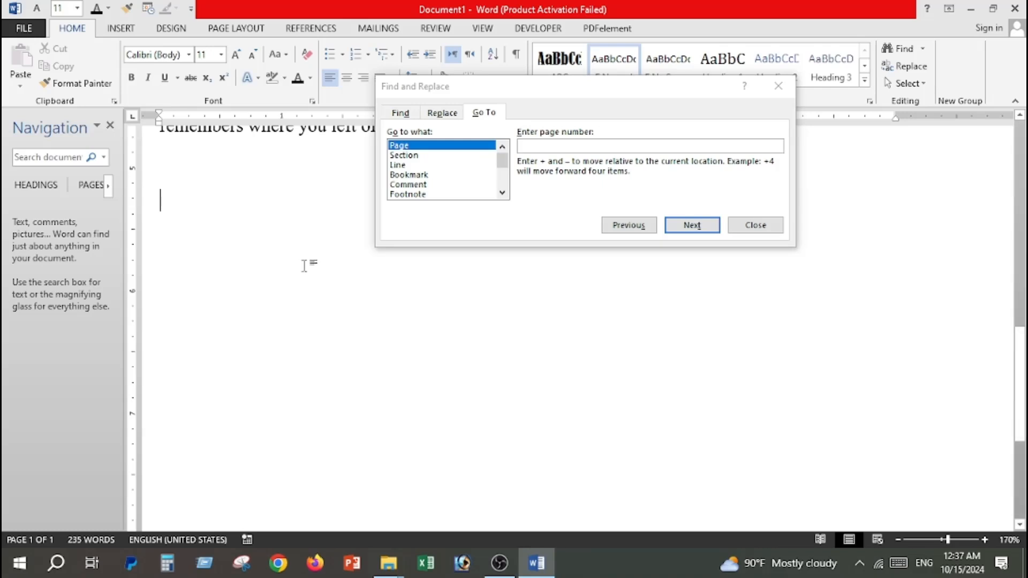
{"action": "key", "text": "Return"}
{"action": "key", "text": "Return"}
{"action": "key", "text": "Return"}
{"action": "key", "text": "Return"}
{"action": "key", "text": "Return"}
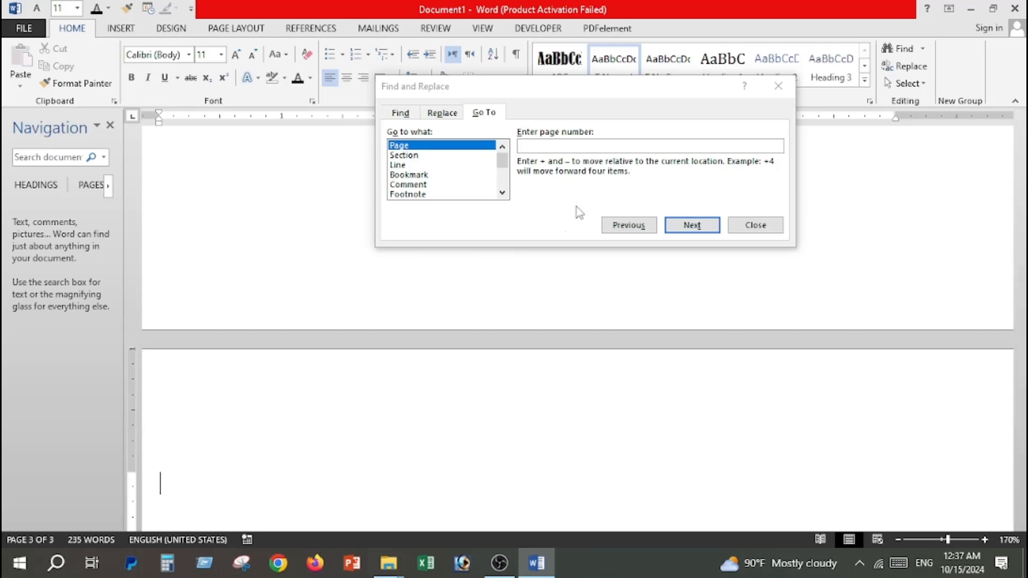
Use Go To to jump to page 2 of the document and return to page 1.
{"action": "left_click_drag", "start_coordinate": [589, 93], "coordinate": [539, 122]}
{"action": "scroll", "coordinate": [882, 210], "scroll_direction": "up", "scroll_amount": 10}
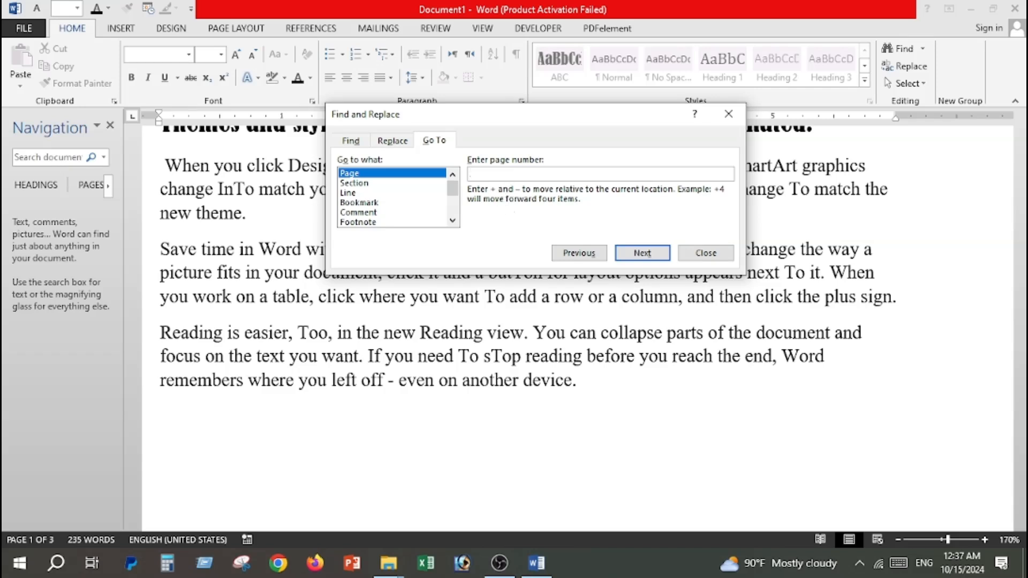
{"action": "type", "text": "2"}
{"action": "key", "text": "Return"}
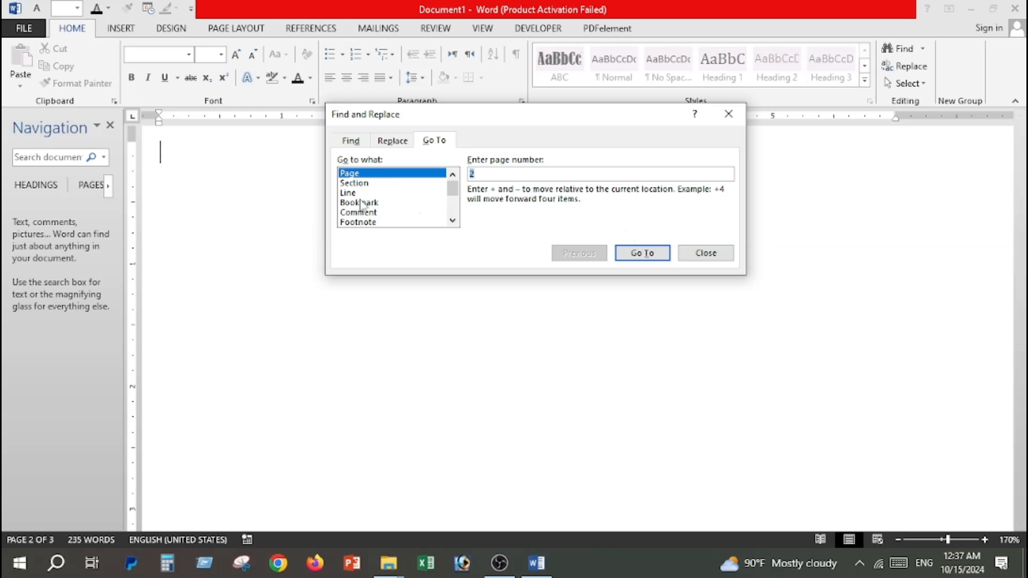
{"action": "key", "text": "BackSpace"}
{"action": "type", "text": "1"}
{"action": "key", "text": "Return"}
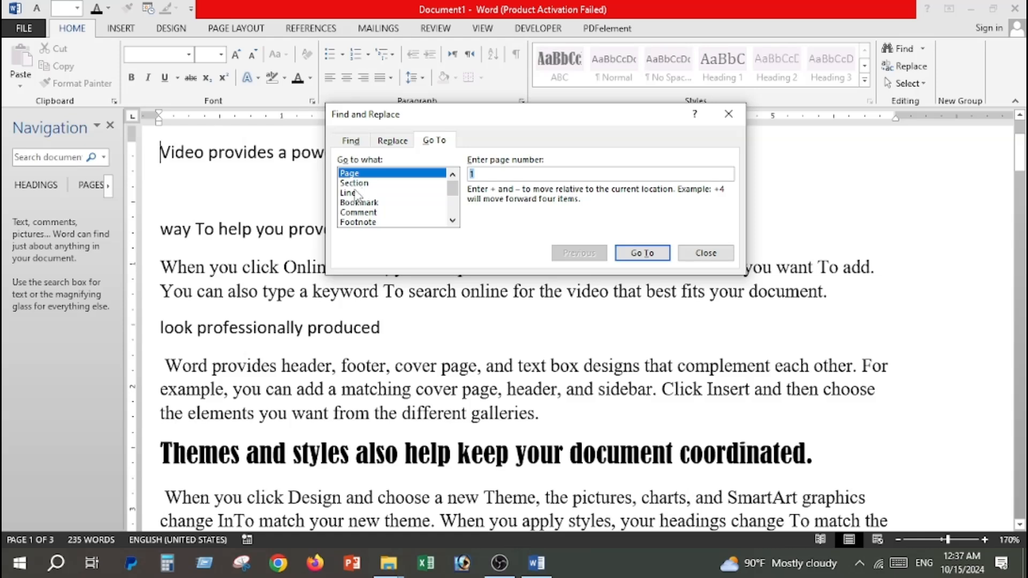
Use Go To to jump to line 5, check the cursor's location in the text, and close Find and Replace.
{"action": "left_click", "coordinate": [357, 196]}
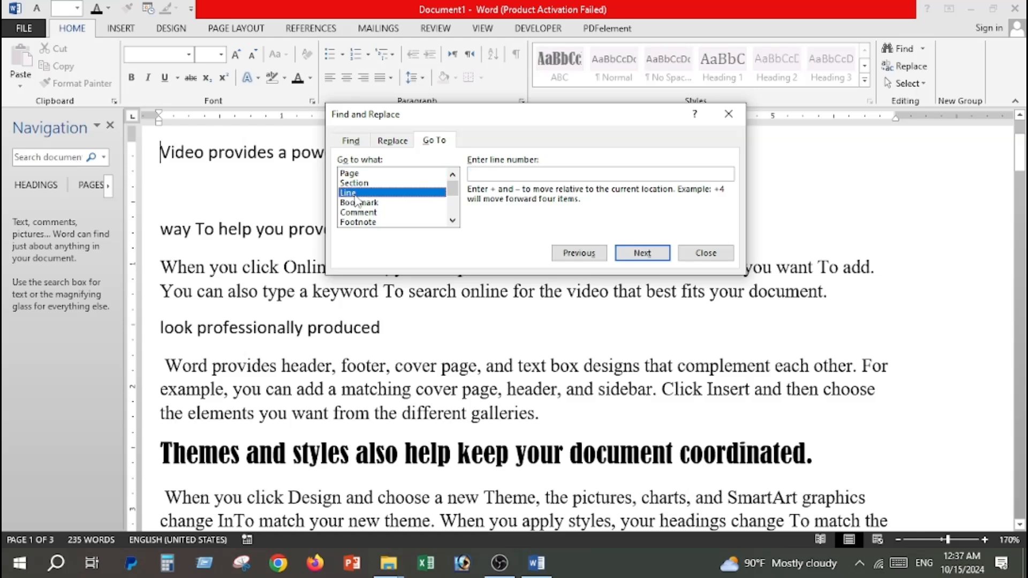
{"action": "left_click", "coordinate": [544, 176]}
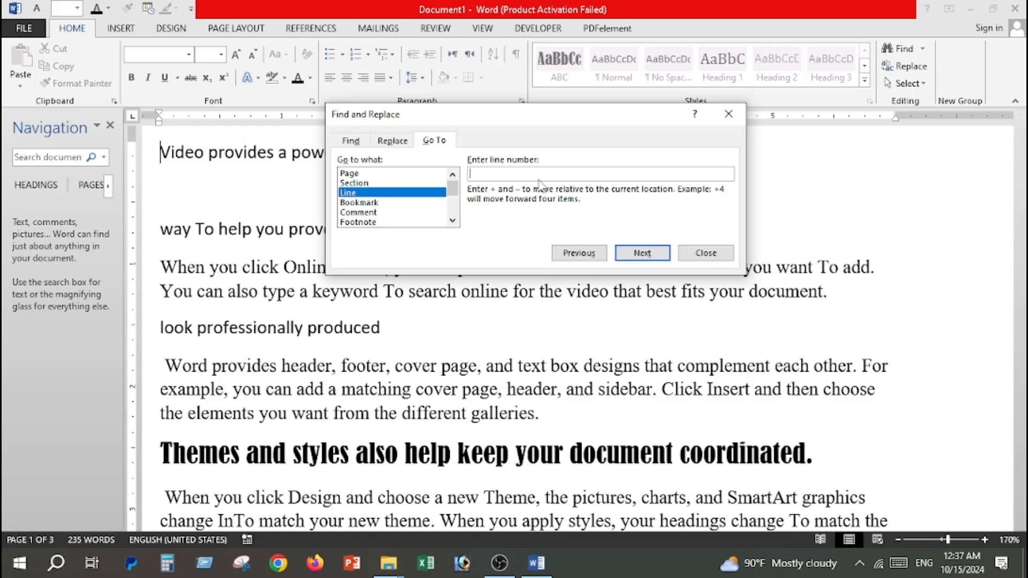
{"action": "type", "text": "5"}
{"action": "left_click", "coordinate": [642, 252]}
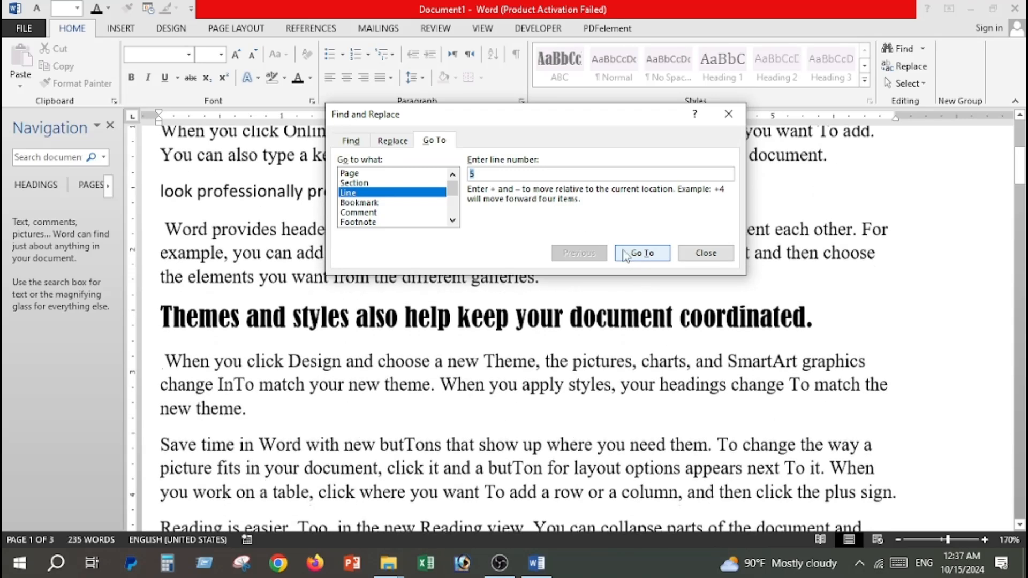
{"action": "left_click_drag", "start_coordinate": [417, 131], "coordinate": [569, 259]}
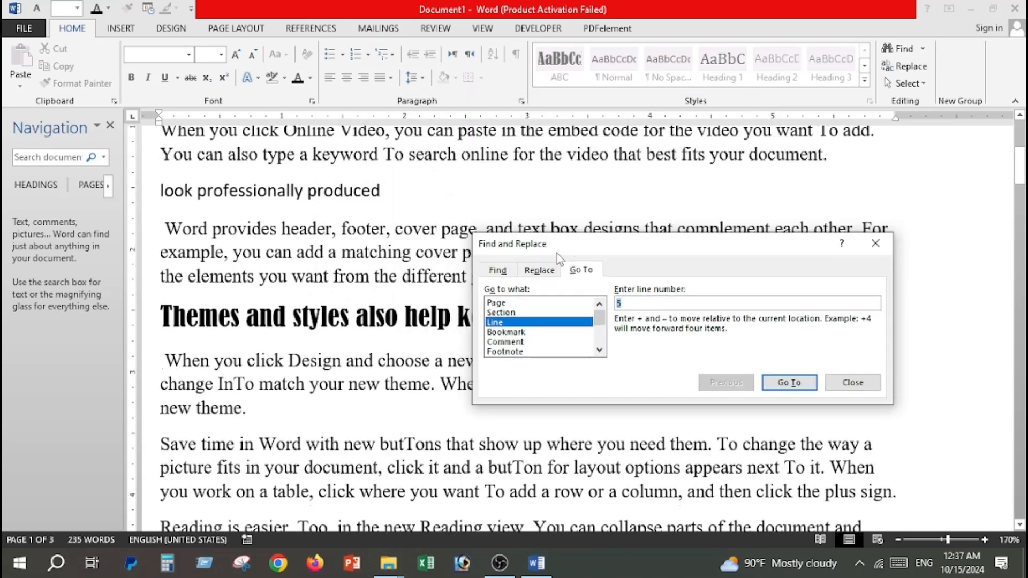
{"action": "scroll", "coordinate": [303, 228], "scroll_direction": "up", "scroll_amount": 3}
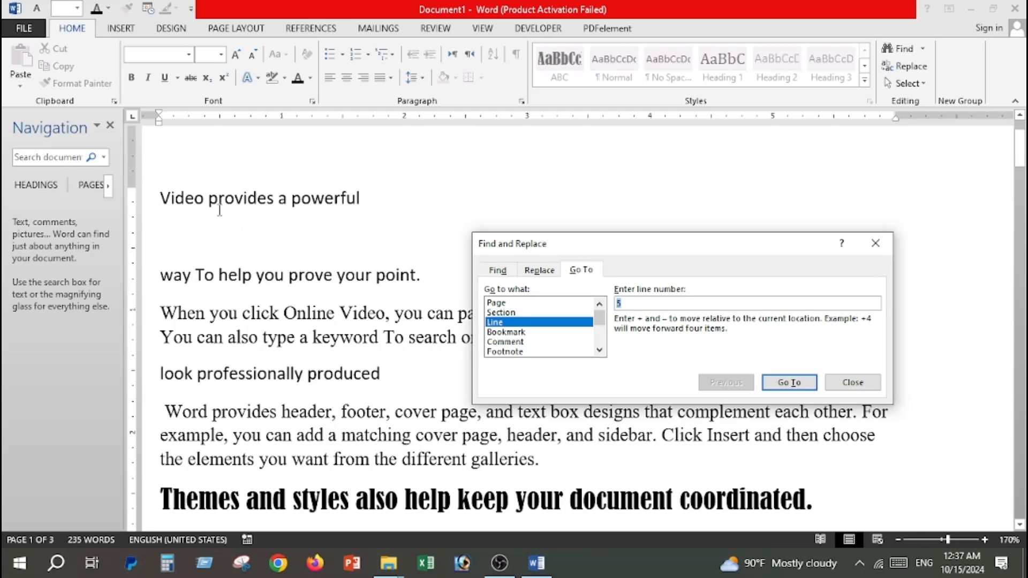
{"action": "scroll", "coordinate": [219, 316], "scroll_direction": "down", "scroll_amount": 2}
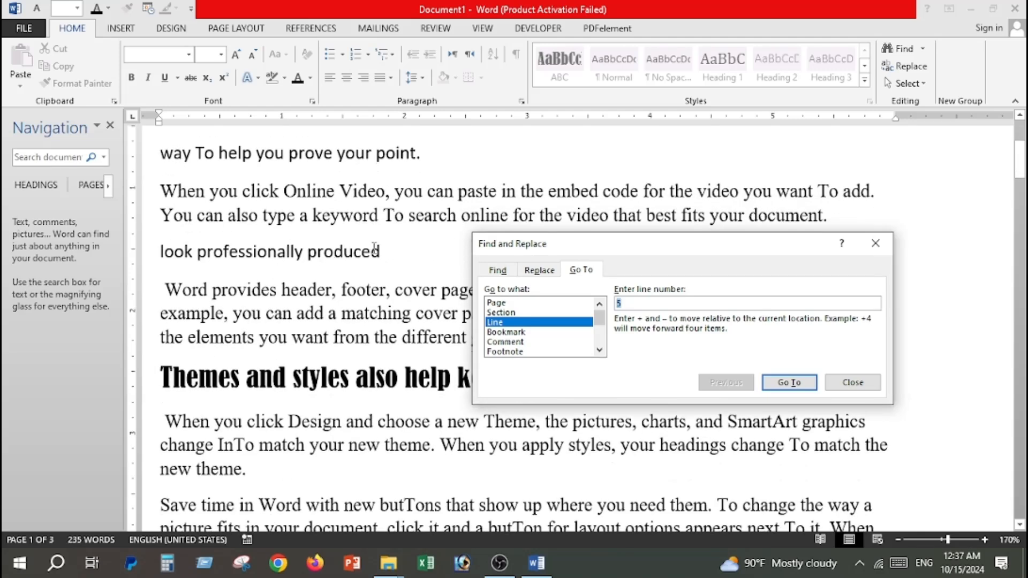
{"action": "left_click_drag", "start_coordinate": [598, 250], "coordinate": [396, 295]}
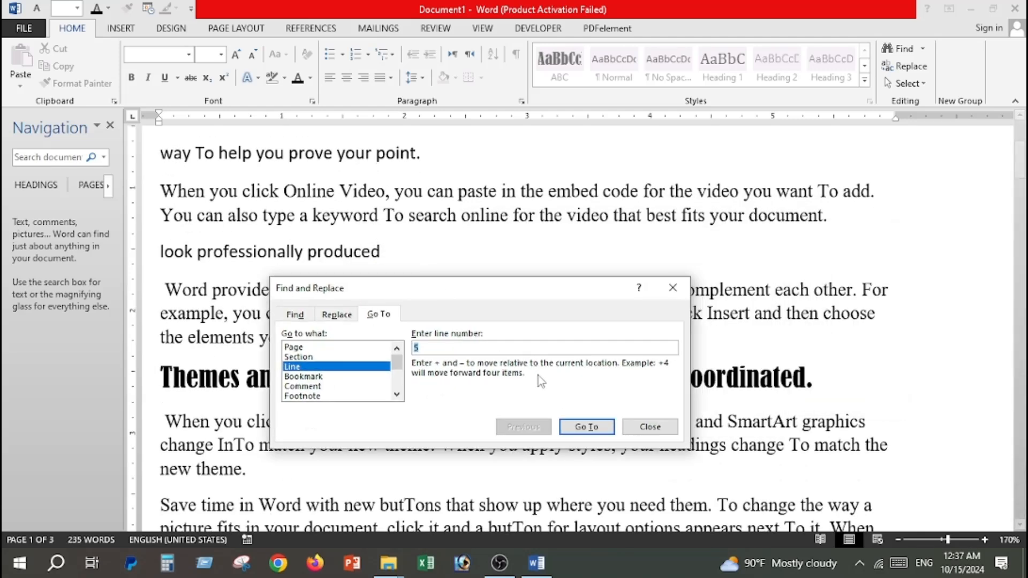
{"action": "left_click", "coordinate": [587, 427]}
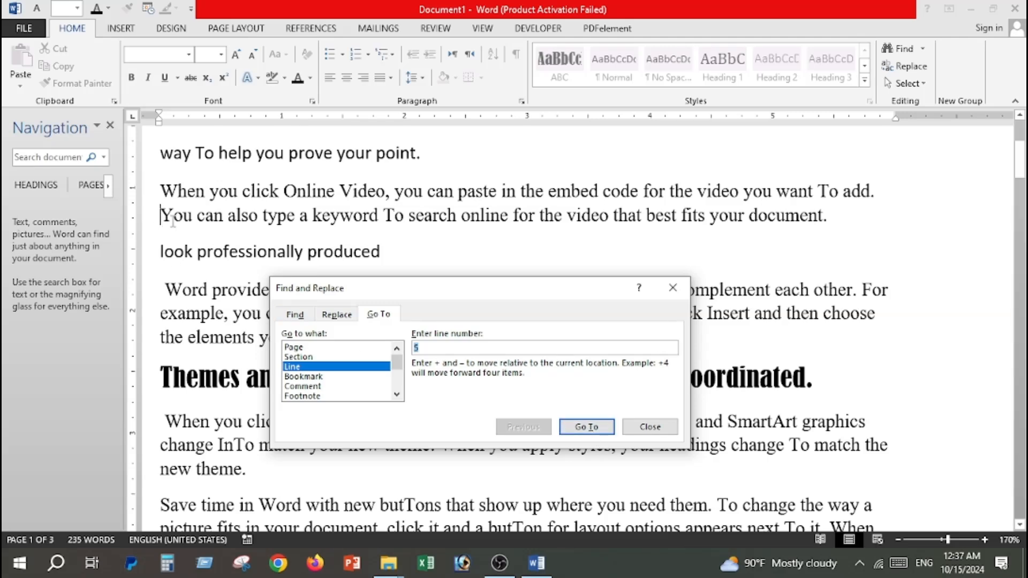
{"action": "left_click_drag", "start_coordinate": [471, 287], "coordinate": [493, 163]}
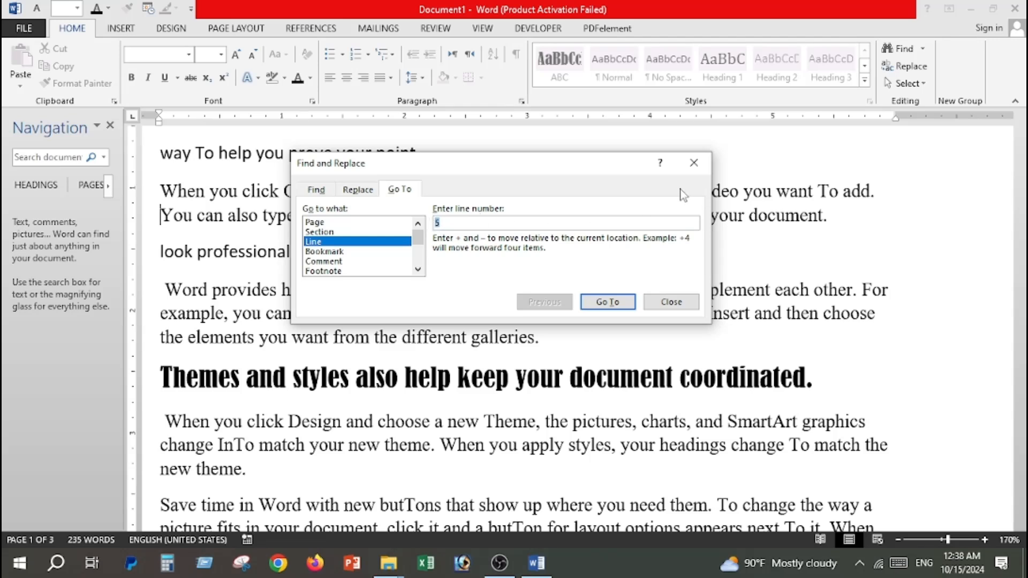
{"action": "left_click", "coordinate": [694, 162]}
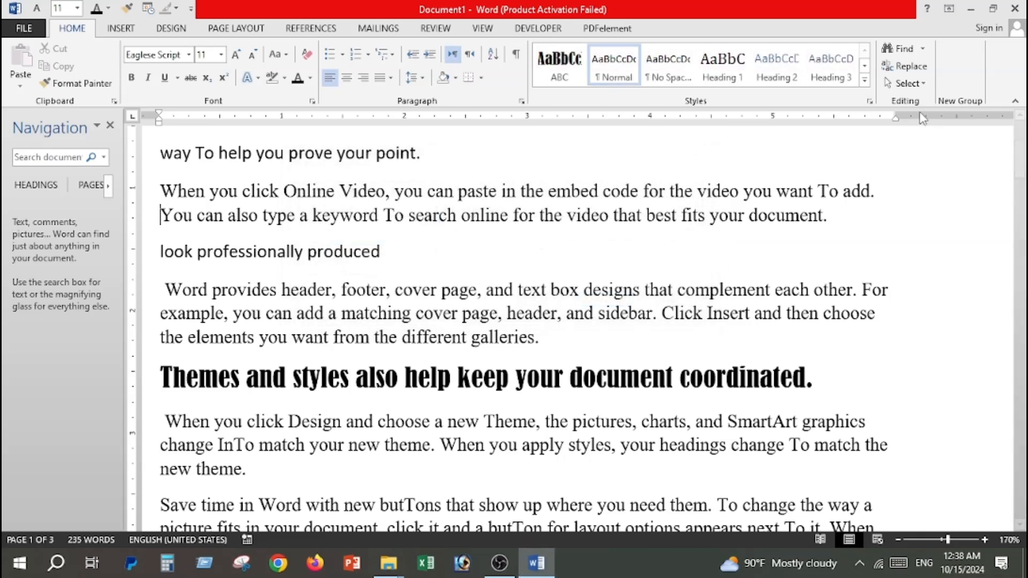
Select the entire document, review the extent of the selection, and repeat selecting everything before clearing the selection.
{"action": "left_click", "coordinate": [923, 84]}
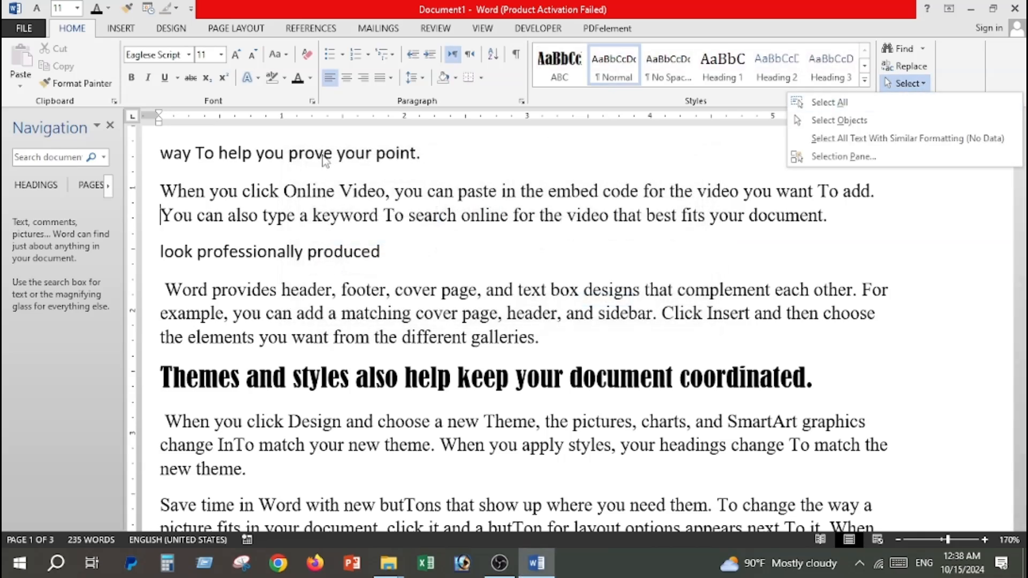
{"action": "left_click", "coordinate": [844, 110]}
{"action": "scroll", "coordinate": [536, 296], "scroll_direction": "down", "scroll_amount": 6}
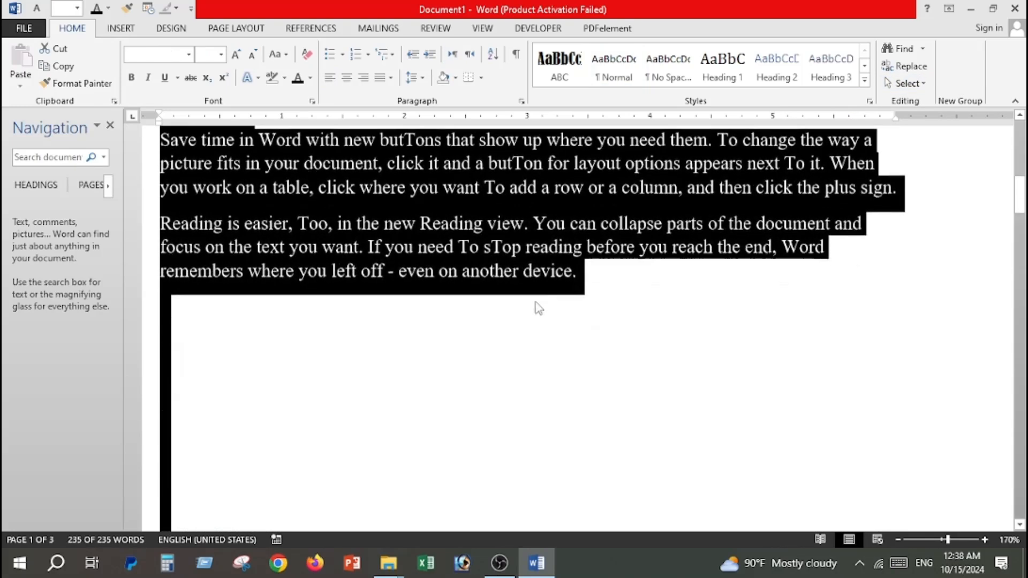
{"action": "scroll", "coordinate": [538, 309], "scroll_direction": "up", "scroll_amount": 7}
{"action": "scroll", "coordinate": [538, 309], "scroll_direction": "up", "scroll_amount": 2}
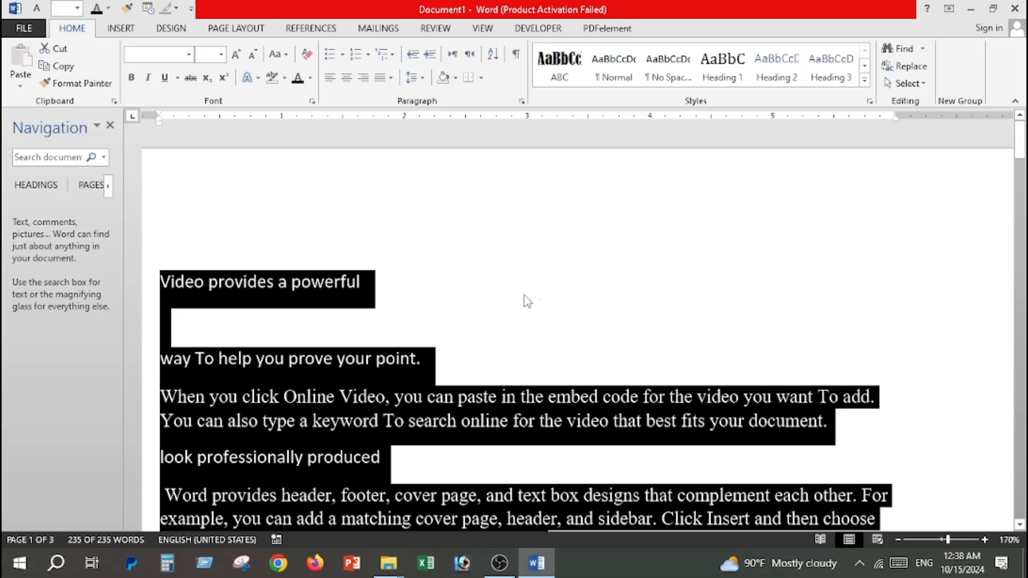
{"action": "left_click", "coordinate": [514, 295]}
{"action": "key", "text": "ctrl+a"}
{"action": "left_click", "coordinate": [908, 83]}
{"action": "left_click", "coordinate": [836, 107]}
{"action": "left_click", "coordinate": [669, 230]}
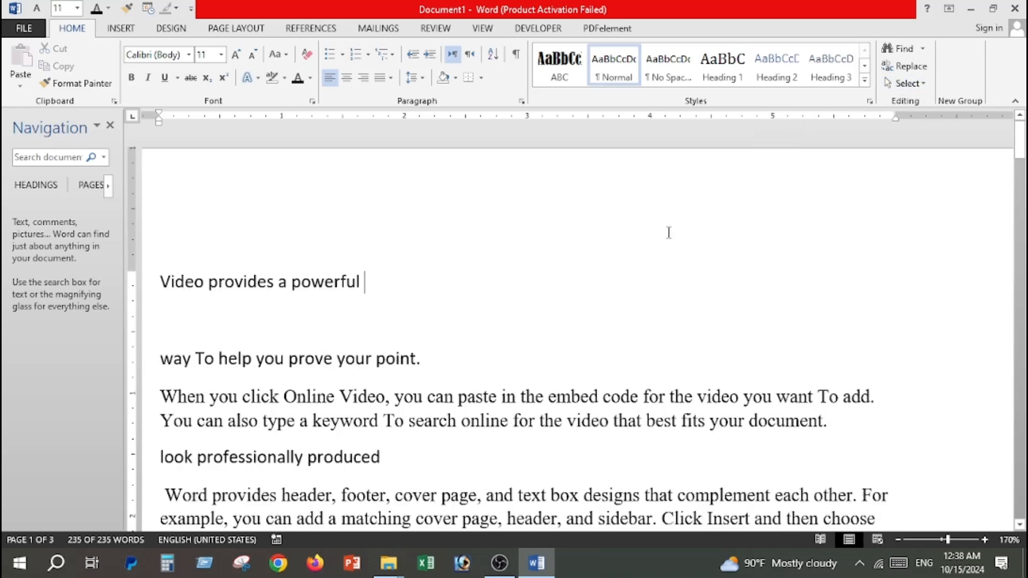
Try the Select Objects tool by marking out an area over the opening lines of the text.
{"action": "left_click", "coordinate": [917, 86]}
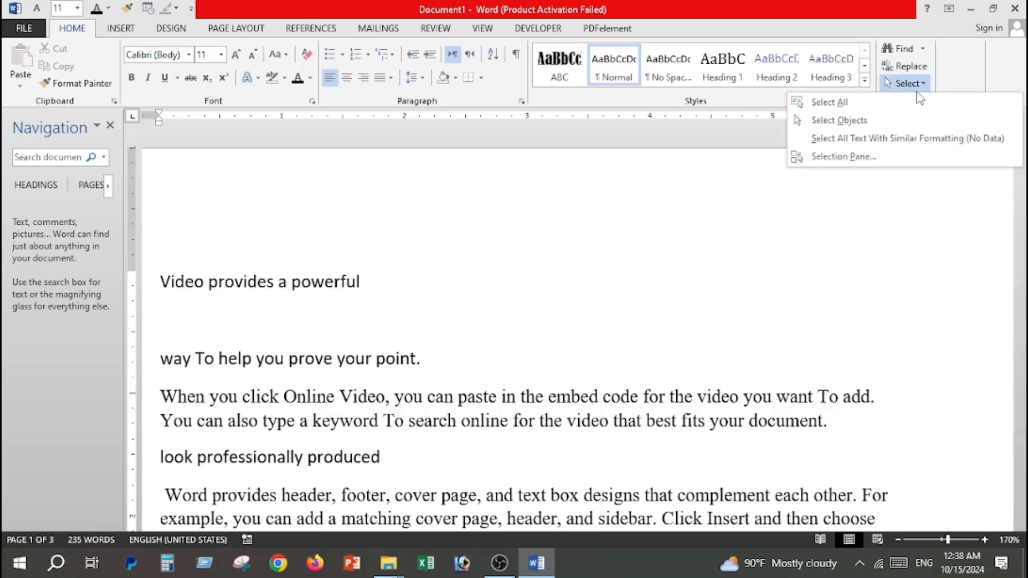
{"action": "left_click", "coordinate": [856, 127]}
{"action": "left_click_drag", "start_coordinate": [429, 251], "coordinate": [540, 415]}
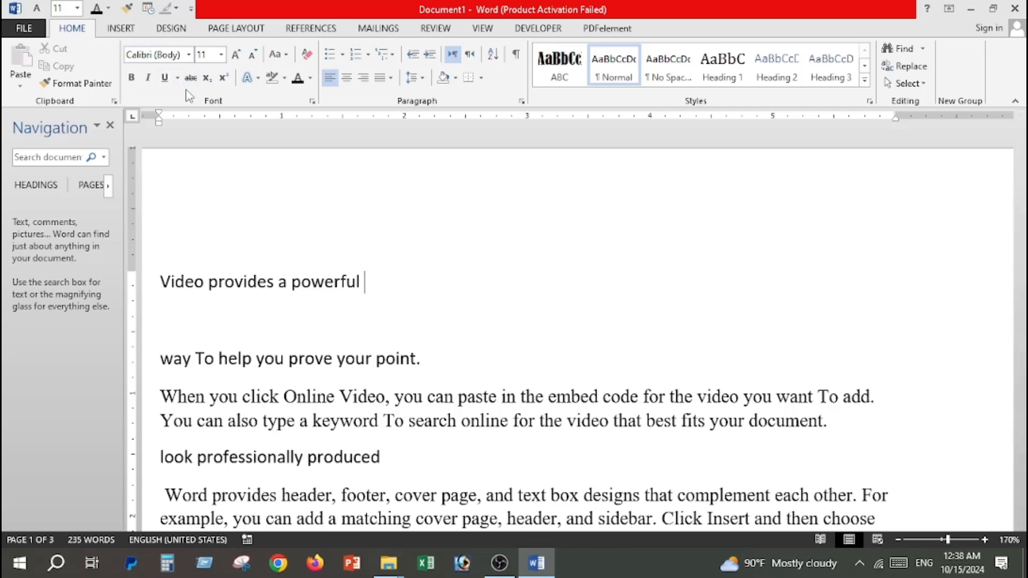
Add a line below "Video provides a powerful" and draw beside it a rectangle about 1.74" wide and 1.1" high in the solid black style.
{"action": "key", "text": "Return"}
{"action": "left_click", "coordinate": [121, 29]}
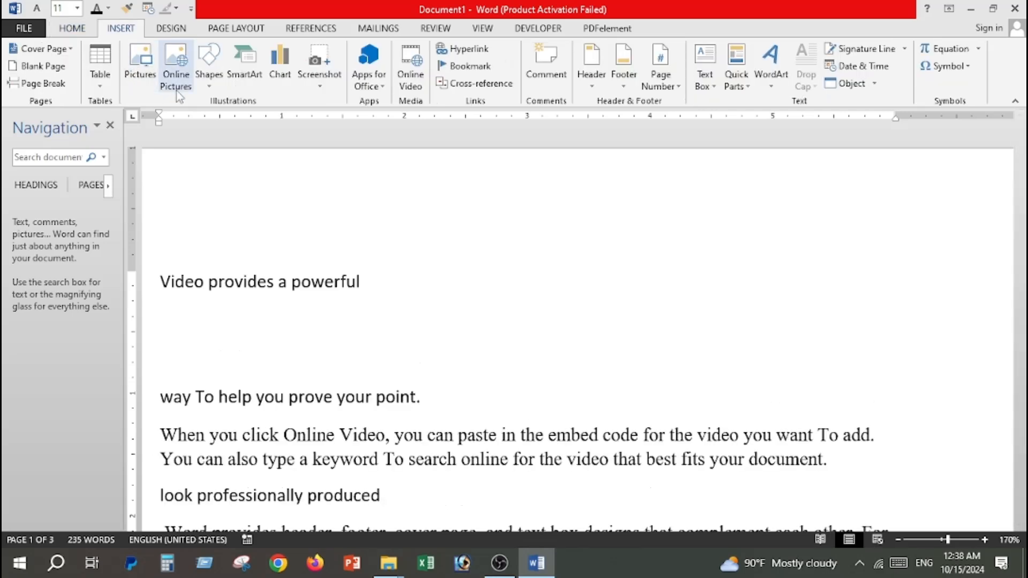
{"action": "left_click", "coordinate": [210, 86]}
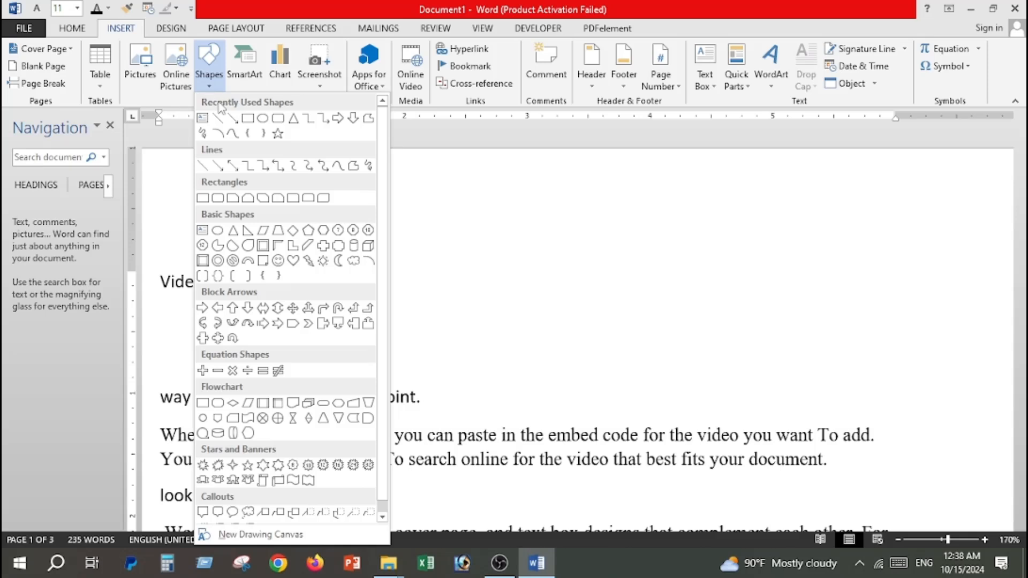
{"action": "left_click", "coordinate": [244, 121]}
{"action": "left_click_drag", "start_coordinate": [453, 183], "coordinate": [668, 320]}
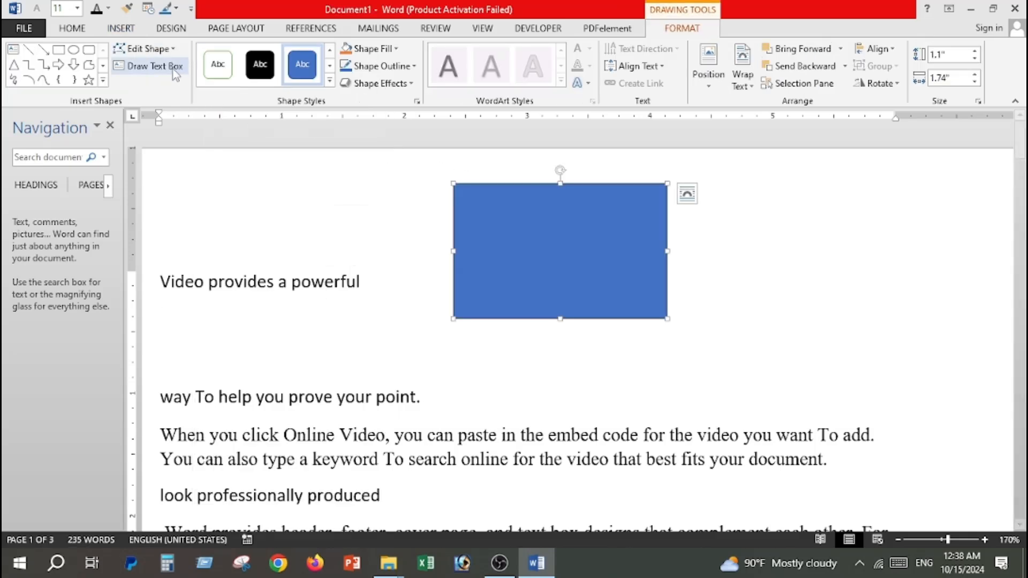
{"action": "left_click", "coordinate": [262, 69]}
{"action": "left_click", "coordinate": [838, 326]}
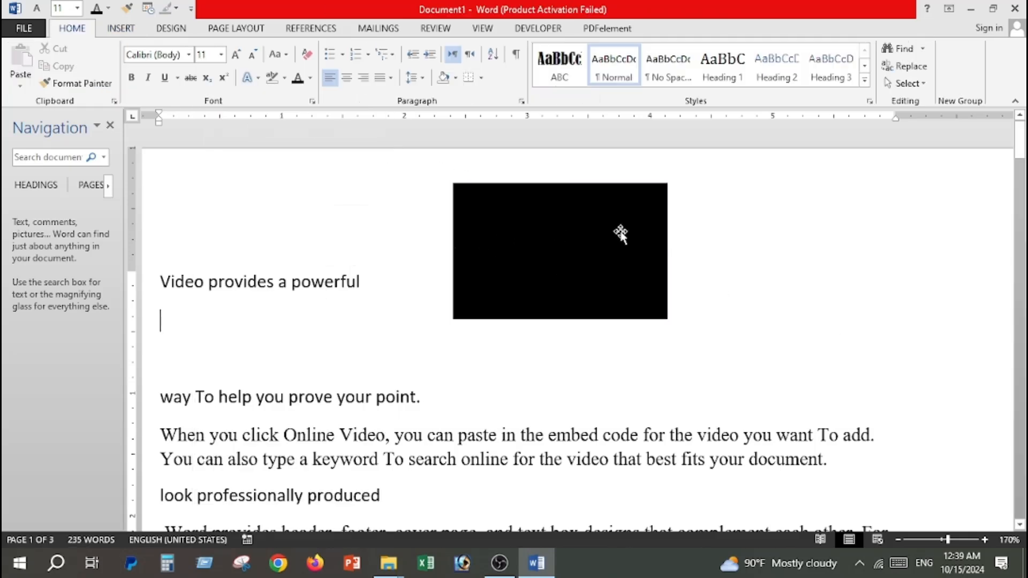
Draw an ellipse about 1.47" wide and 1.29" high to the right of the black rectangle and fill it with red.
{"action": "left_click", "coordinate": [757, 304]}
{"action": "left_click", "coordinate": [126, 30]}
{"action": "left_click", "coordinate": [208, 61]}
{"action": "left_click", "coordinate": [262, 121]}
{"action": "mouse_move", "coordinate": [728, 197]}
{"action": "left_mouse_down"}
{"action": "mouse_move", "coordinate": [895, 329]}
{"action": "mouse_move", "coordinate": [909, 356]}
{"action": "left_mouse_up"}
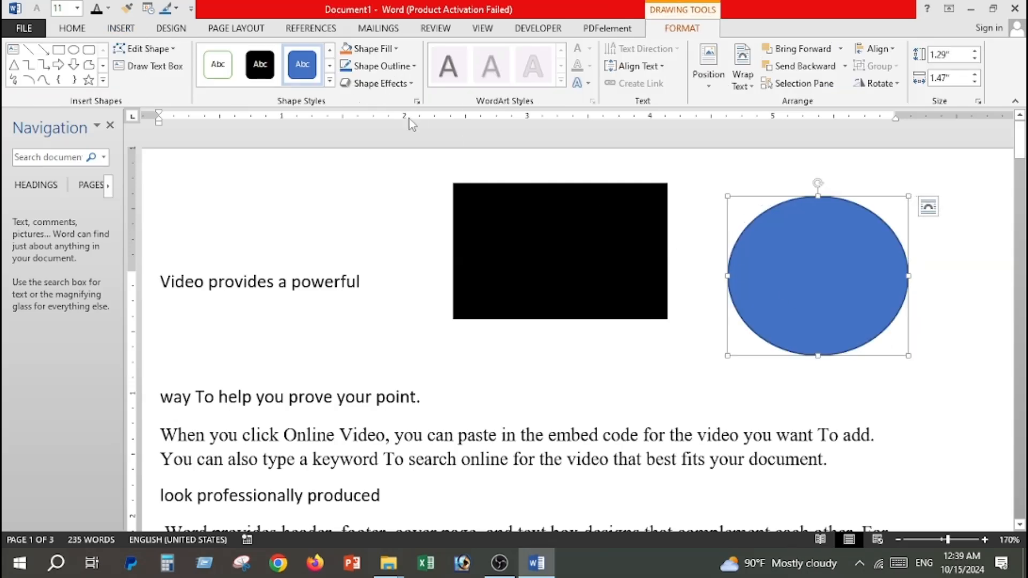
{"action": "left_click", "coordinate": [378, 49]}
{"action": "left_click", "coordinate": [358, 166]}
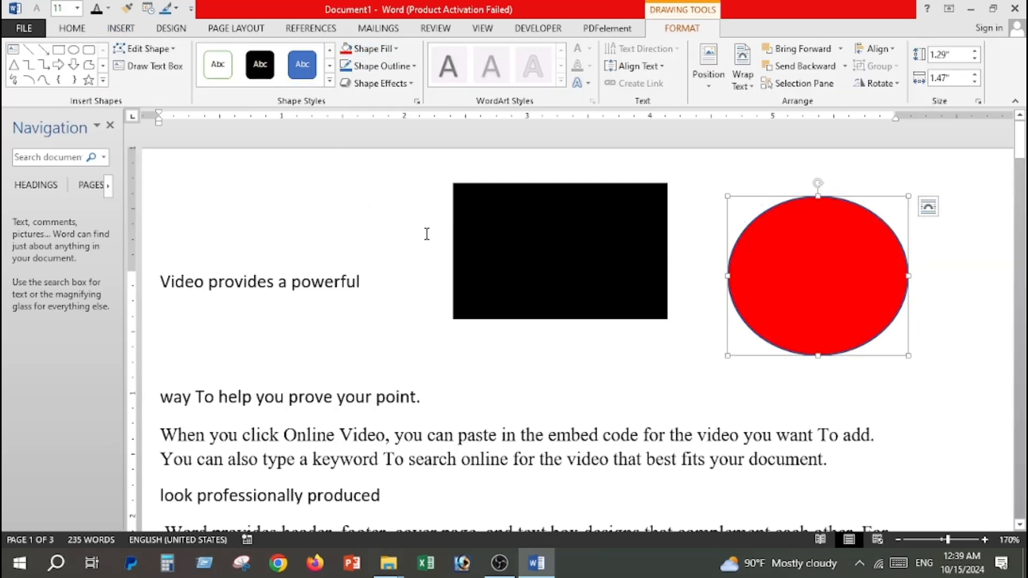
Add two blank lines above "way To help you prove your point." and draw a heart about 1.17" wide and 1.25" high there.
{"action": "scroll", "coordinate": [461, 282], "scroll_direction": "down", "scroll_amount": 2}
{"action": "left_click", "coordinate": [449, 312]}
{"action": "key", "text": "Return"}
{"action": "key", "text": "Return"}
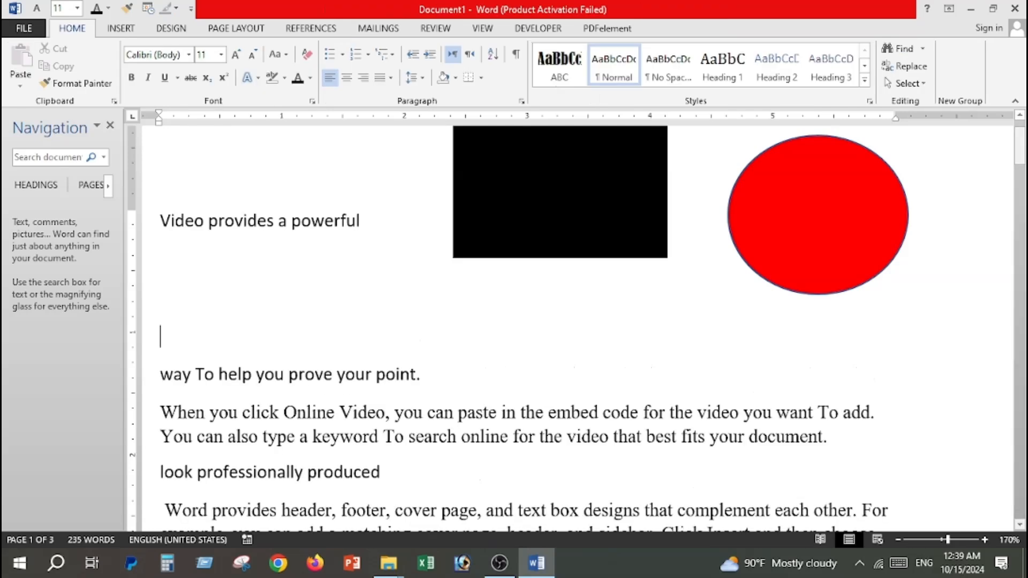
{"action": "left_click", "coordinate": [121, 28]}
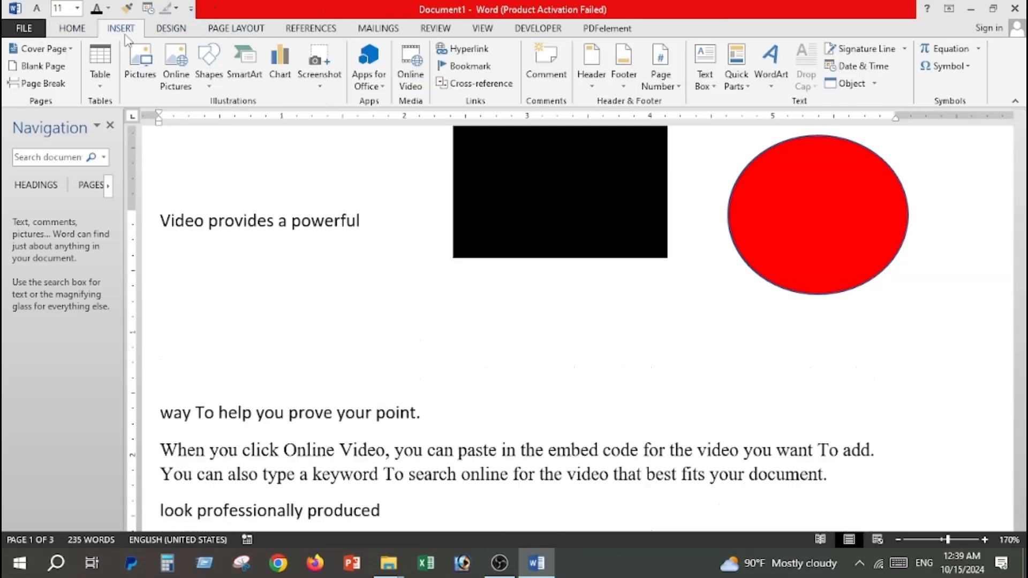
{"action": "left_click", "coordinate": [217, 90]}
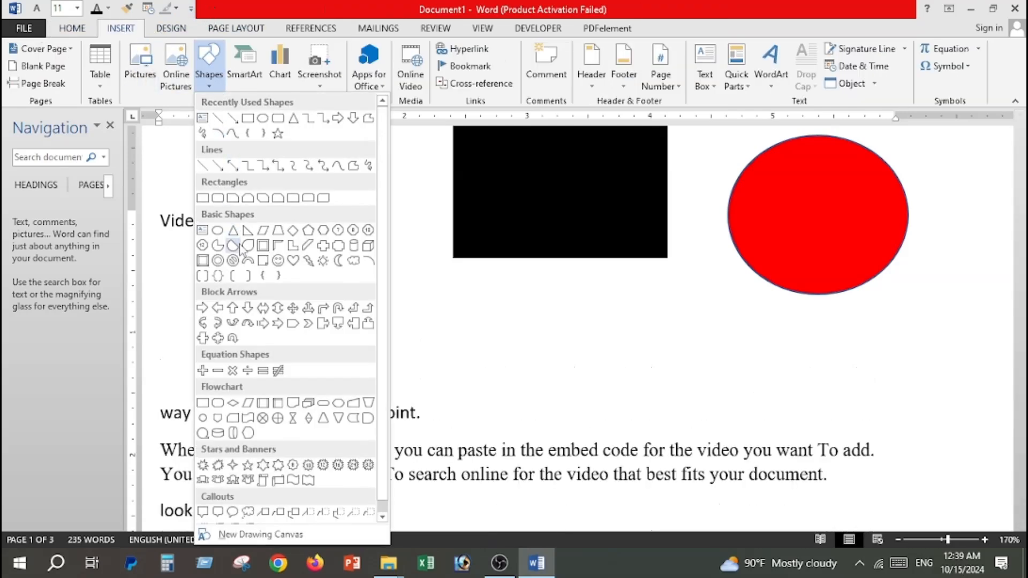
{"action": "left_click", "coordinate": [290, 261]}
{"action": "left_click_drag", "start_coordinate": [217, 258], "coordinate": [360, 413]}
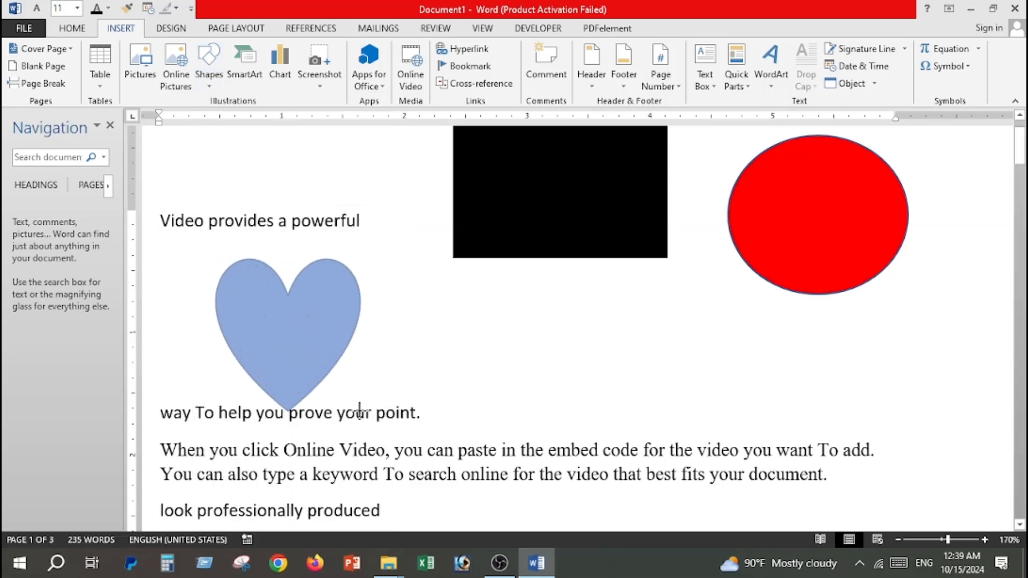
Move the heart directly below the black rectangle and fill it with yellow.
{"action": "mouse_move", "coordinate": [303, 339]}
{"action": "left_mouse_down"}
{"action": "mouse_move", "coordinate": [558, 347]}
{"action": "mouse_move", "coordinate": [616, 362]}
{"action": "left_mouse_up"}
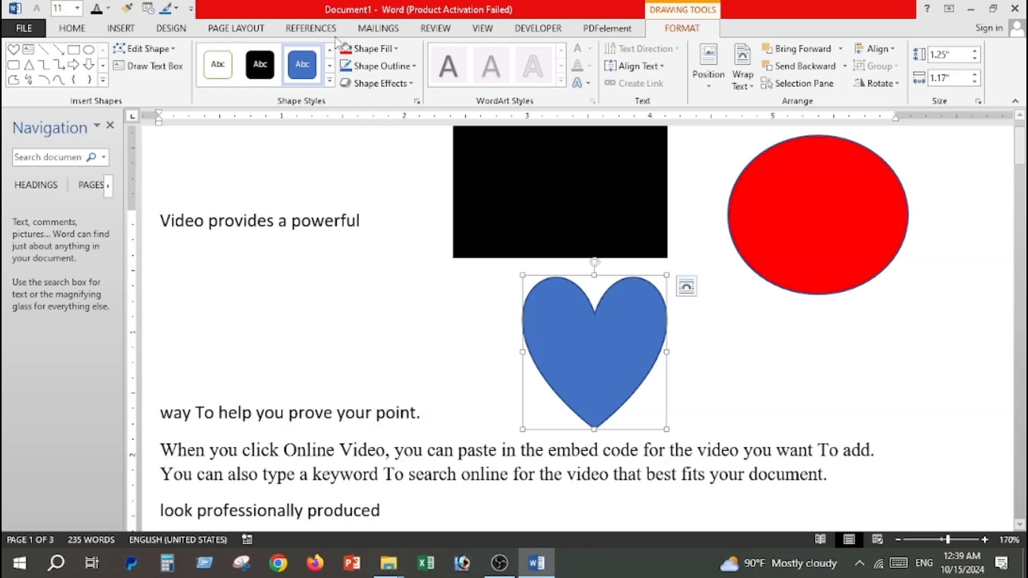
{"action": "left_click", "coordinate": [370, 49]}
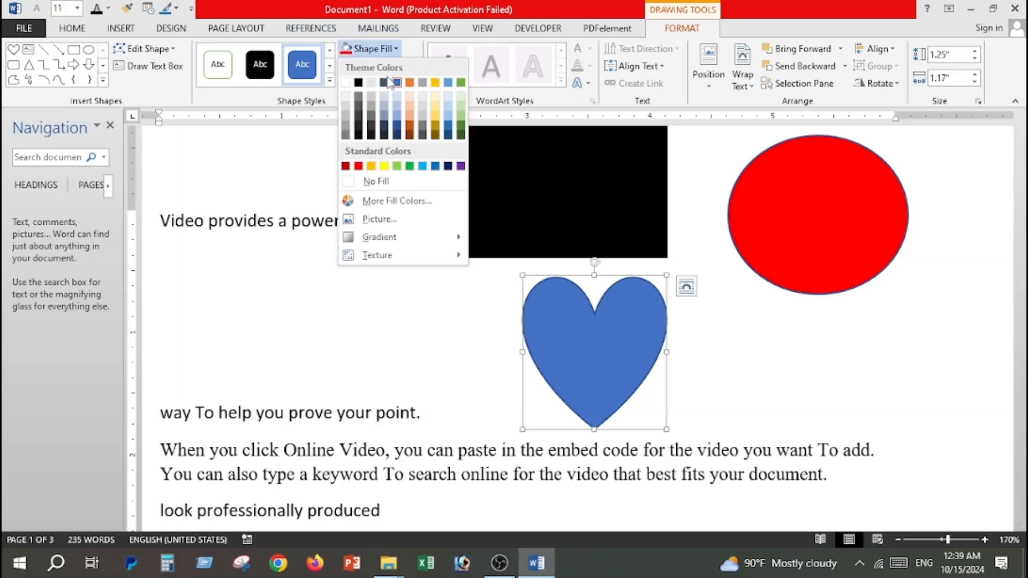
{"action": "left_click", "coordinate": [383, 166]}
{"action": "left_click", "coordinate": [809, 334]}
{"action": "scroll", "coordinate": [794, 337], "scroll_direction": "up", "scroll_amount": 2}
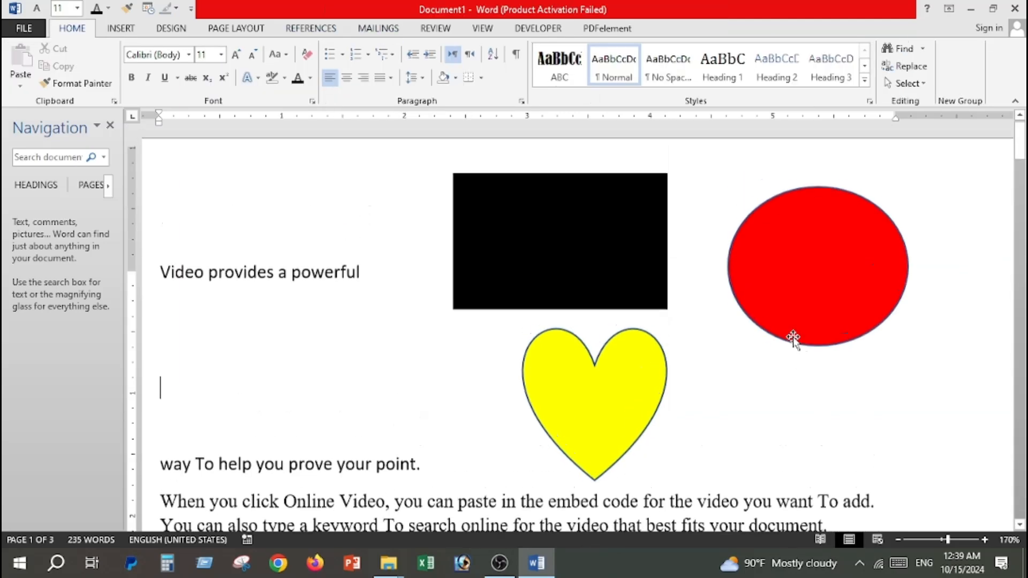
Select the black rectangle and the red ellipse in turn, ending on the rectangle.
{"action": "left_click", "coordinate": [533, 296]}
{"action": "left_click", "coordinate": [766, 262]}
{"action": "left_click", "coordinate": [613, 267]}
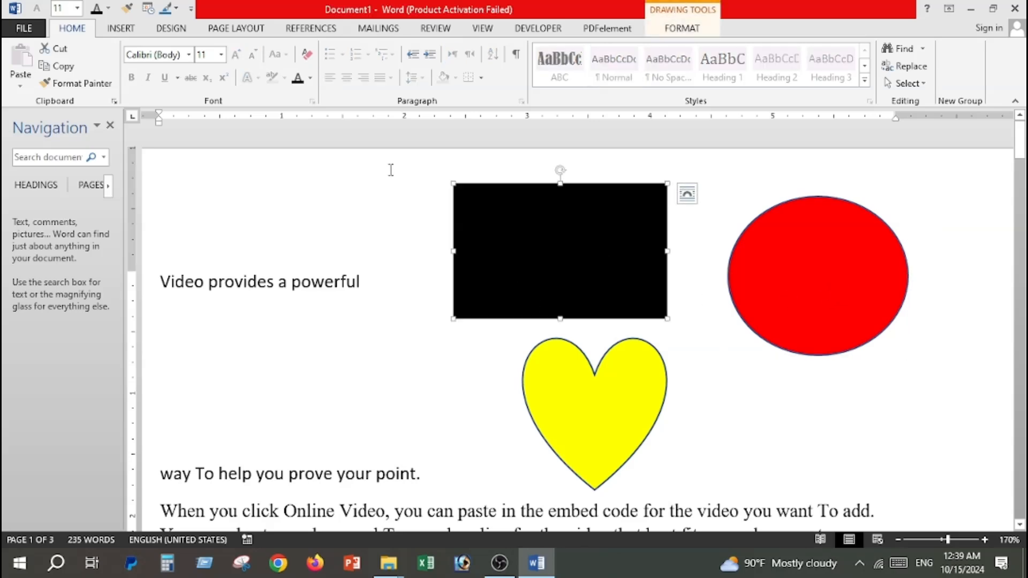
Insert the picture 55.jpg from the Pictures folder and set its text wrapping to In Front of Text.
{"action": "left_click", "coordinate": [110, 31]}
{"action": "left_click", "coordinate": [145, 76]}
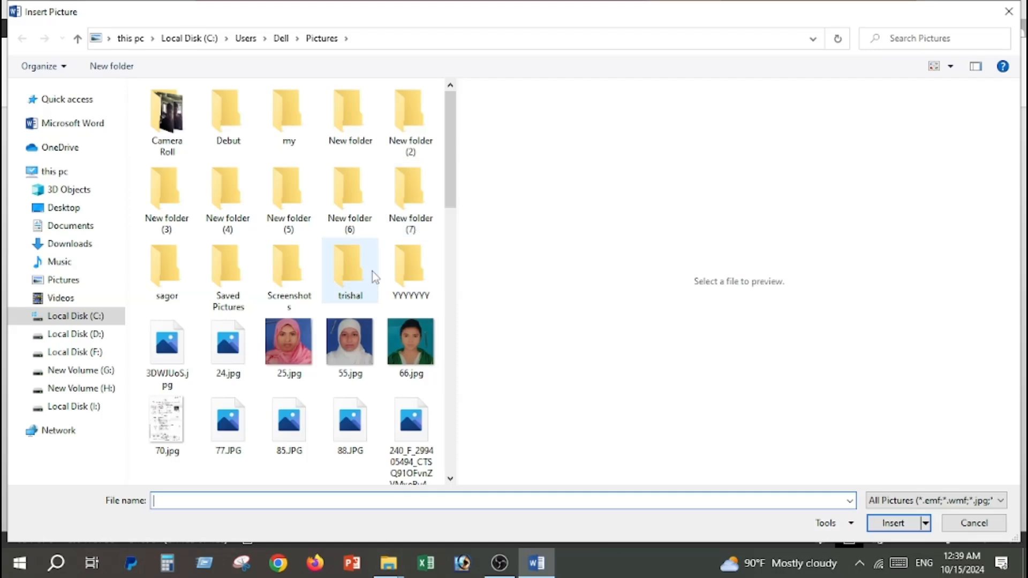
{"action": "double_click", "coordinate": [349, 343]}
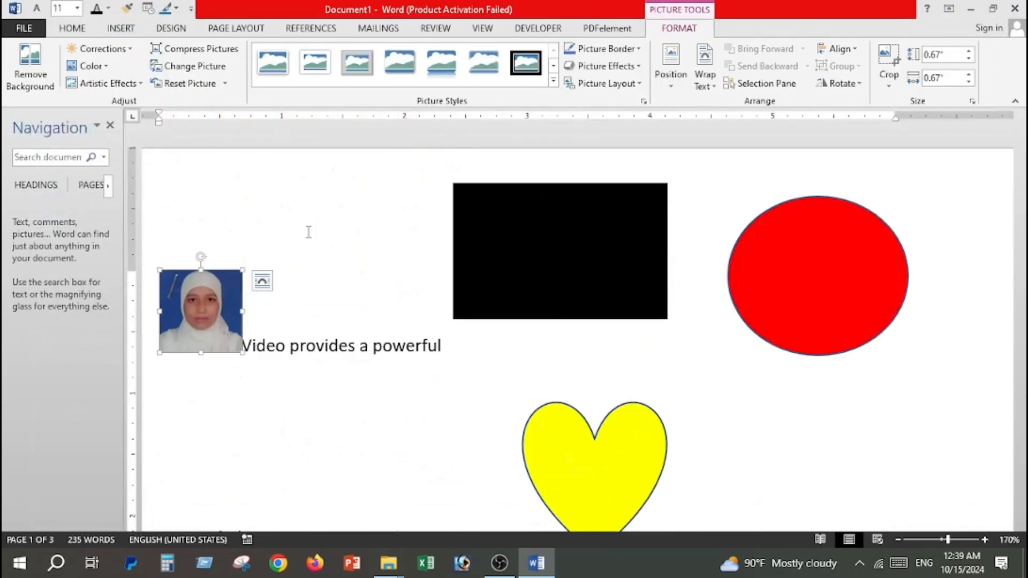
{"action": "left_click", "coordinate": [710, 97]}
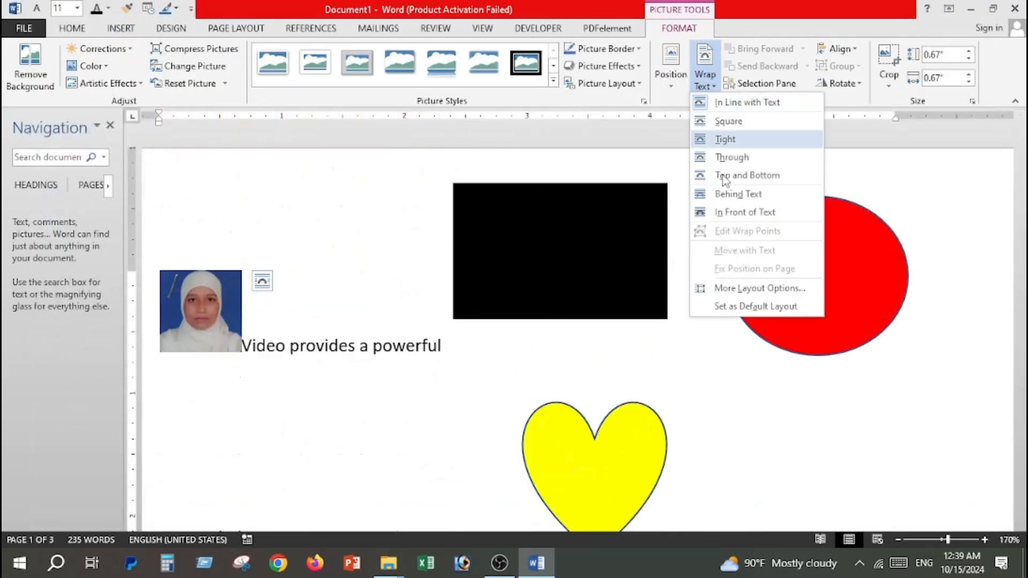
{"action": "left_click", "coordinate": [732, 211]}
Enlarge the picture to about 1.12" square and place it beside the yellow heart, below "Video provides a powerful".
{"action": "left_click_drag", "start_coordinate": [232, 302], "coordinate": [448, 289]}
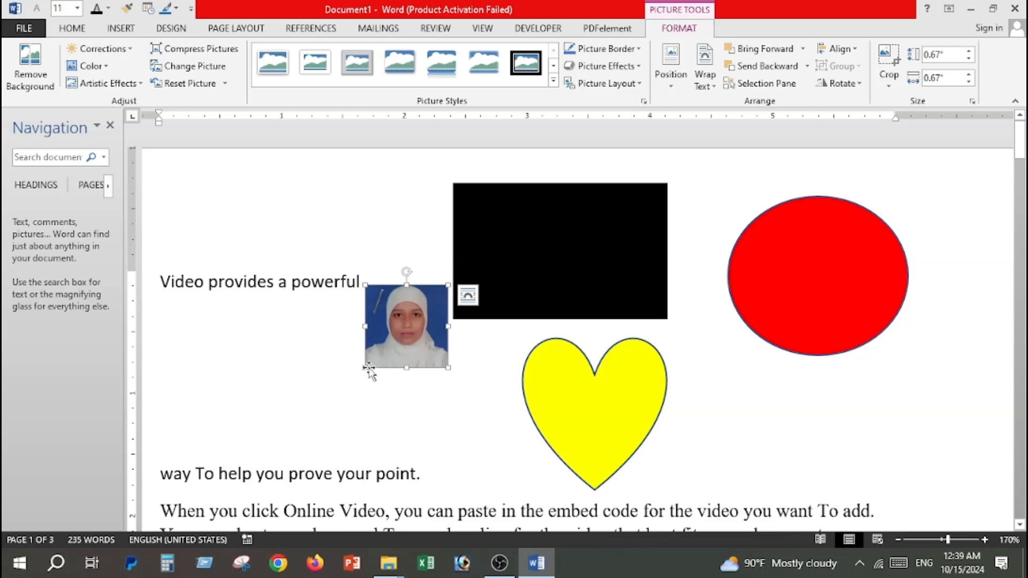
{"action": "left_click_drag", "start_coordinate": [368, 370], "coordinate": [310, 426]}
{"action": "left_click_drag", "start_coordinate": [399, 338], "coordinate": [377, 383]}
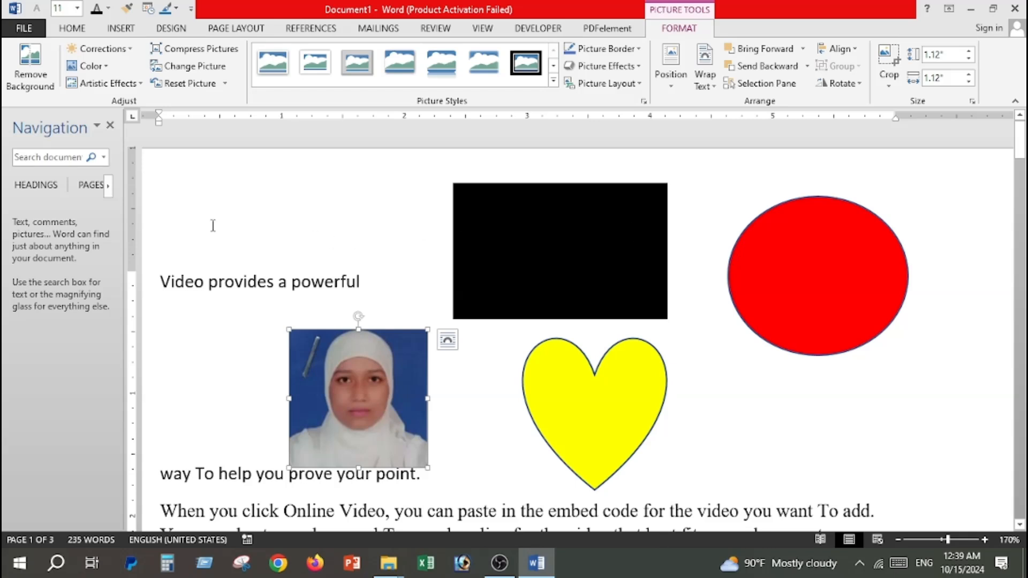
{"action": "left_click", "coordinate": [198, 305]}
{"action": "scroll", "coordinate": [204, 303], "scroll_direction": "down", "scroll_amount": 1}
{"action": "scroll", "coordinate": [525, 262], "scroll_direction": "up", "scroll_amount": 1}
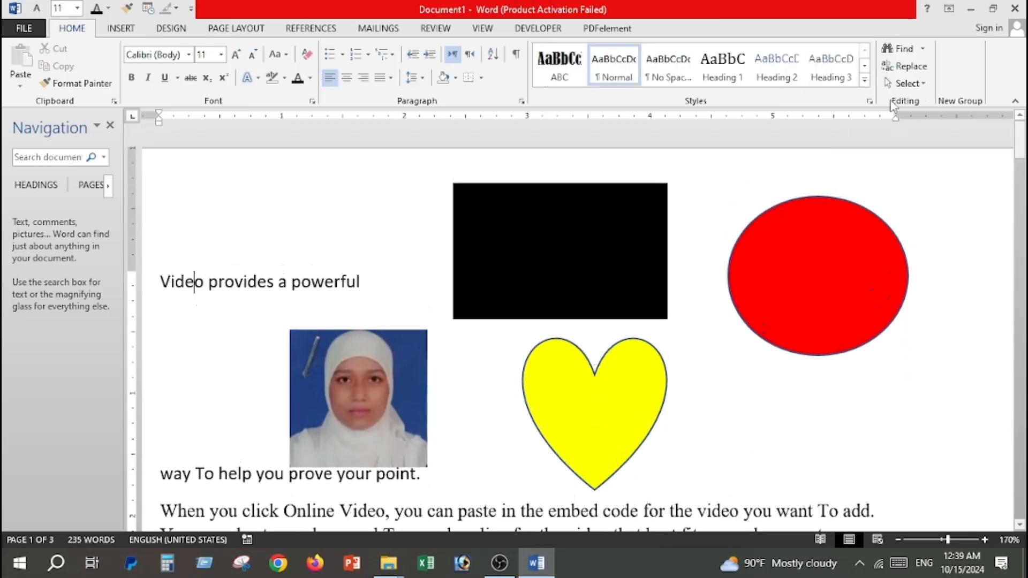
Use Select Objects to pick the black rectangle, red ellipse, yellow heart and inserted picture one after another.
{"action": "left_click", "coordinate": [905, 83]}
{"action": "left_click", "coordinate": [834, 121]}
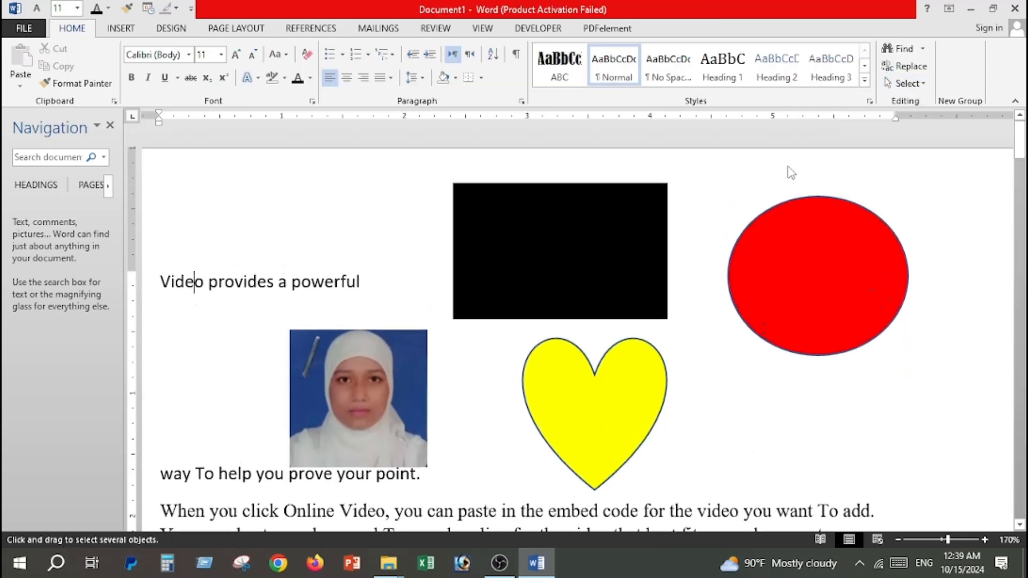
{"action": "left_click", "coordinate": [553, 229]}
{"action": "left_click", "coordinate": [742, 257]}
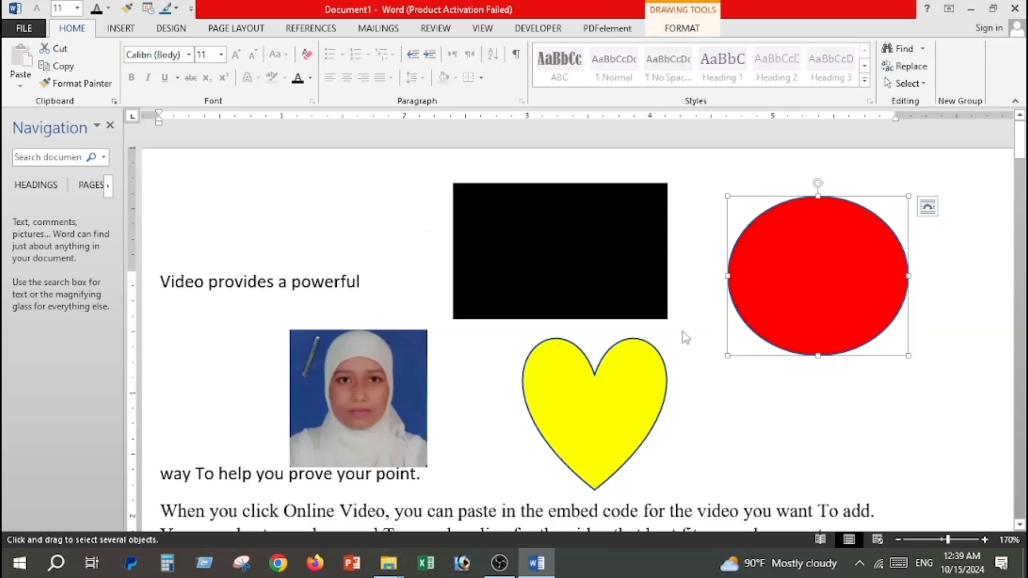
{"action": "left_click", "coordinate": [569, 401]}
{"action": "left_click", "coordinate": [408, 394]}
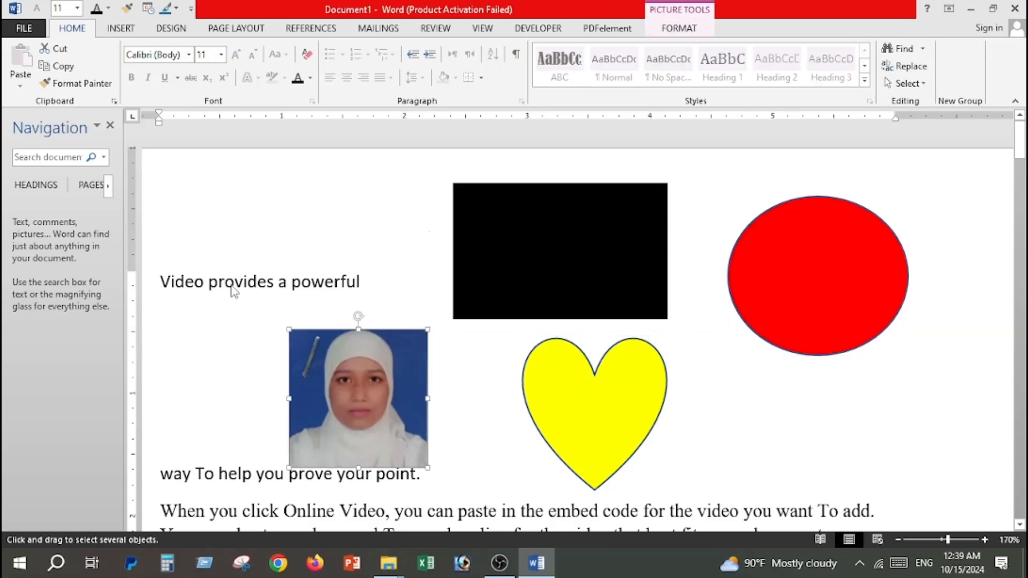
Try to select the body text below the shapes by marking out areas with the Select Objects tool.
{"action": "scroll", "coordinate": [232, 287], "scroll_direction": "down", "scroll_amount": 1}
{"action": "left_click", "coordinate": [367, 515]}
{"action": "scroll", "coordinate": [263, 320], "scroll_direction": "down", "scroll_amount": 3}
{"action": "left_click_drag", "start_coordinate": [250, 271], "coordinate": [528, 369]}
{"action": "left_click_drag", "start_coordinate": [310, 315], "coordinate": [470, 405]}
{"action": "left_click_drag", "start_coordinate": [324, 334], "coordinate": [475, 461]}
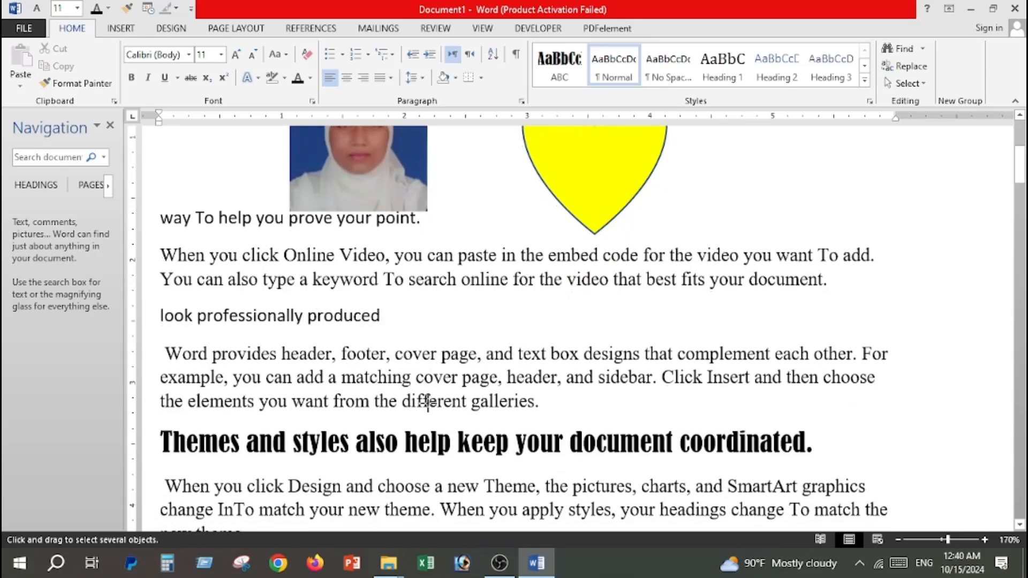